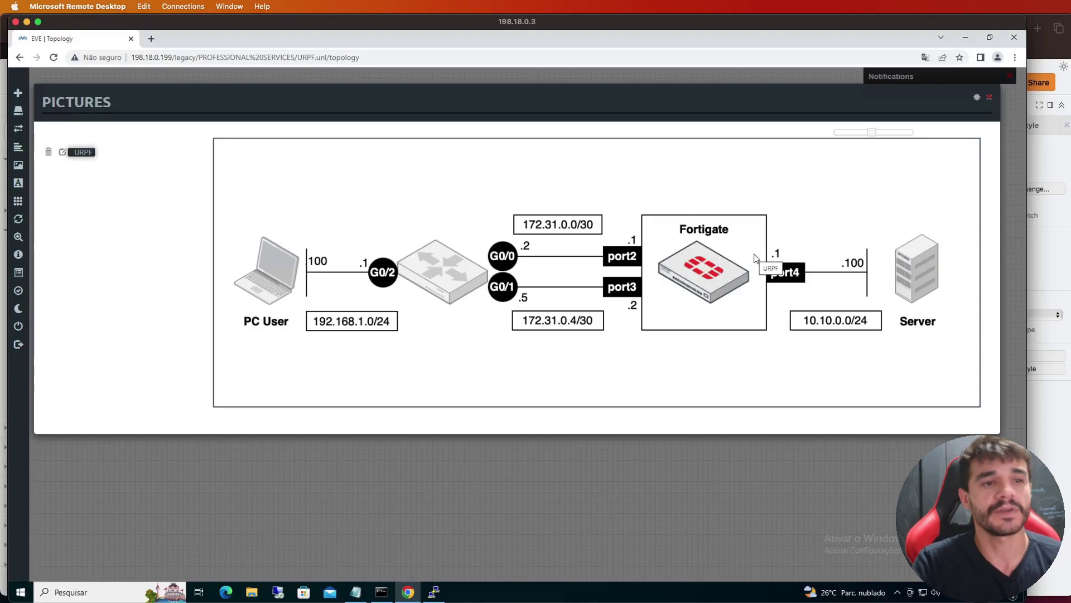
Open the Machine console and confirm its address 192.168.1.100/24 with show ip
click(266, 288)
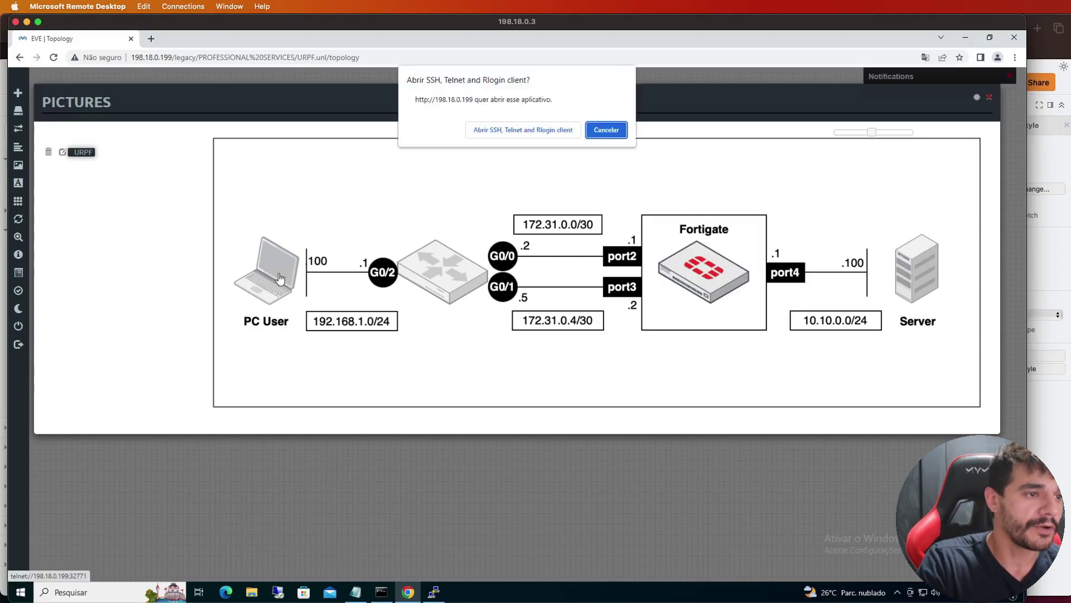
click(509, 133)
text(show ip)
key(Return)
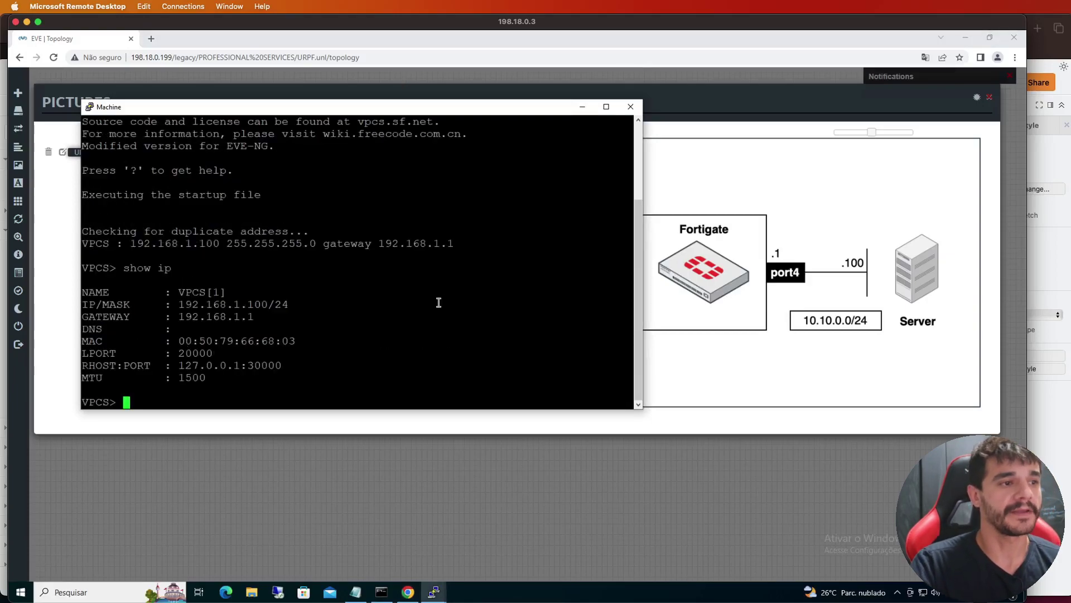
click(717, 357)
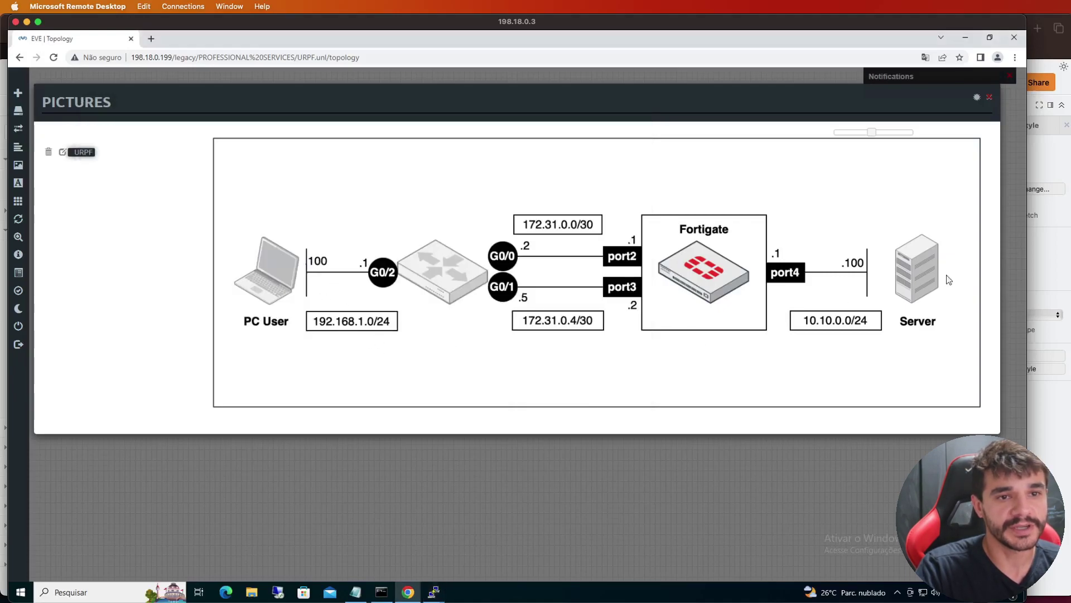
Open the Server console and read its address 10.10.0.10/24 with gateway 10.10.0.1
click(914, 285)
click(567, 133)
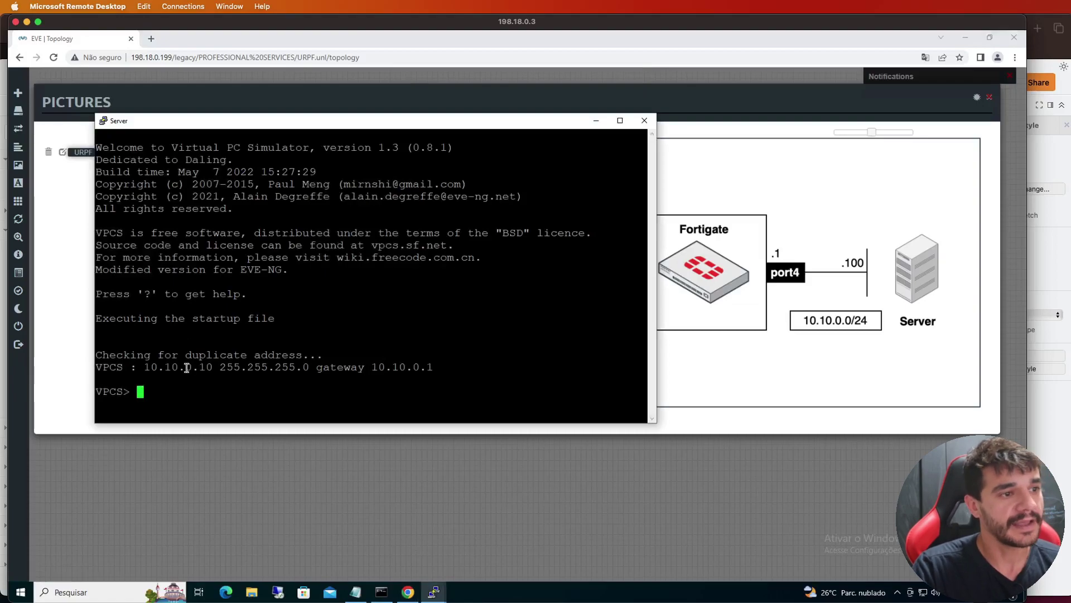
triple_click(204, 367)
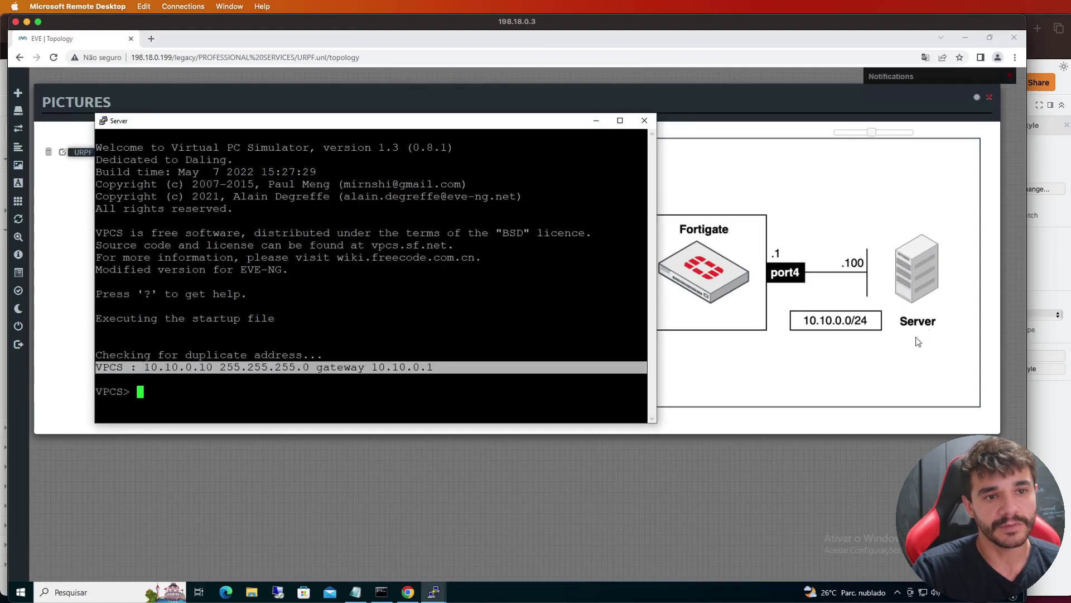
click(870, 340)
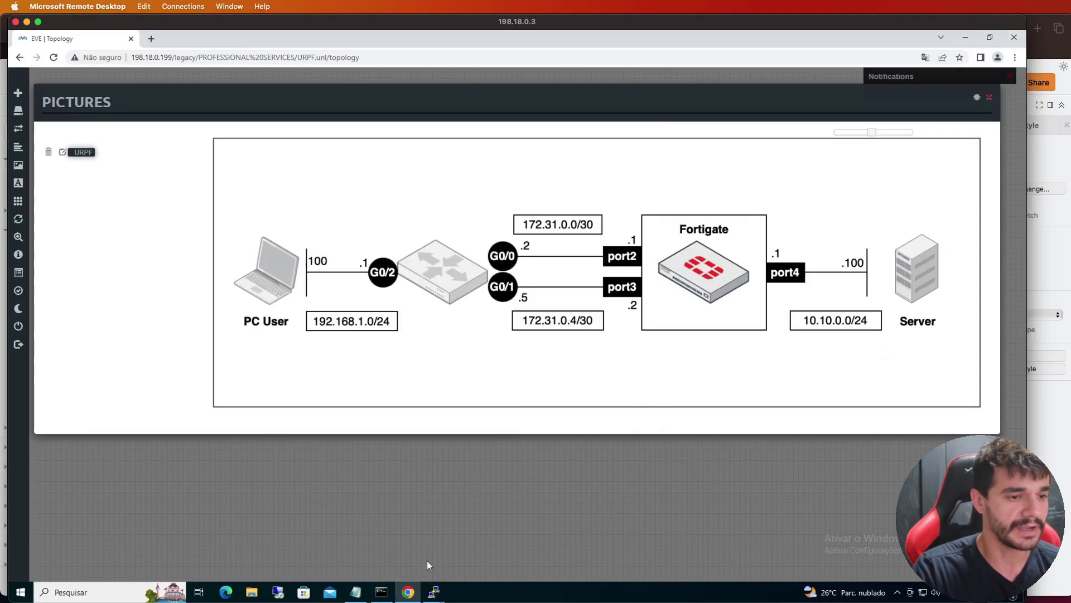
click(435, 592)
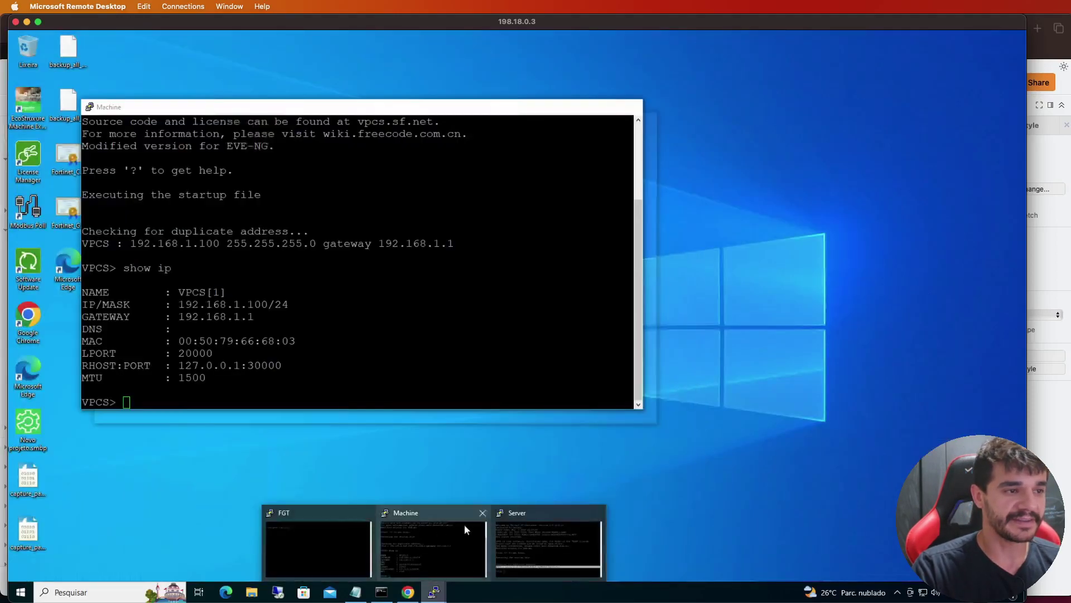
Ping 10.10.0.10 from the Machine, see all five requests time out, then bring up the FortiGate console
click(464, 524)
drag(242, 113, 202, 263)
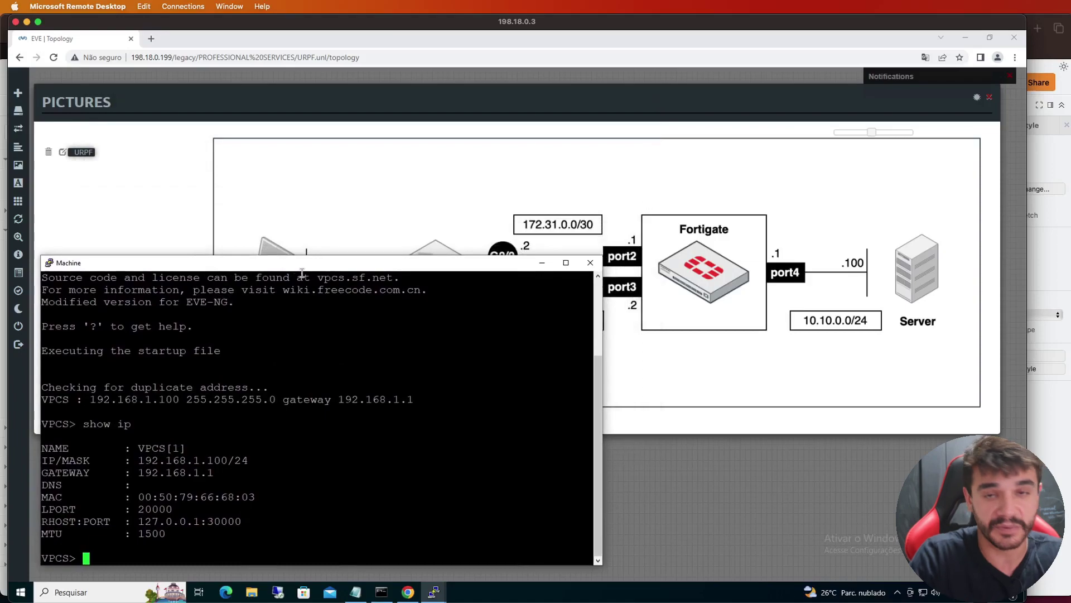
key(Return)
key(Return)
key(Return)
key(Return)
key(Return)
key(Return)
text(ping )
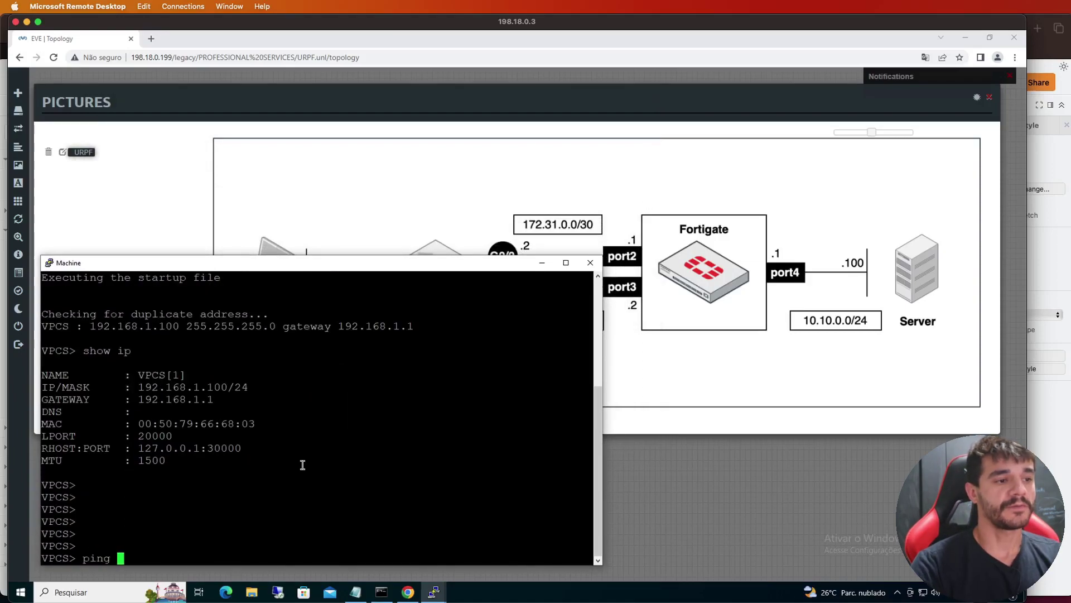
text(10.10.0.10)
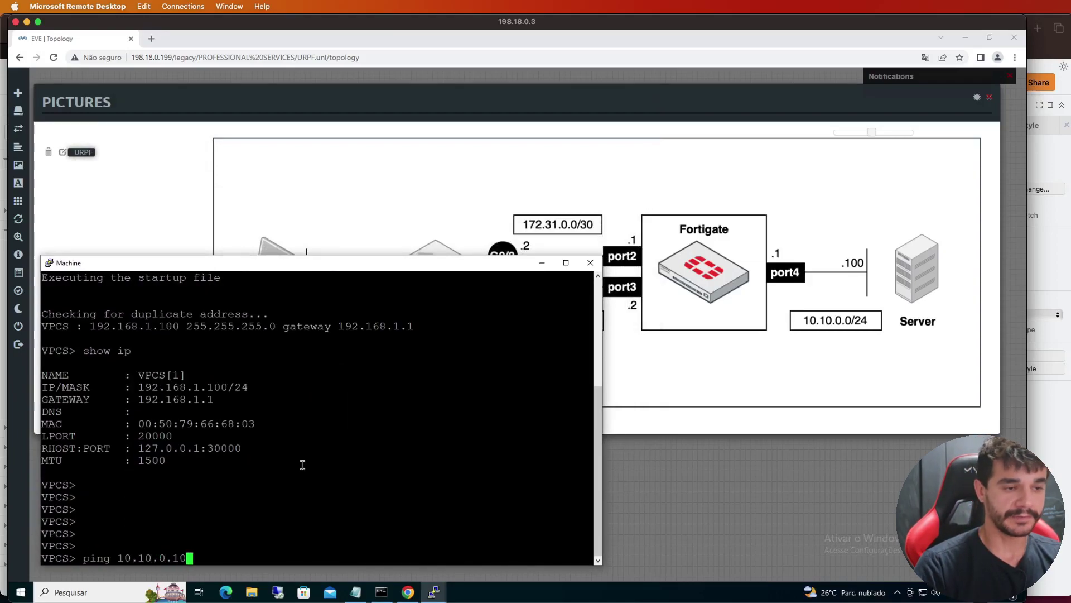
key(Return)
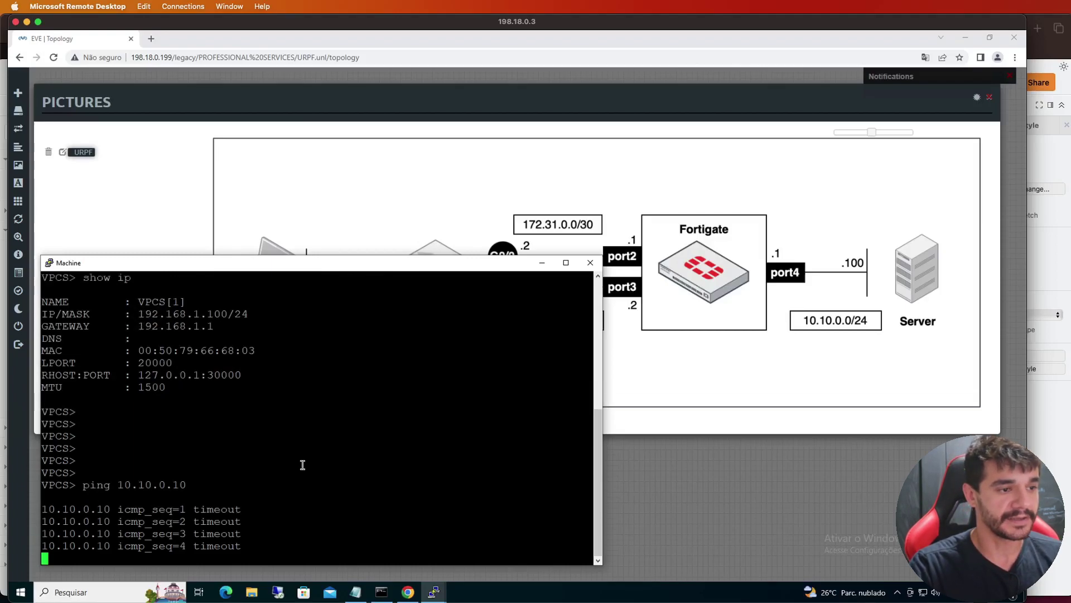
click(434, 591)
click(353, 545)
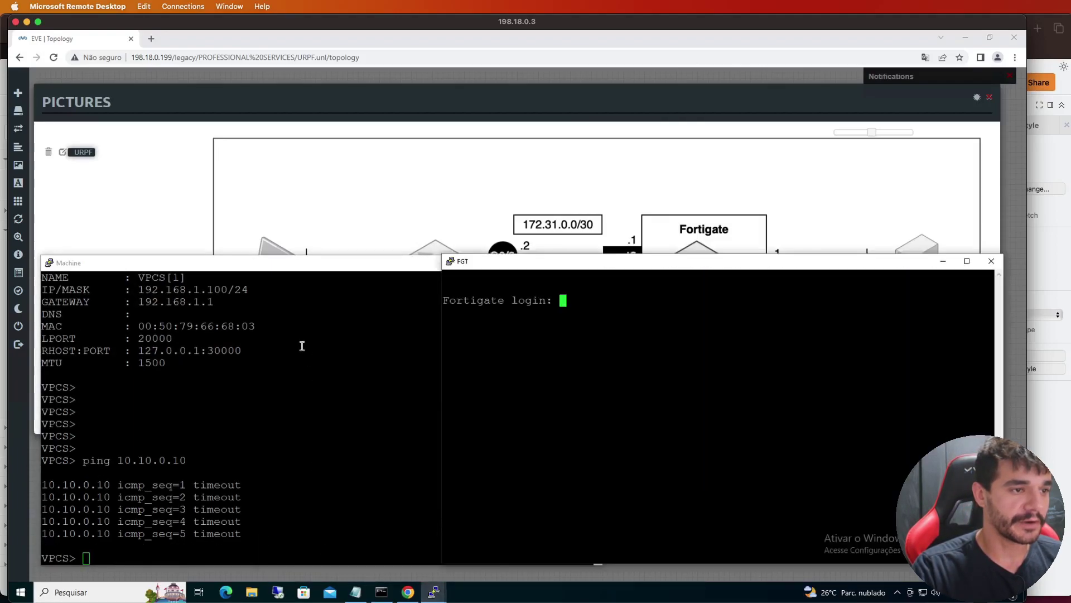
Minimize the Machine console and log in to the FortiGate as admin
click(210, 264)
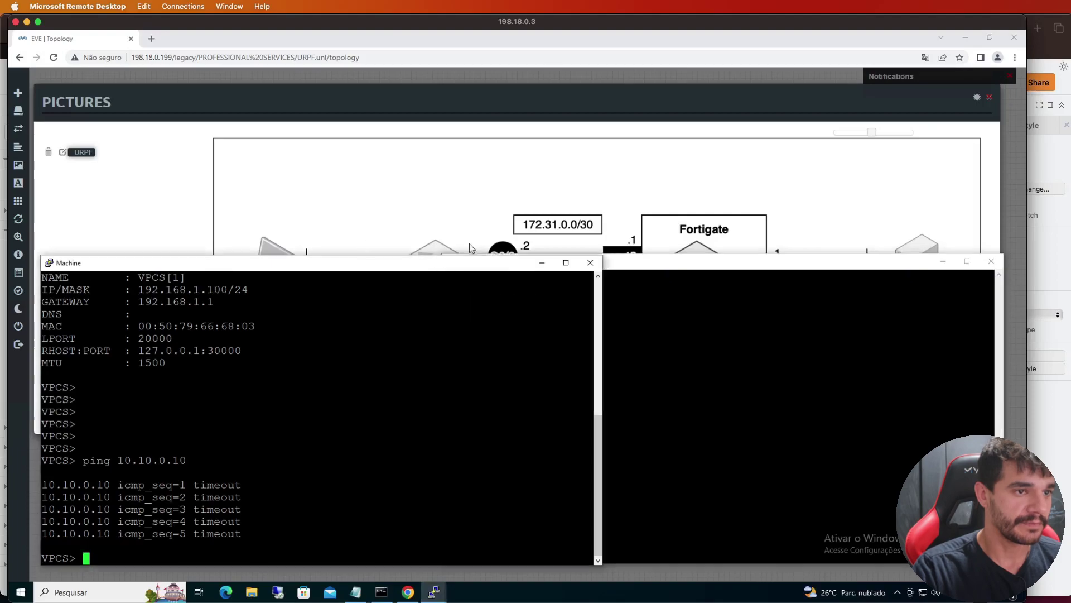
click(541, 262)
drag(609, 266, 418, 184)
text(admin)
key(Return)
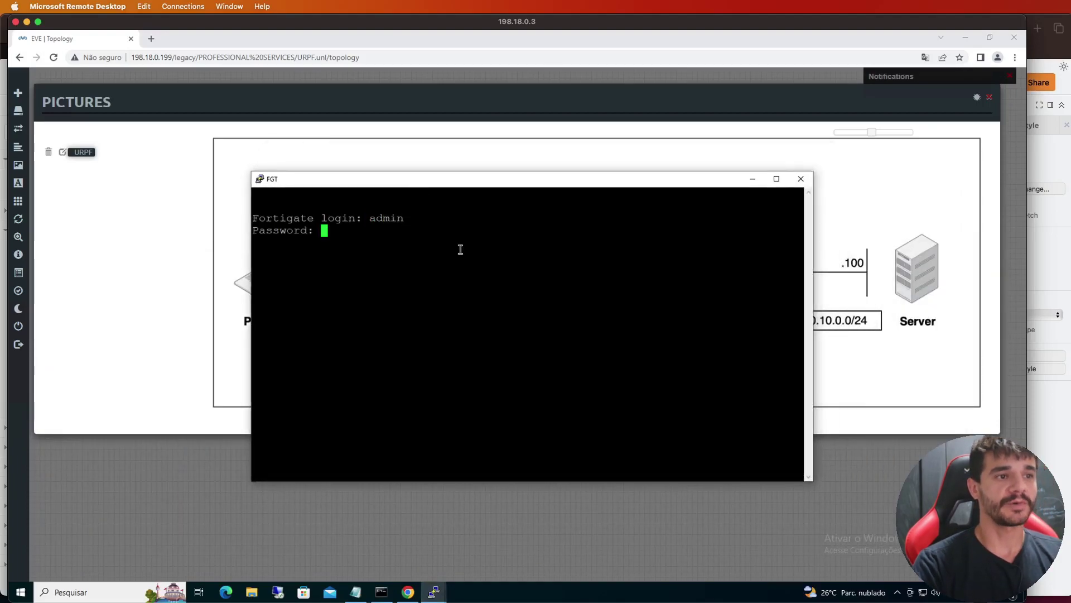
key(Return)
key(Return)
List interfaces with show system interface, confirming port4 at 10.10.0.1/24
text(show system interface )
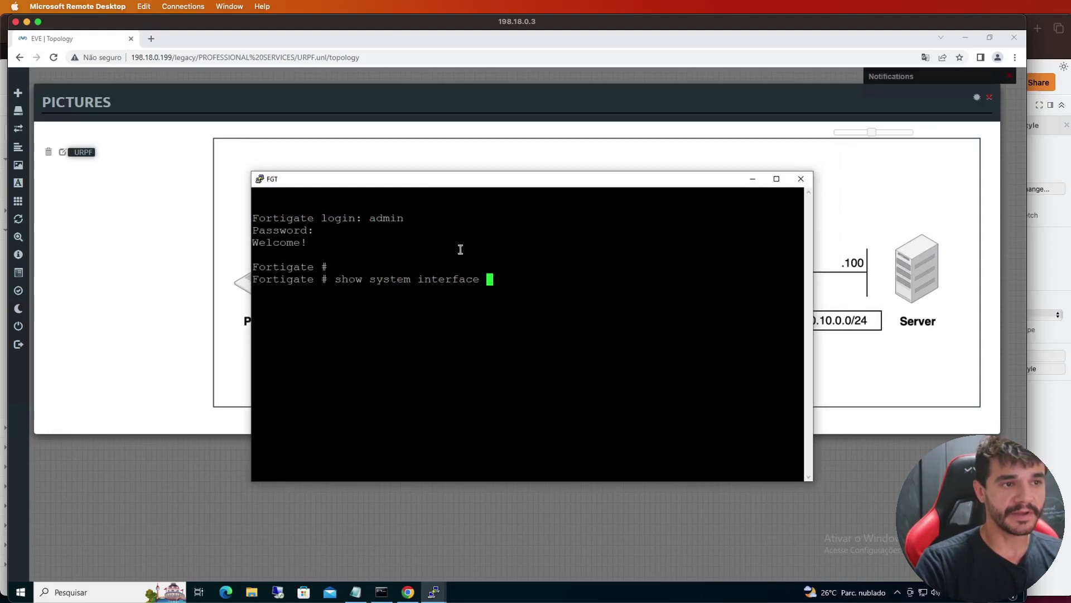
text(?)
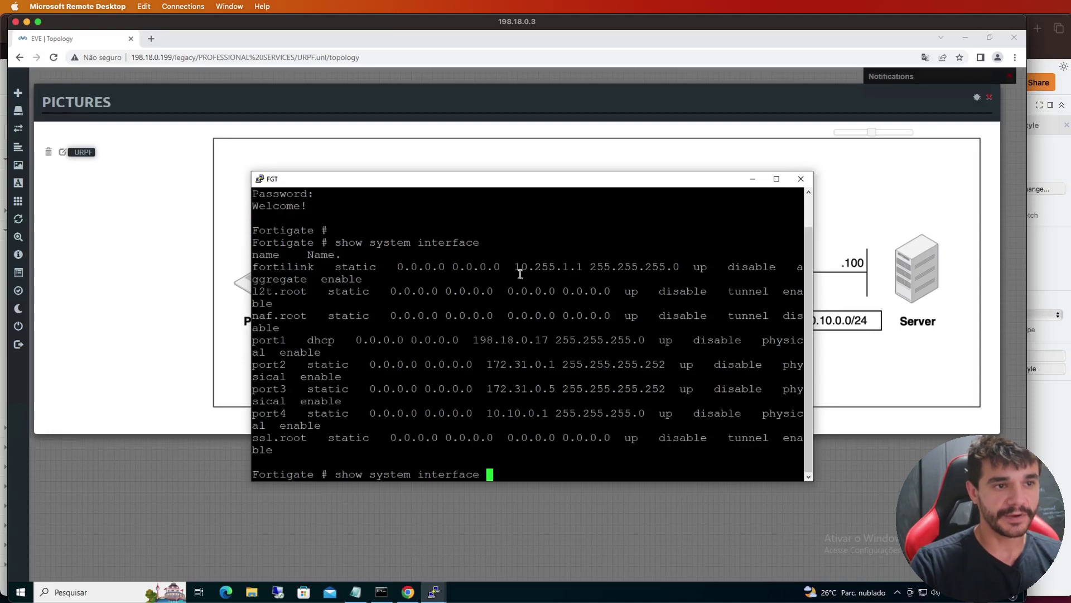
double_click(510, 415)
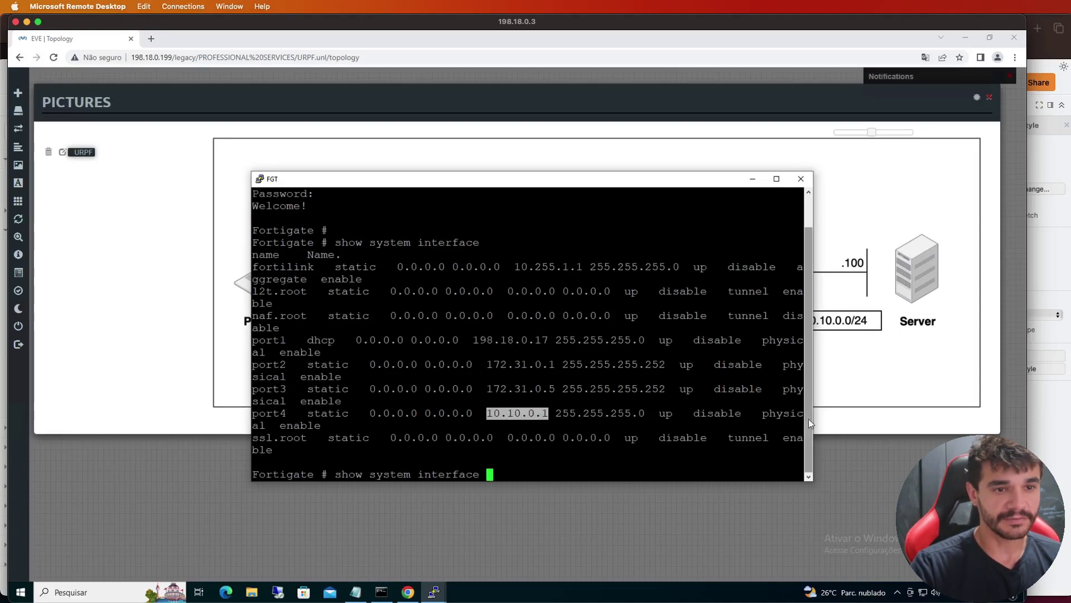
drag(816, 422, 878, 418)
key(Return)
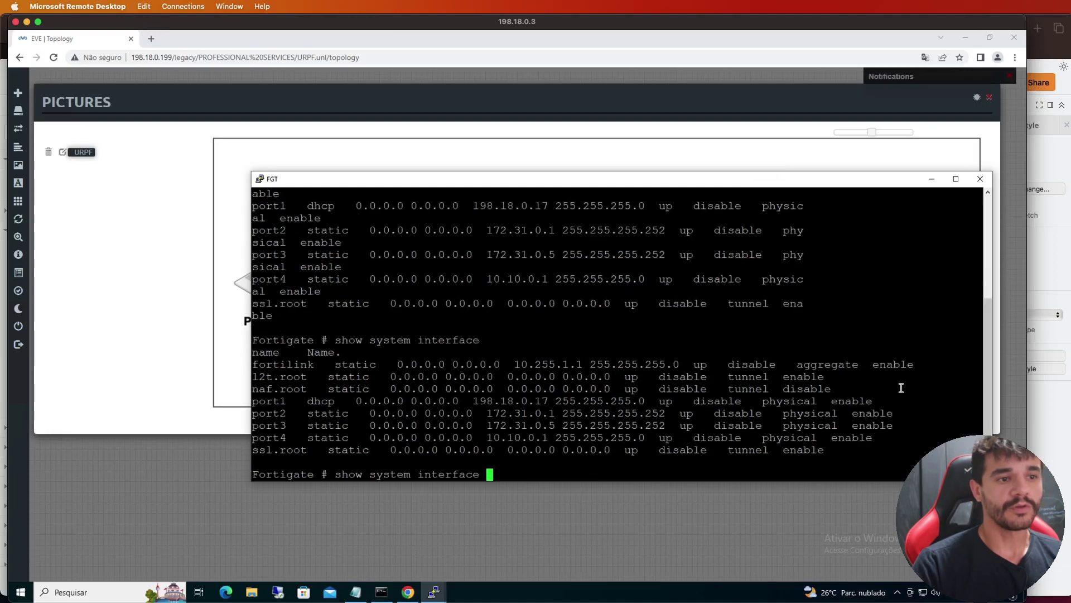
double_click(520, 436)
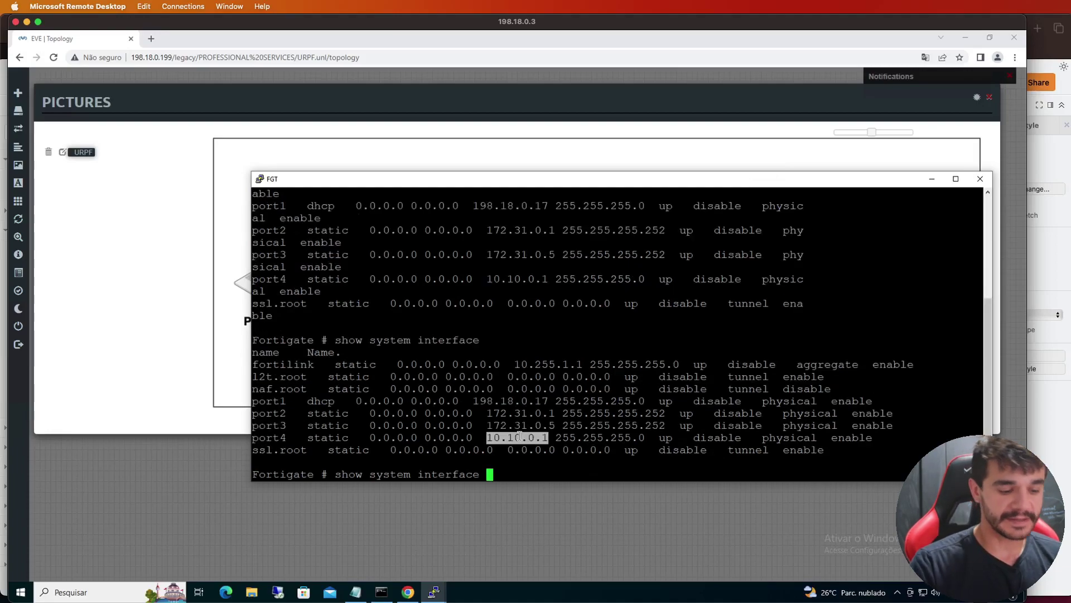
key(BackSpace)
key(BackSpace)
key(BackSpace)
key(BackSpace)
key(BackSpace)
key(BackSpace)
key(BackSpace)
key(BackSpace)
key(BackSpace)
key(BackSpace)
key(BackSpace)
key(BackSpace)
key(BackSpace)
key(BackSpace)
key(BackSpace)
key(BackSpace)
key(BackSpace)
key(BackSpace)
key(BackSpace)
key(BackSpace)
key(Return)
key(Return)
key(Return)
key(Return)
key(Return)
key(Return)
key(Return)
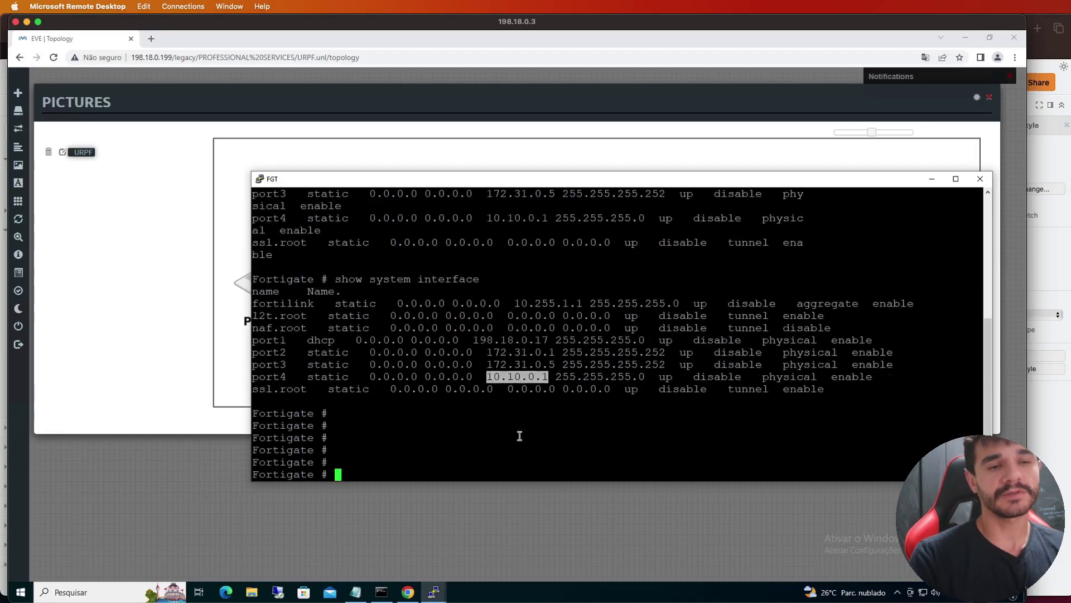
key(Return)
key(Return)
key(Return)
key(Return)
key(Return)
key(Return)
key(Return)
key(Return)
key(Return)
key(Return)
key(Return)
key(Return)
key(Return)
key(Return)
key(Return)
key(Return)
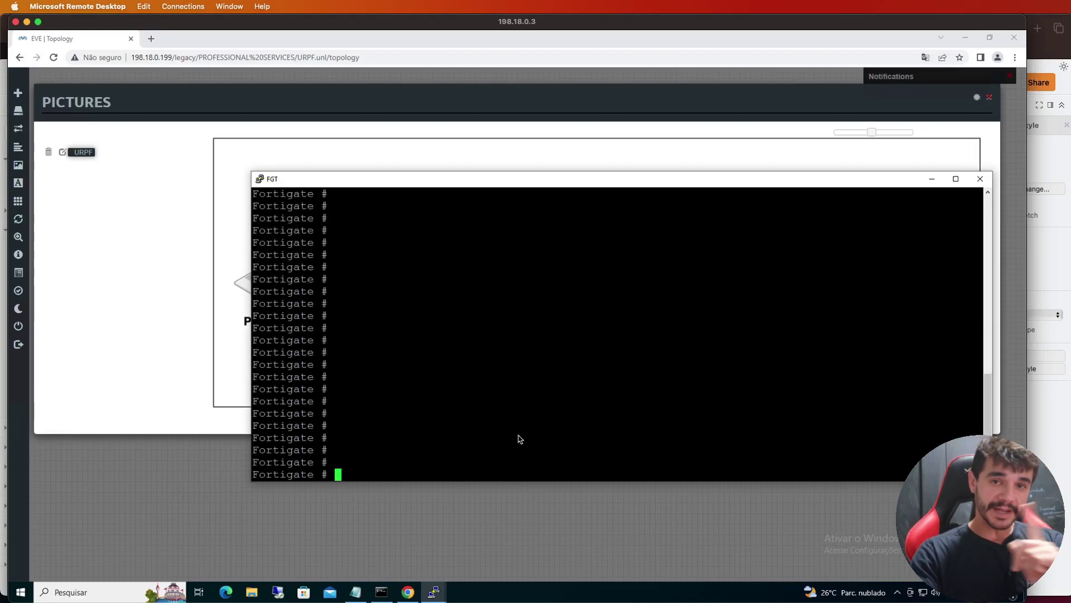
Under config log setting, set log-invalid-packet to enable
mouse_move(22, 326)
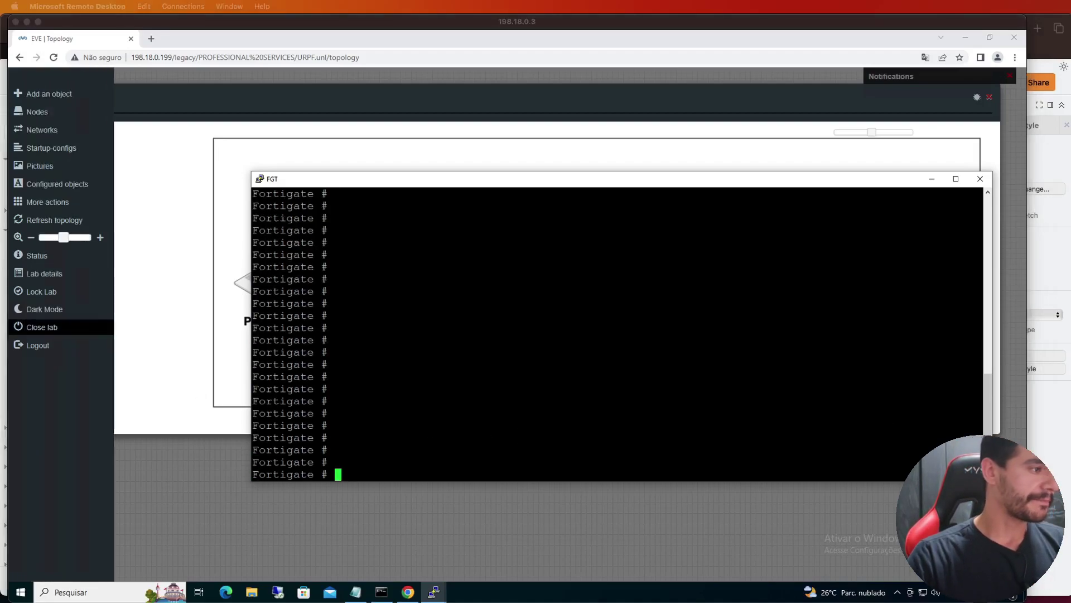
click(527, 402)
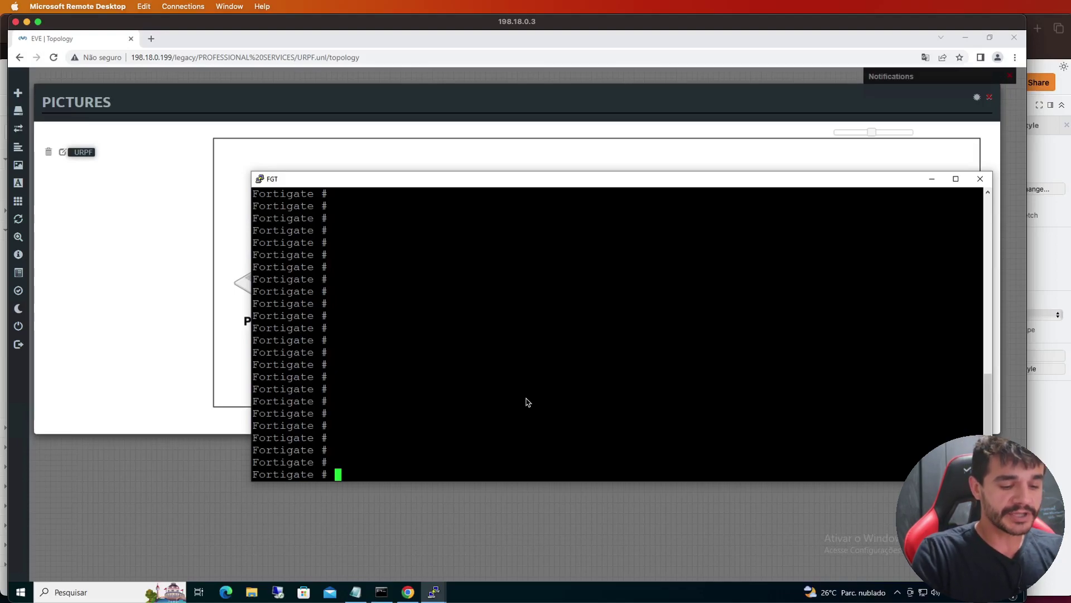
text(config log)
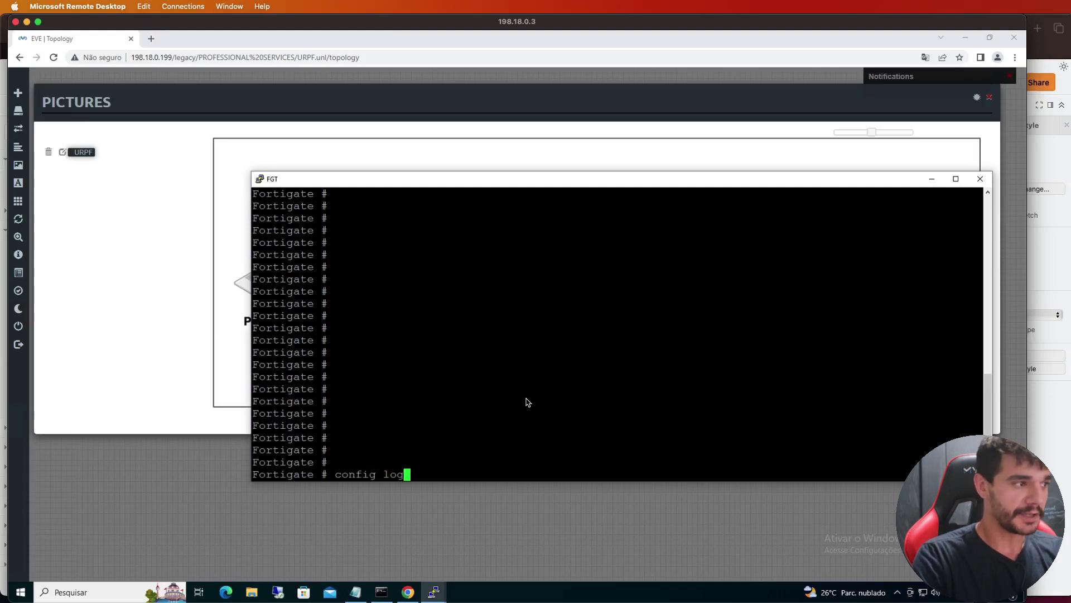
text( setting)
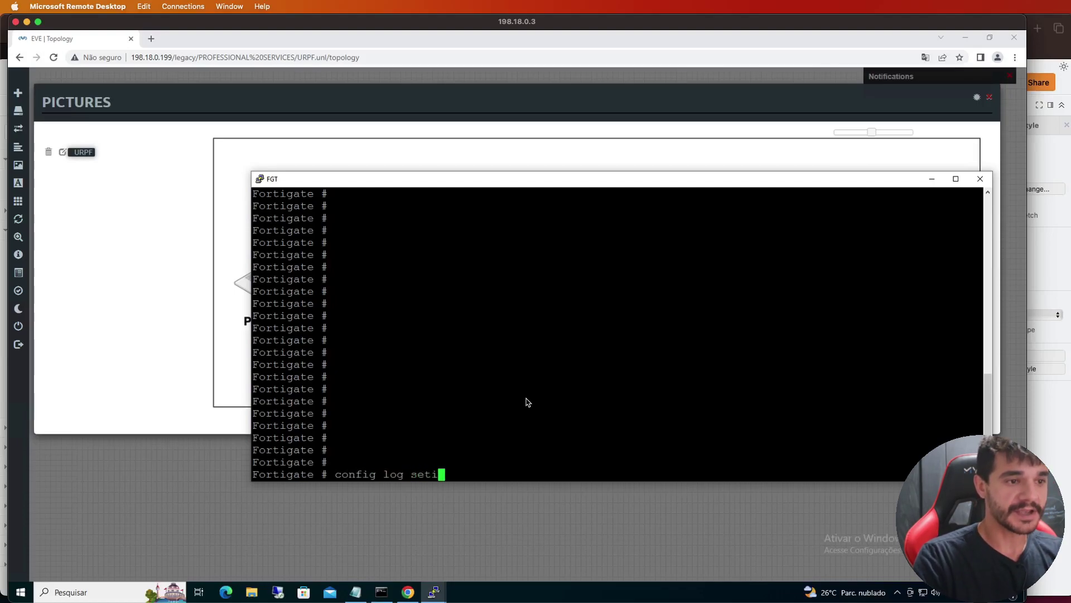
key(Return)
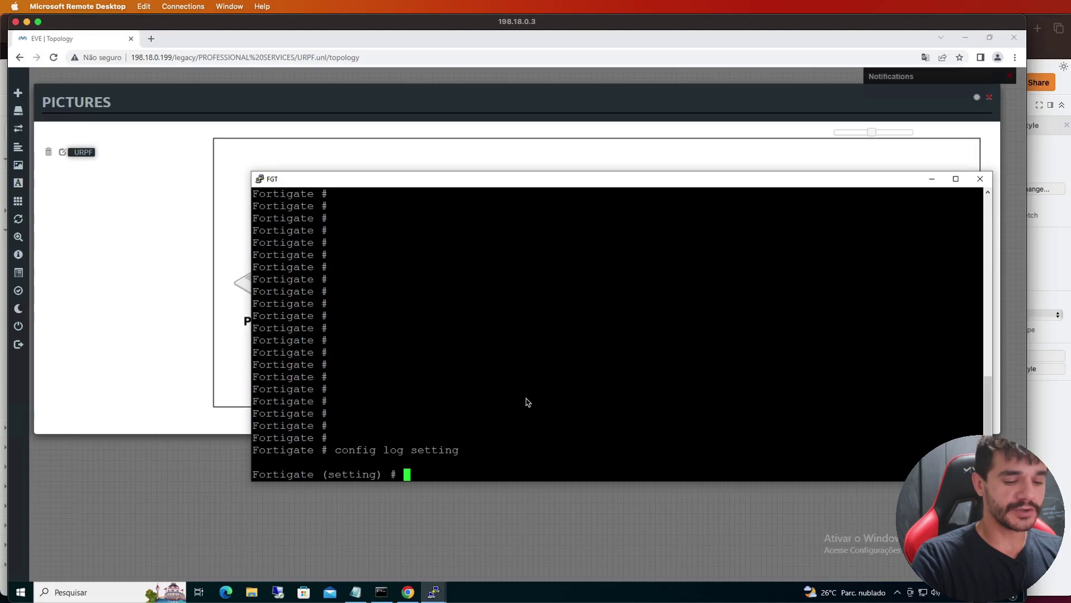
text(set log-invalid-packet)
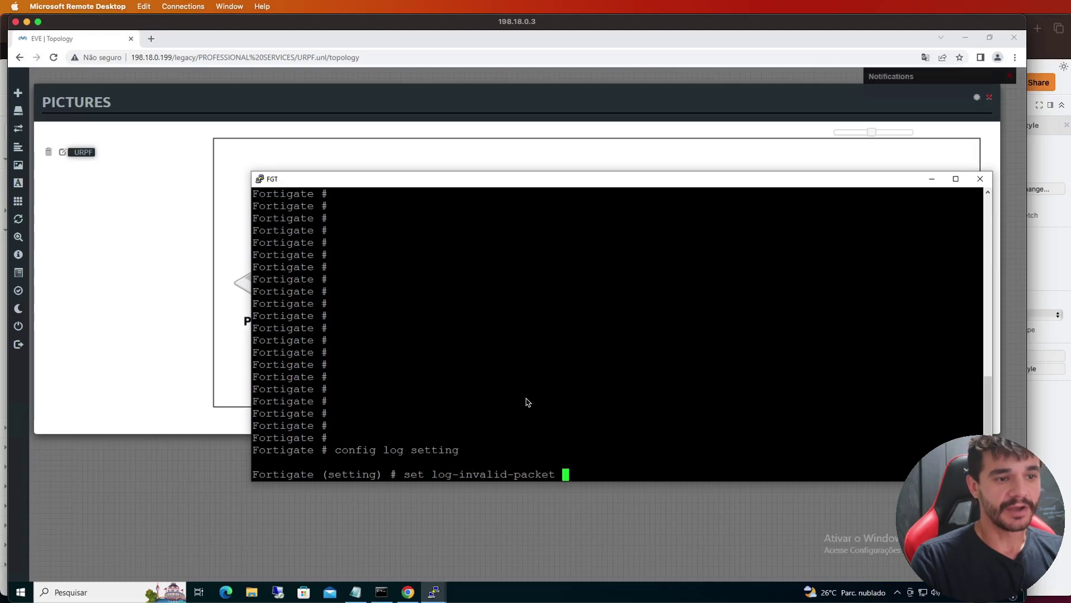
key(question)
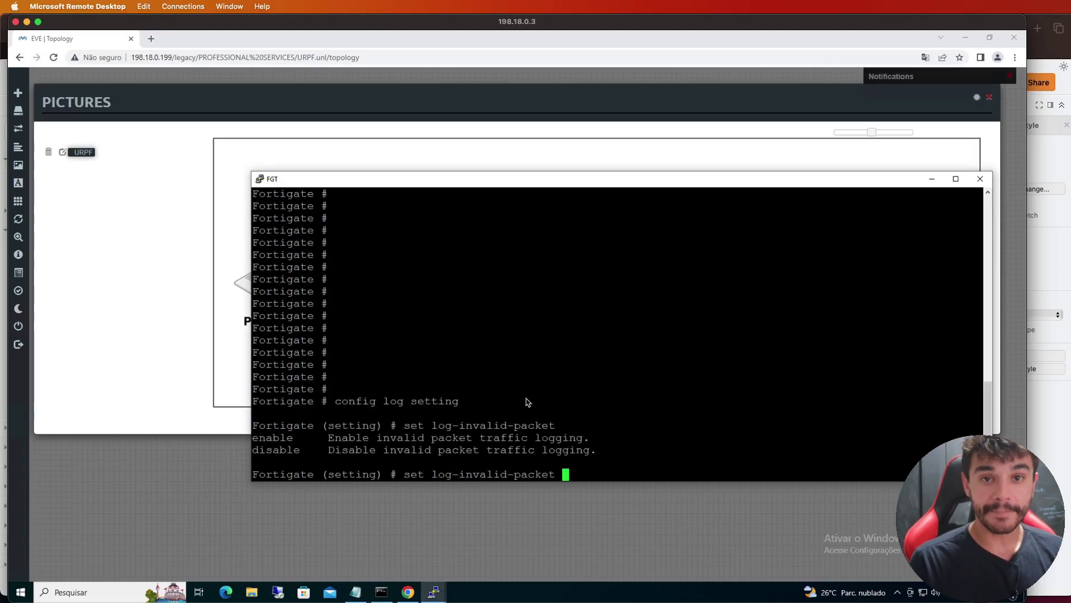
text(enable)
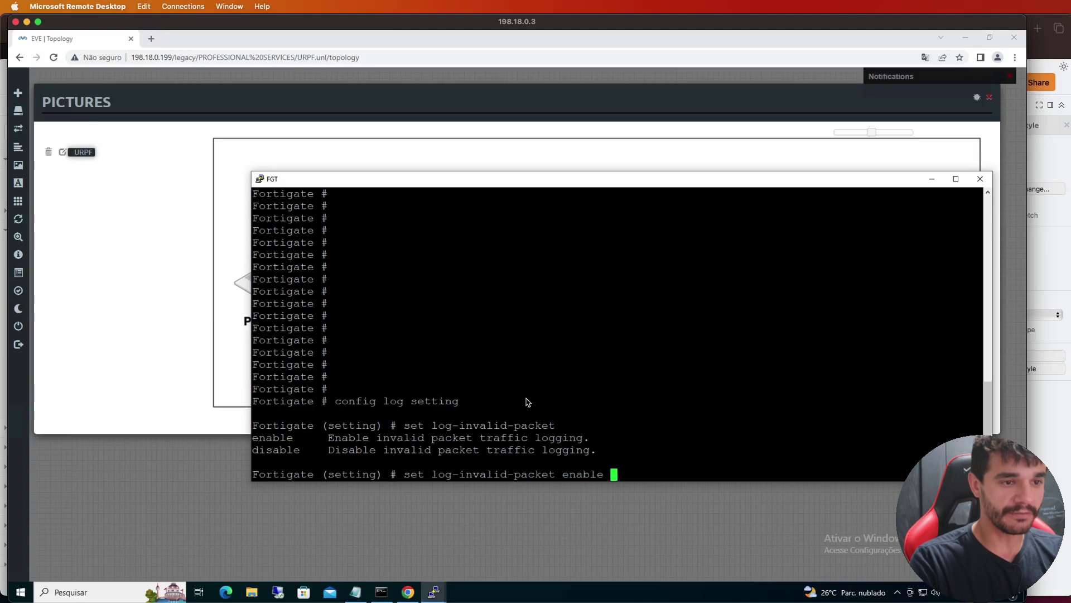
key(Return)
Verify log-invalid-packet is enabled with show, then commit with end
text(show)
key(Return)
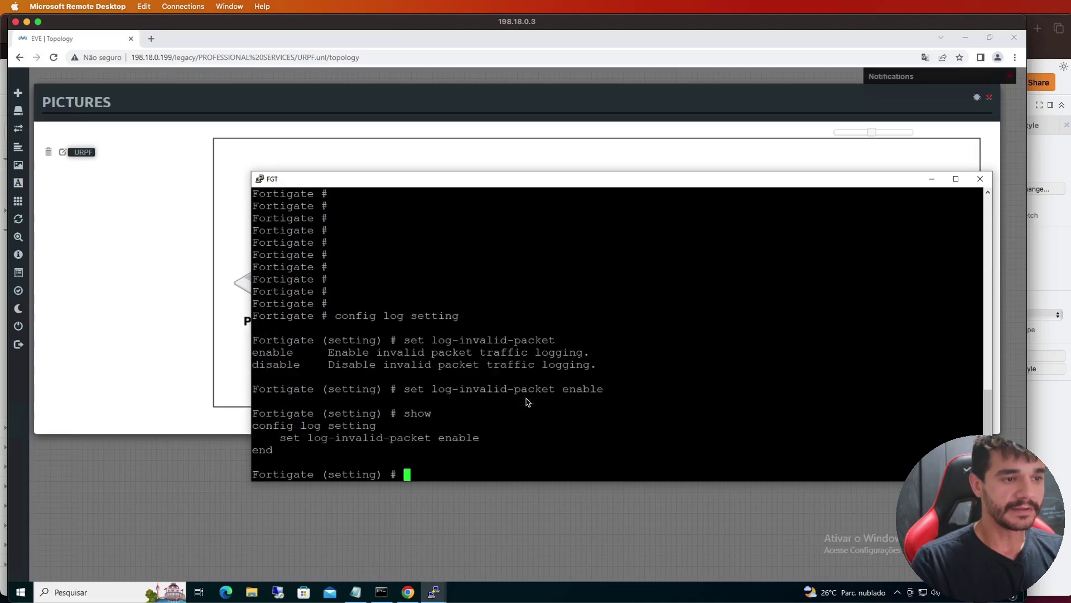
triple_click(457, 438)
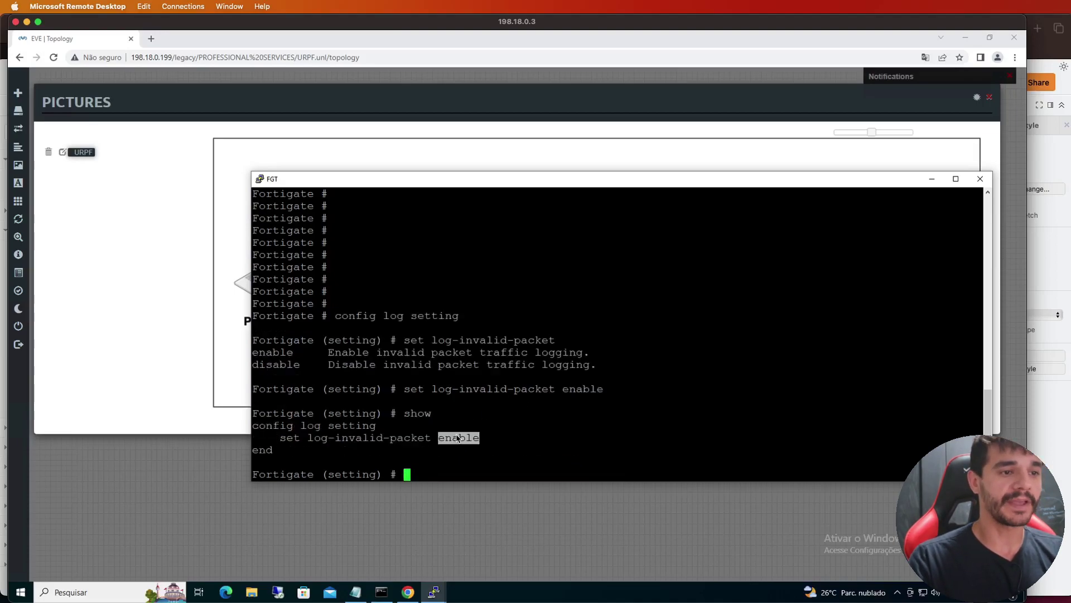
key(Return)
key(Return)
key(Return)
text(e)
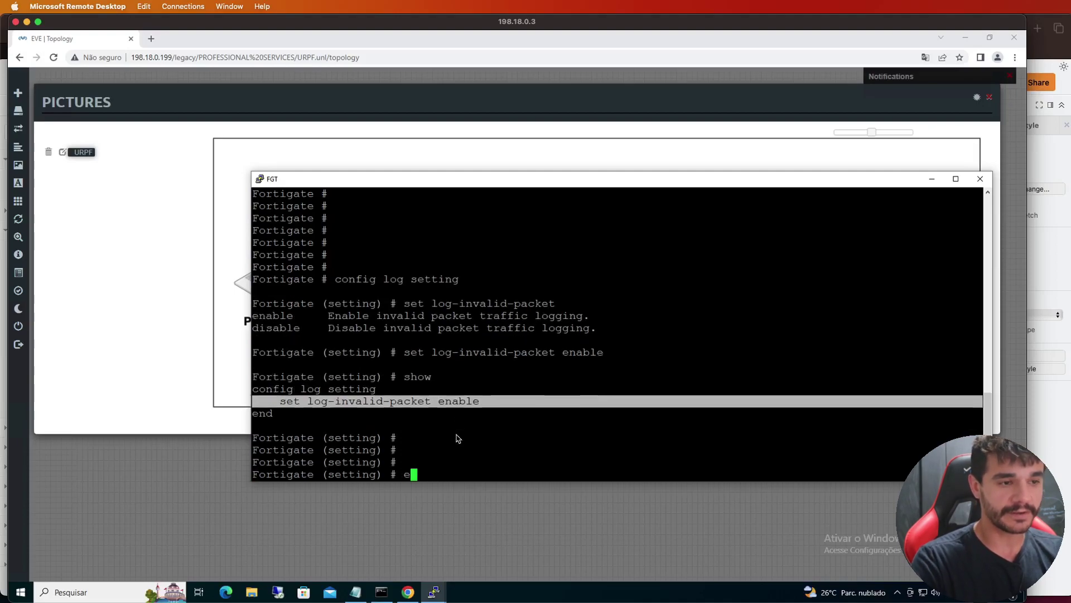
text(nd)
key(Return)
key(Return)
key(Return)
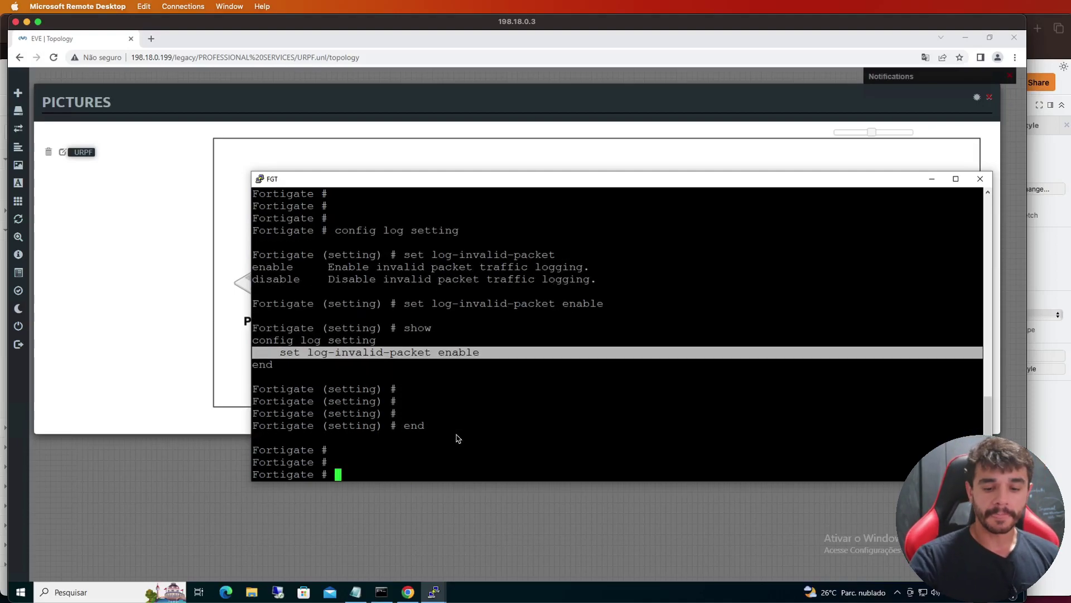
key(Return)
key(Return)
key(Return)
key(Return)
key(Return)
key(Return)
key(Return)
double_click(466, 268)
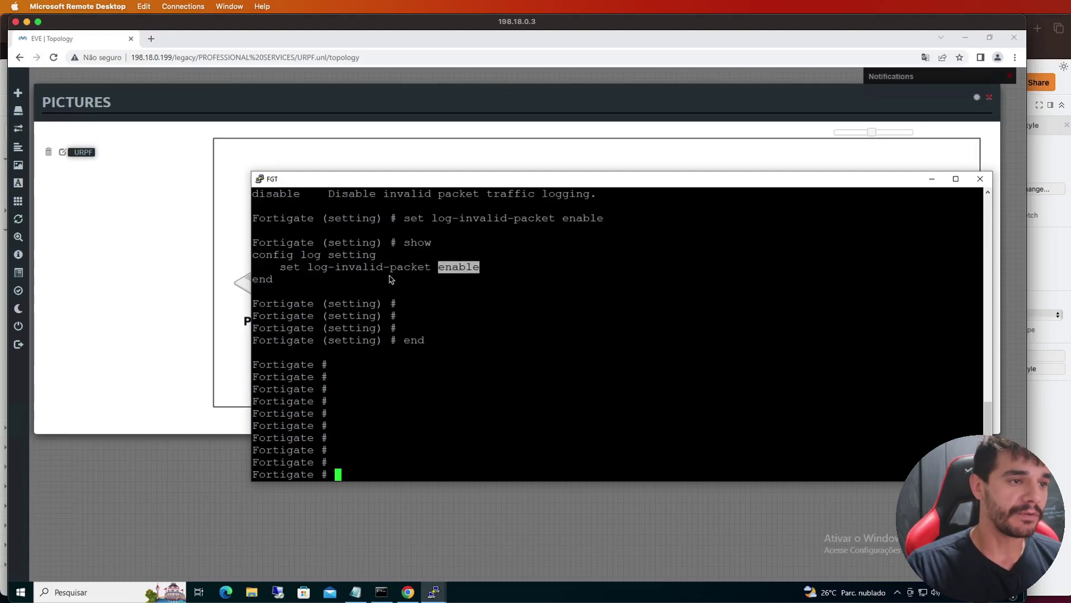
click(550, 394)
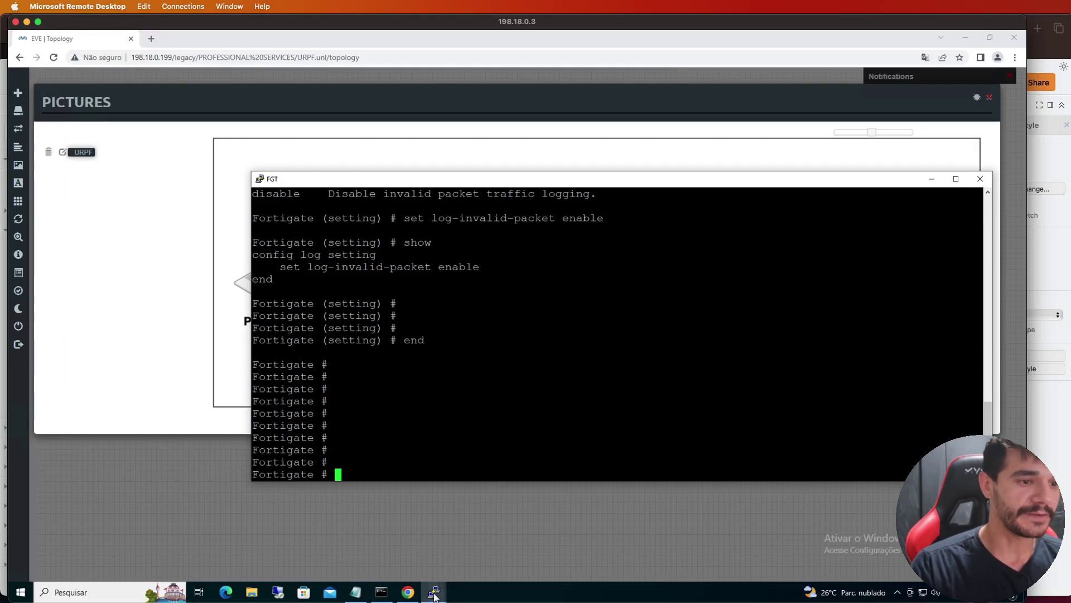
Rerun the Machine's ping to 10.10.0.10, see it time out again, and minimize the console
mouse_move(434, 593)
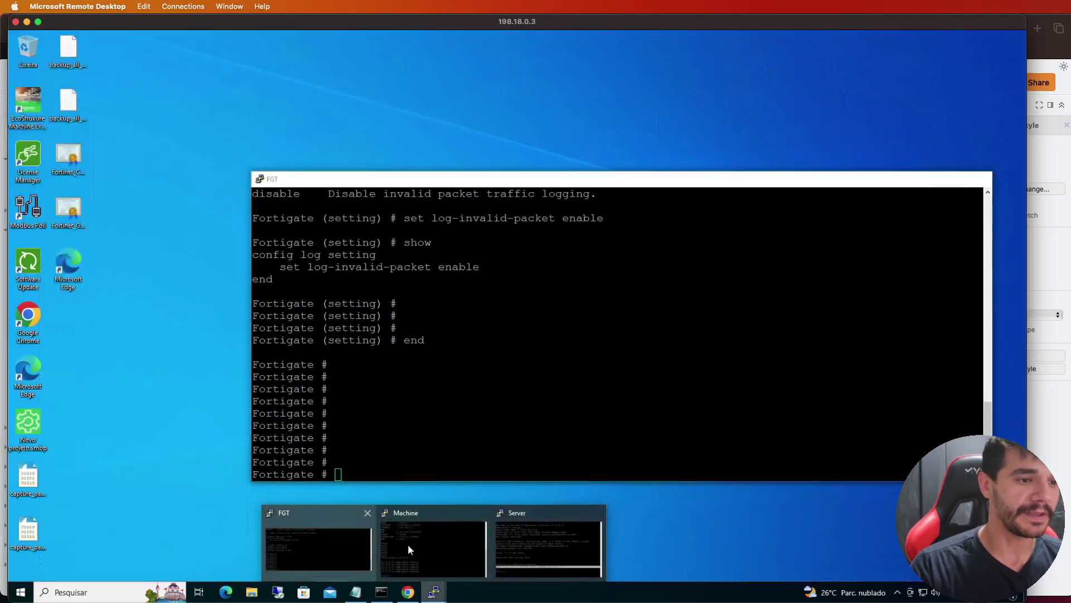
click(408, 547)
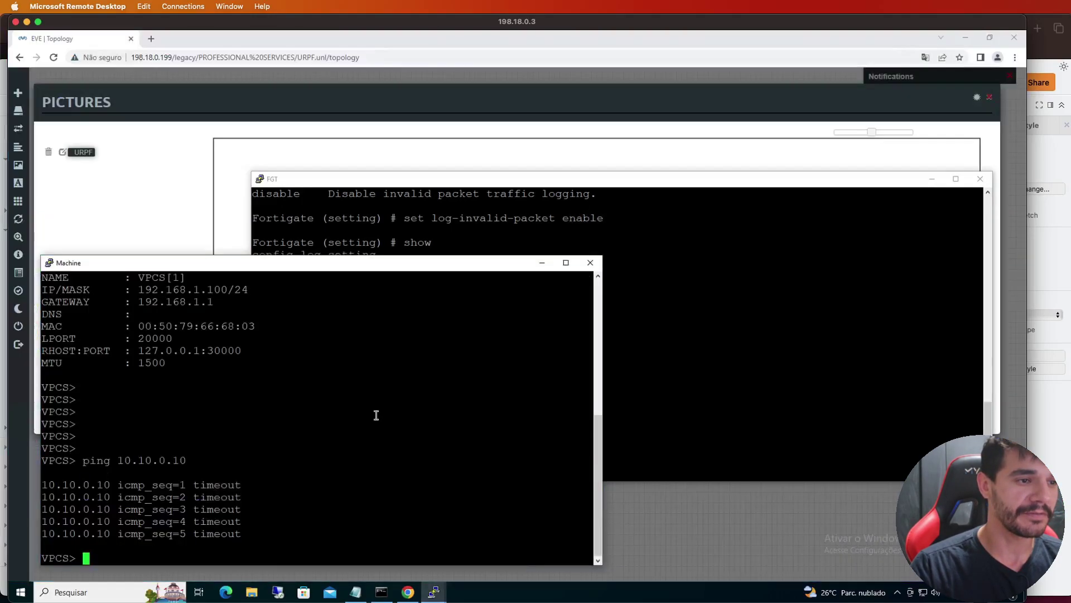
key(Return)
key(Return)
key(Return)
key(Return)
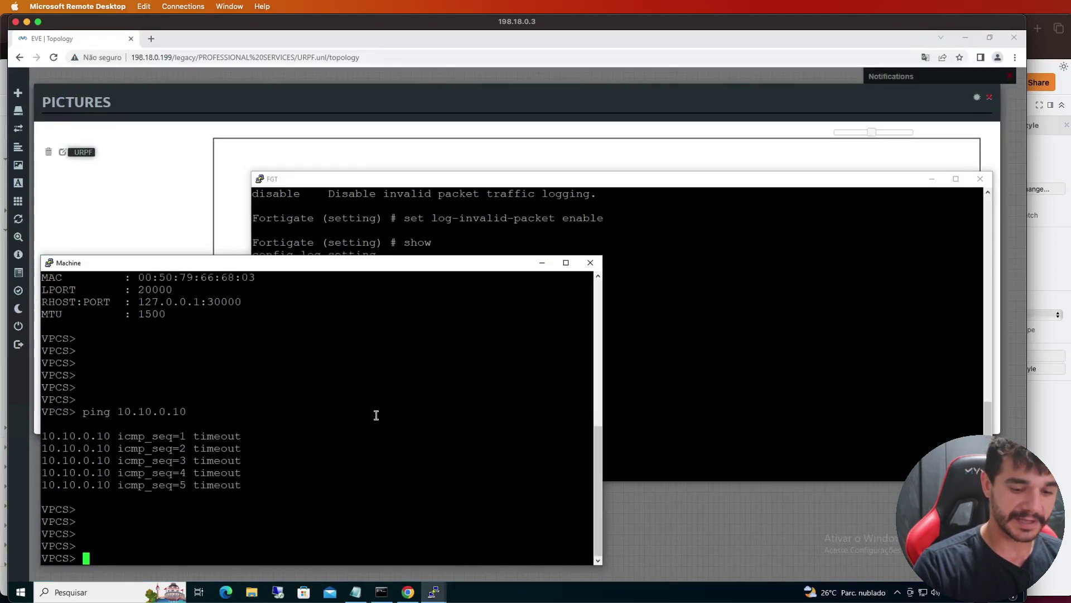
key(Up)
key(Return)
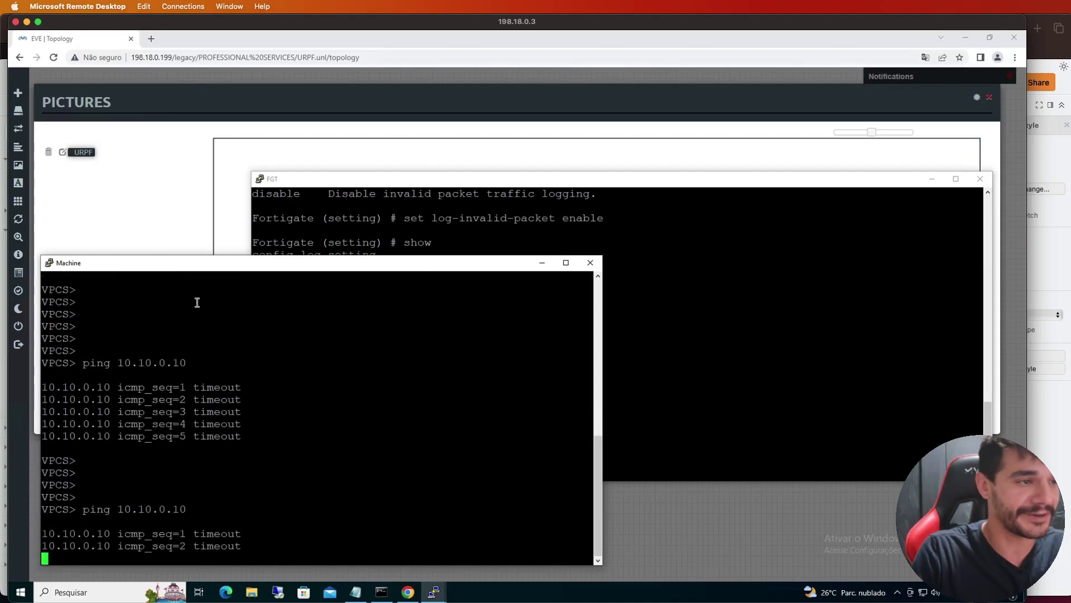
click(541, 266)
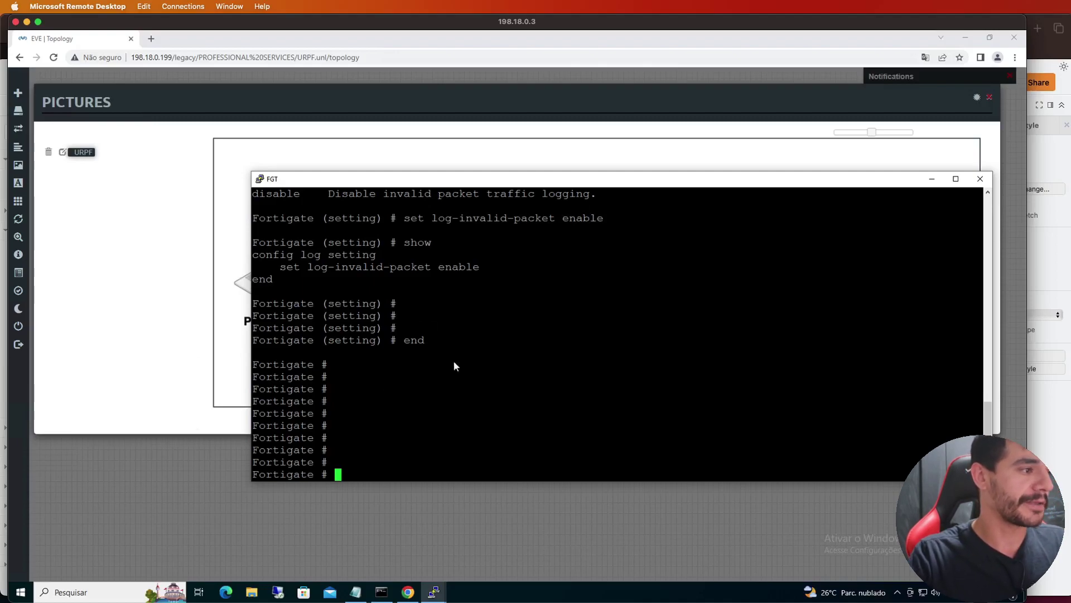
Run execute log filter reset, then list execute log filter options such as category and field
key(Return)
key(Return)
key(Return)
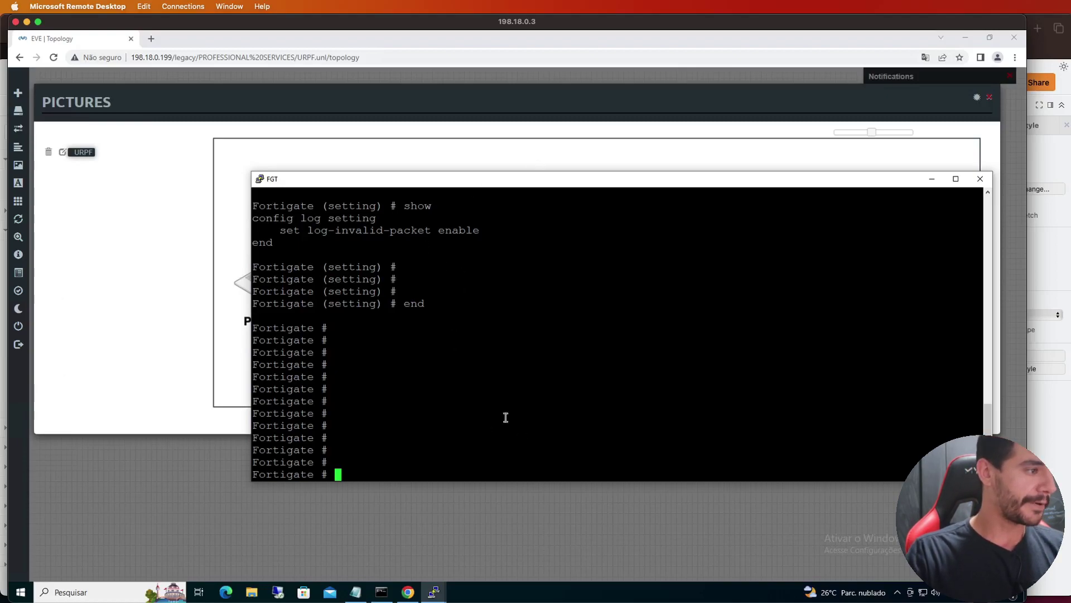
text(execute log)
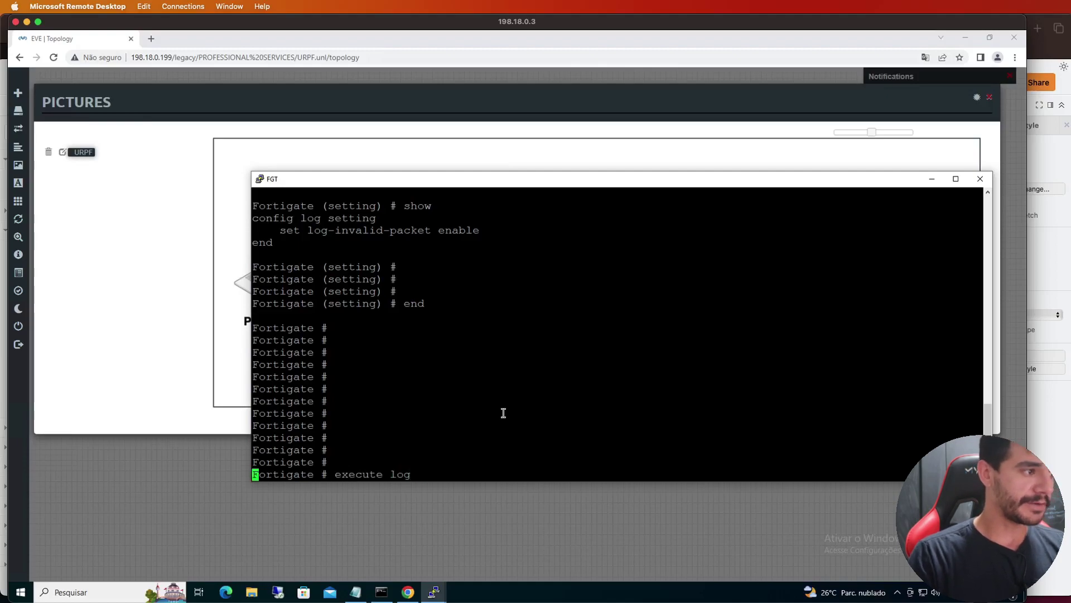
key(question)
text(filter)
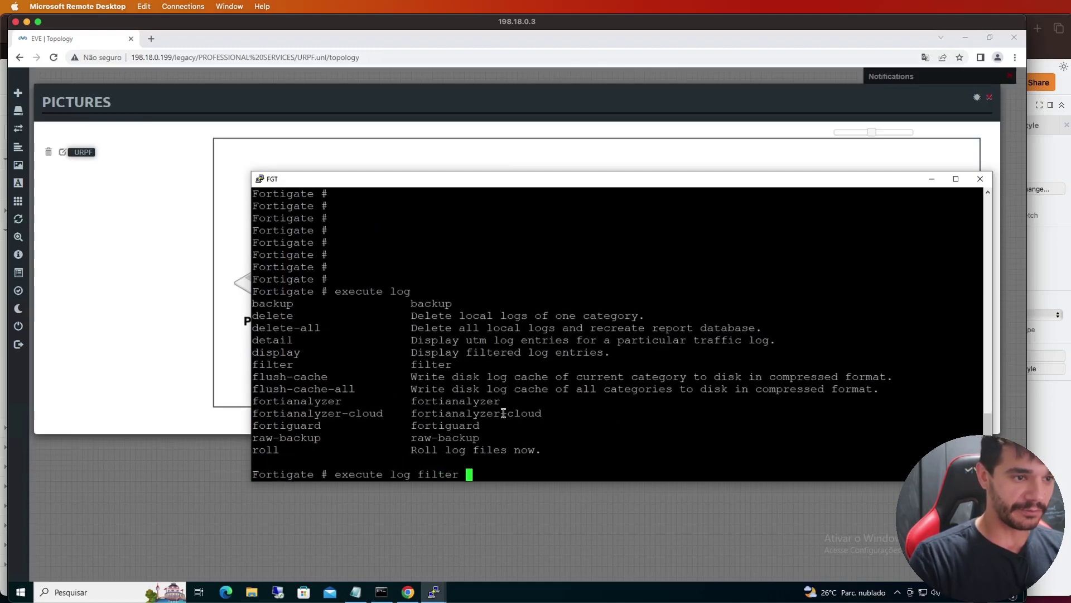
key(question)
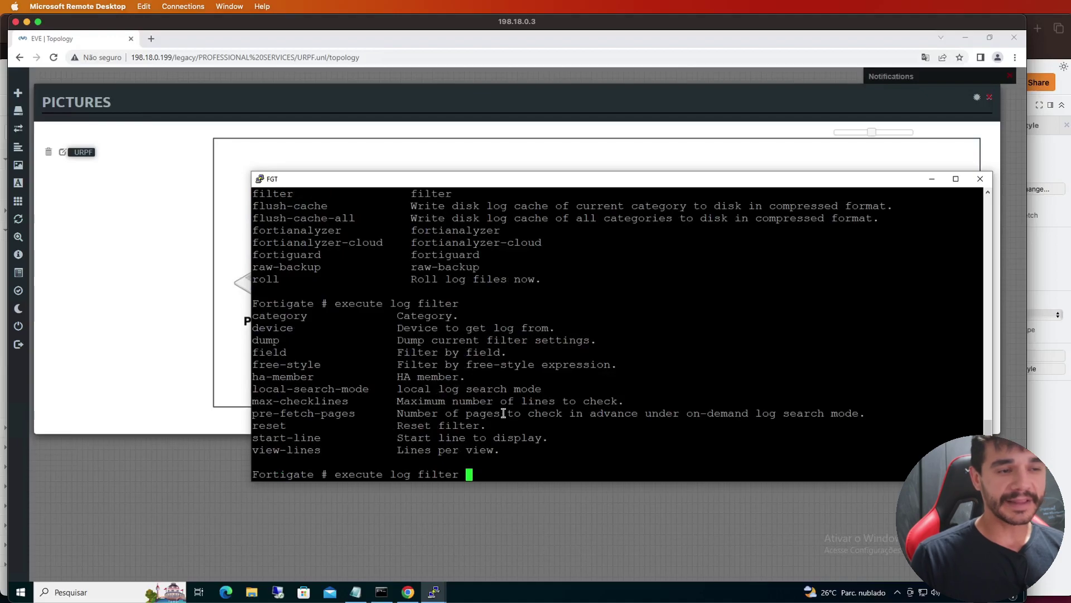
text(reset)
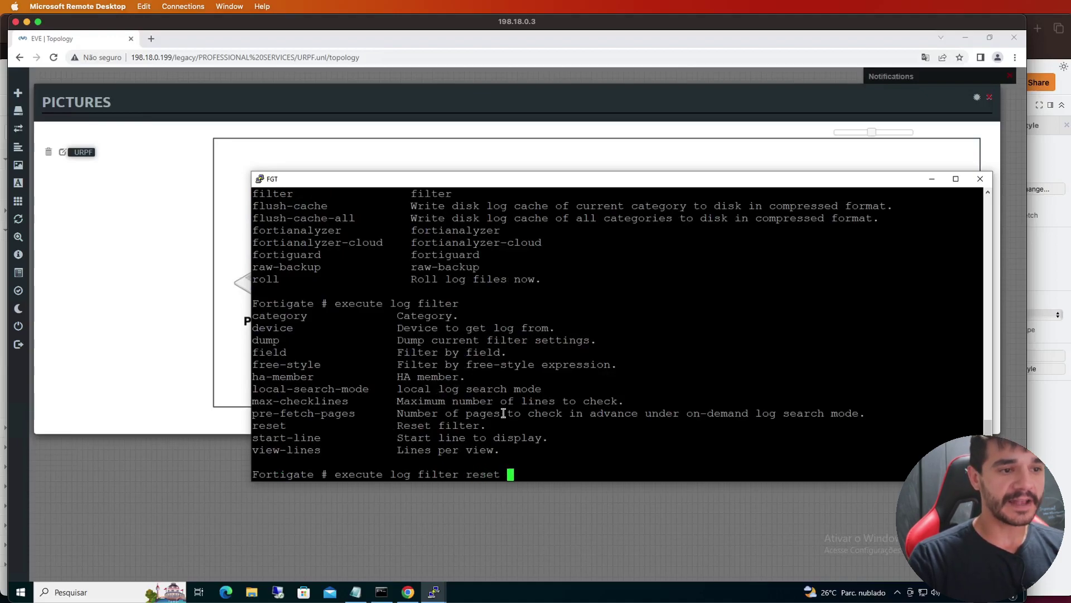
key(Return)
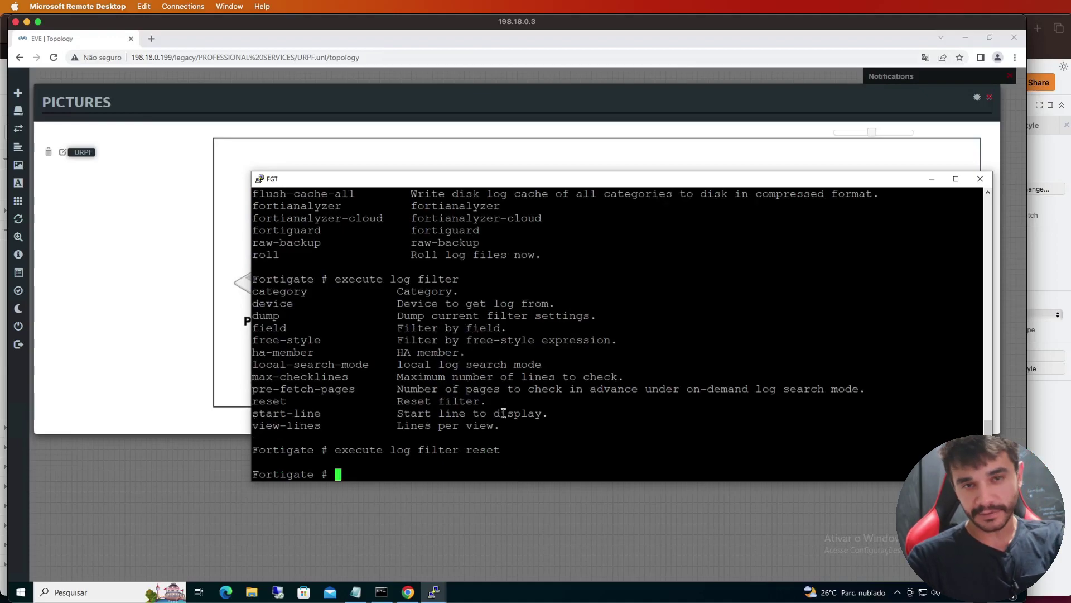
key(Return)
key(Return)
key(Return)
key(Return)
key(Return)
key(Return)
key(Return)
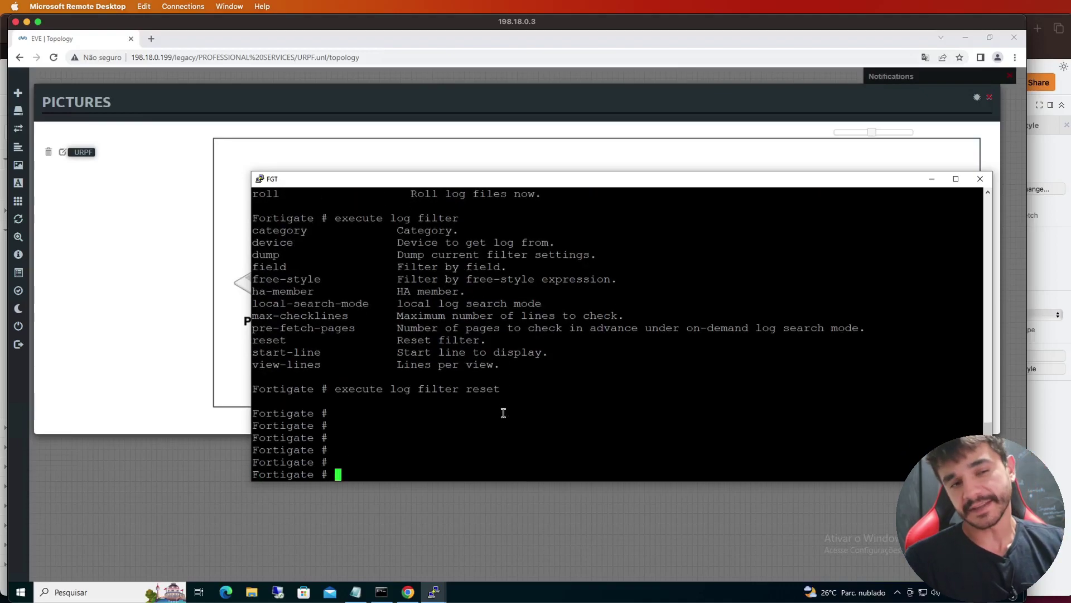
key(Return)
key(Return)
key(Return)
key(Return)
key(Return)
key(Return)
text(execute log )
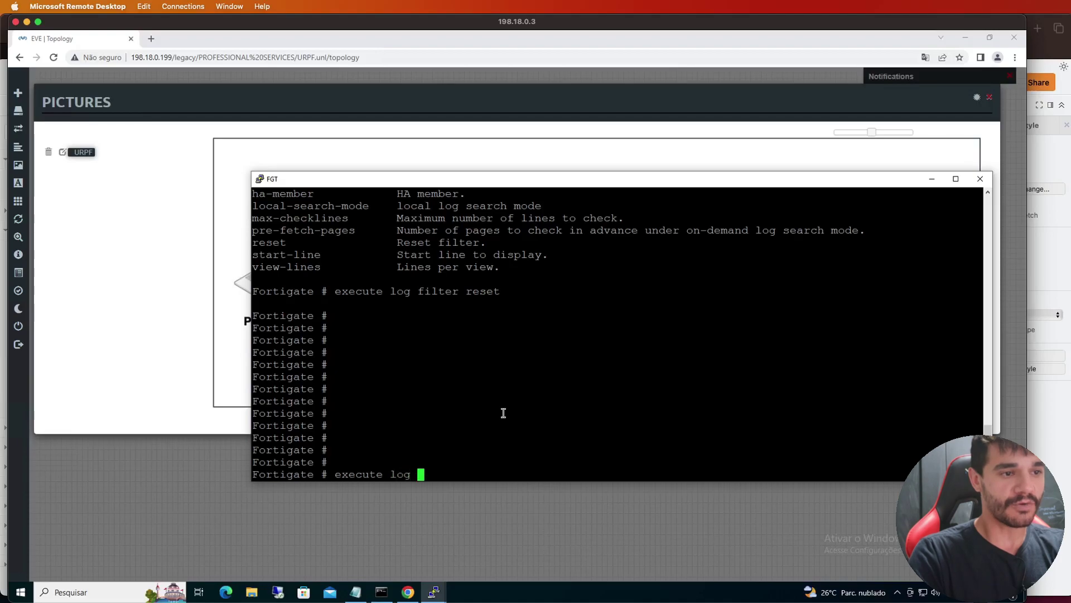
text(filter)
key(question)
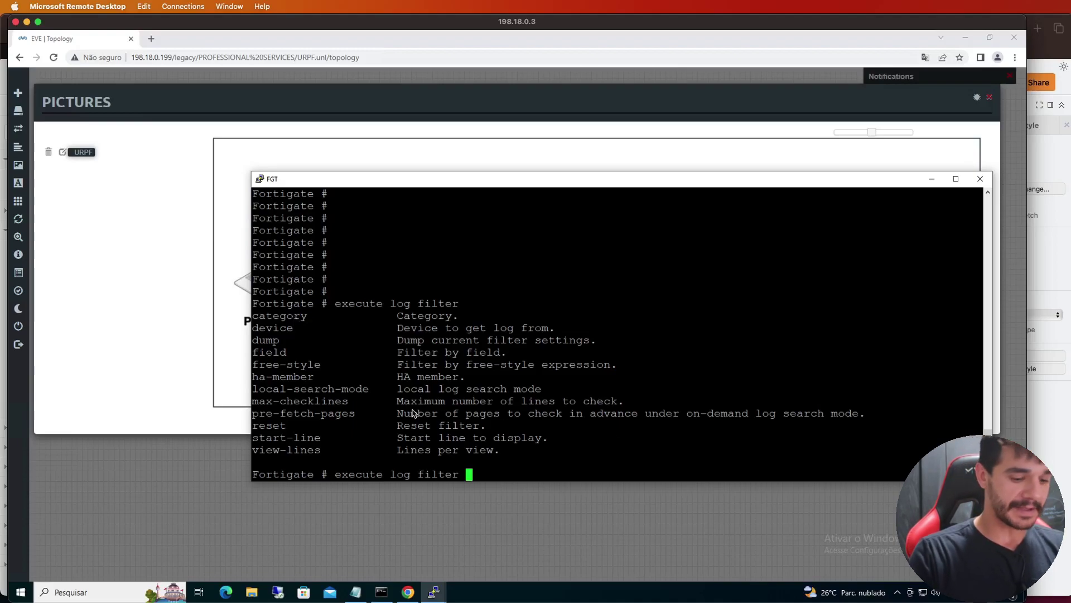
Try a free-style log filter "srcip 192.168.100", which is rejected as invalid
text(free-style )
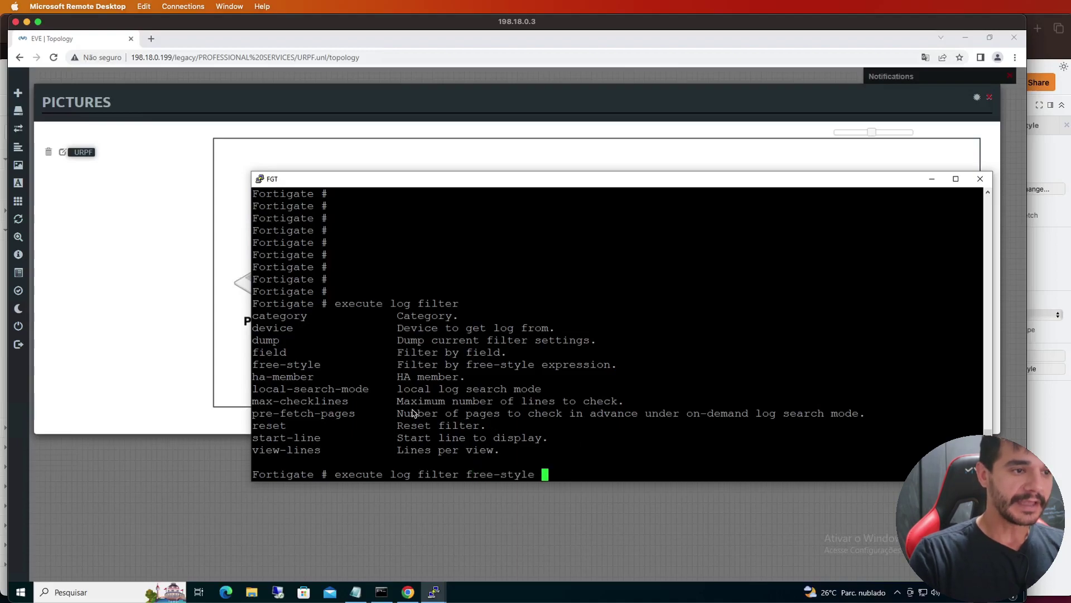
text(?)
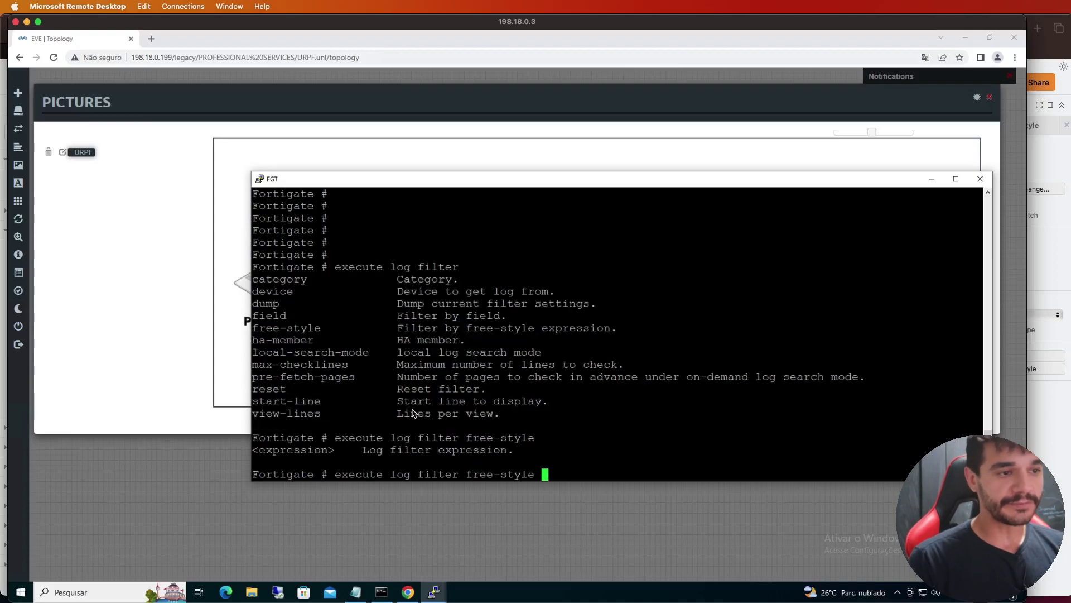
double_click(326, 451)
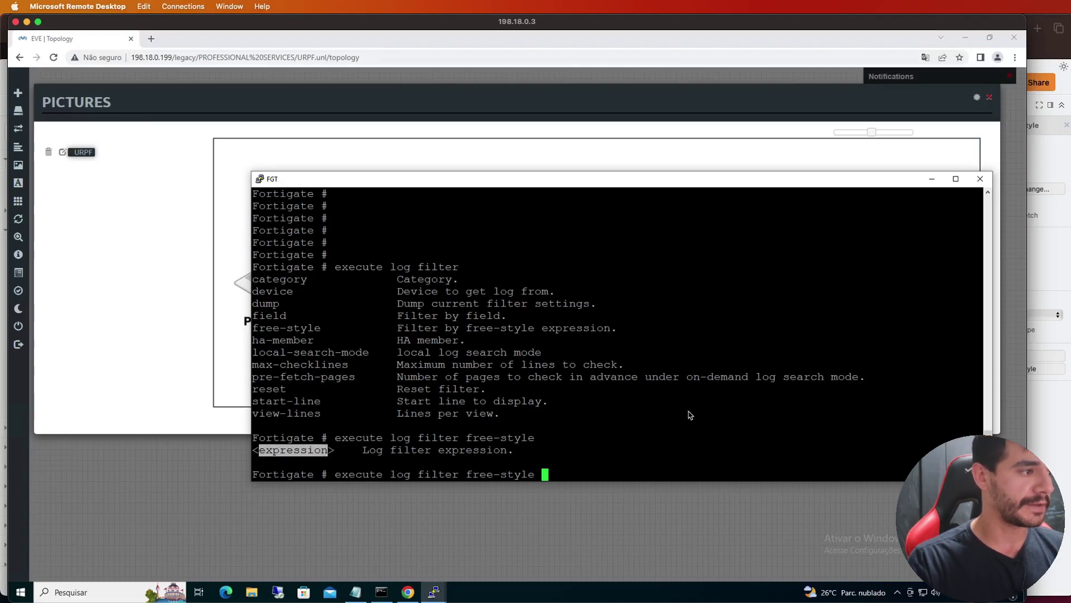
text("src)
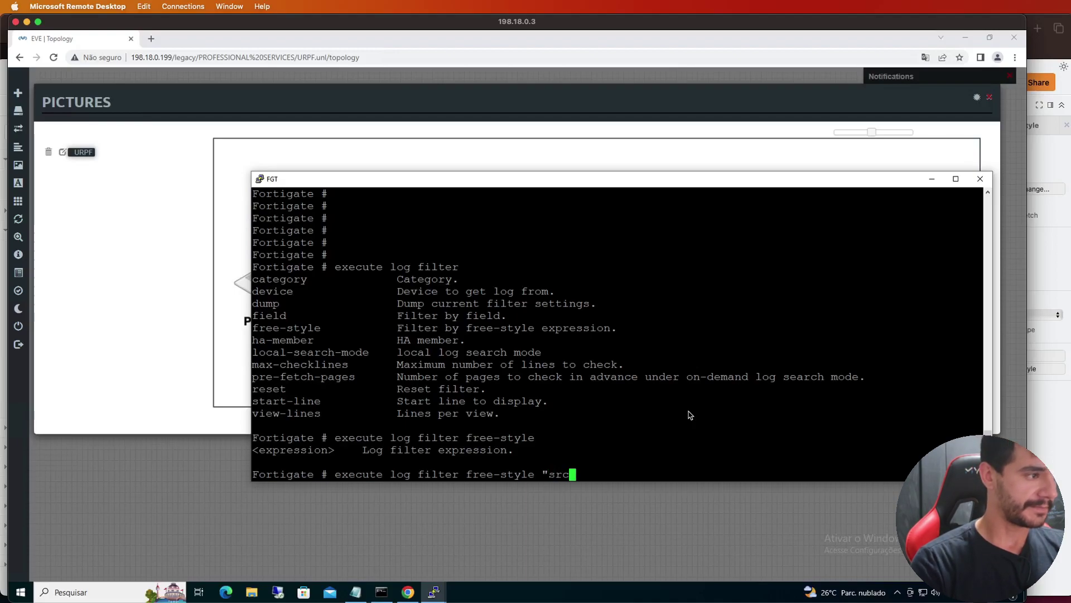
text(ip 192.168.)
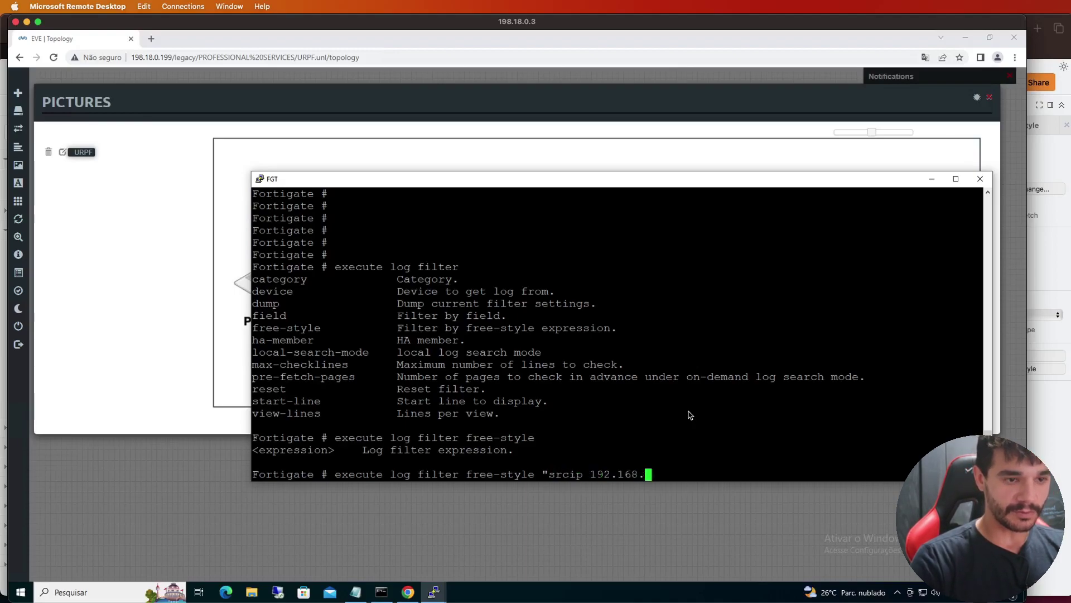
text(100)
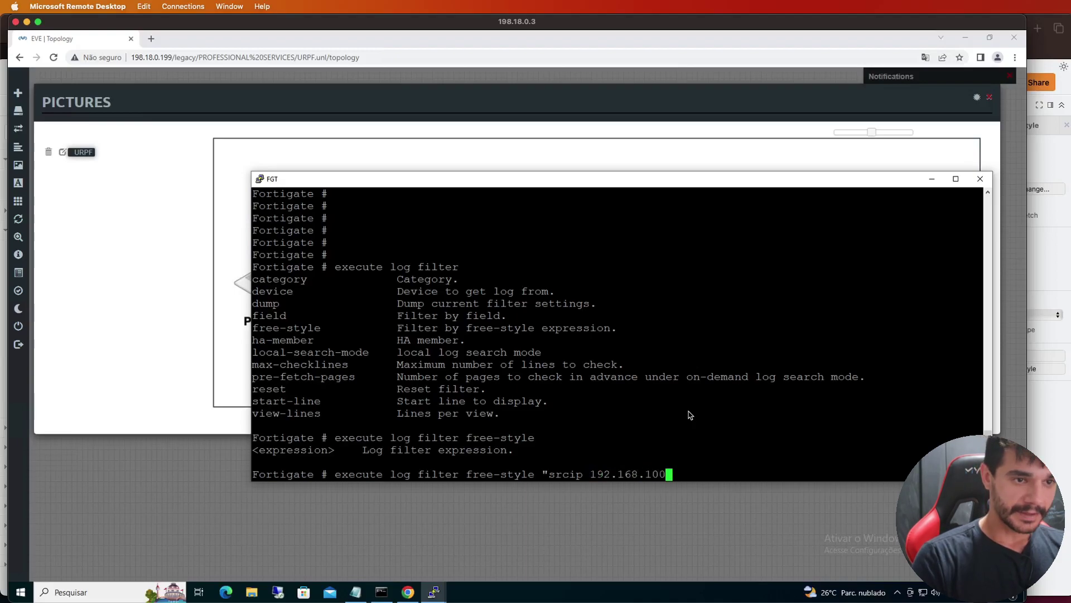
text(")
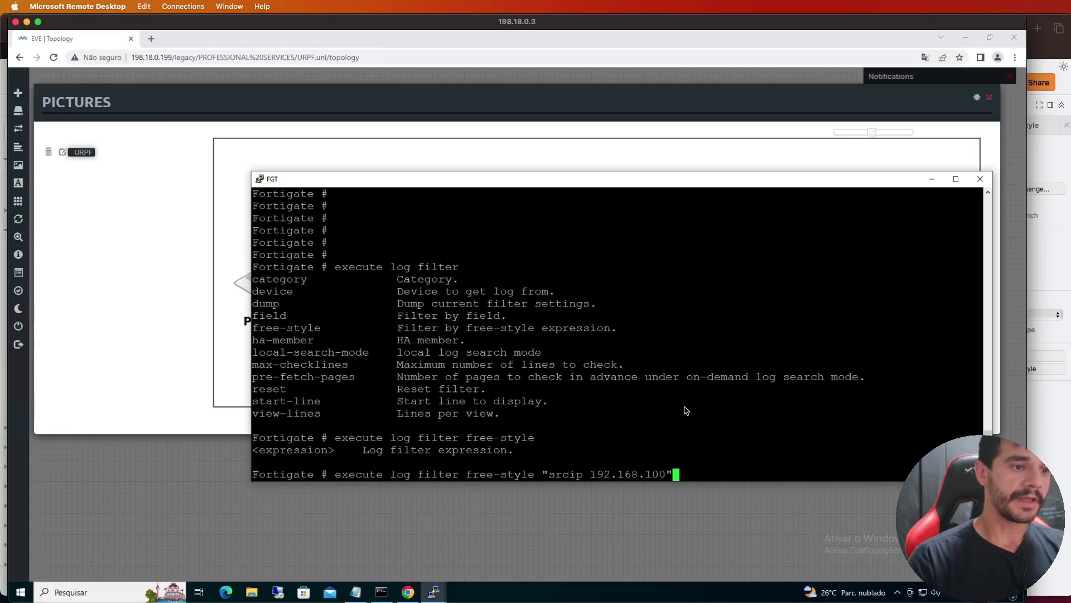
key(Return)
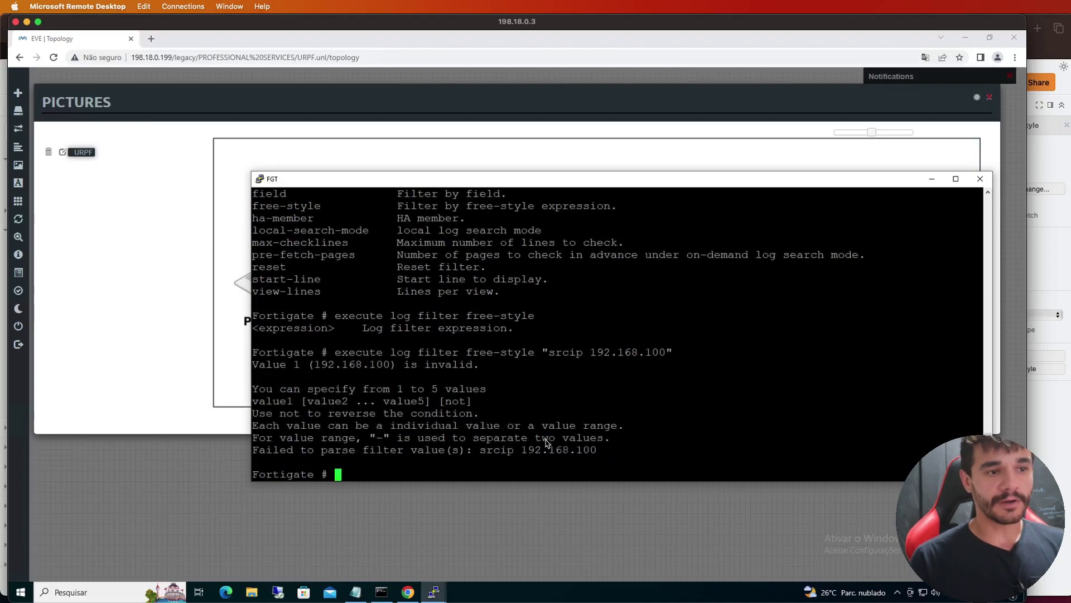
triple_click(608, 353)
key(Return)
key(Return)
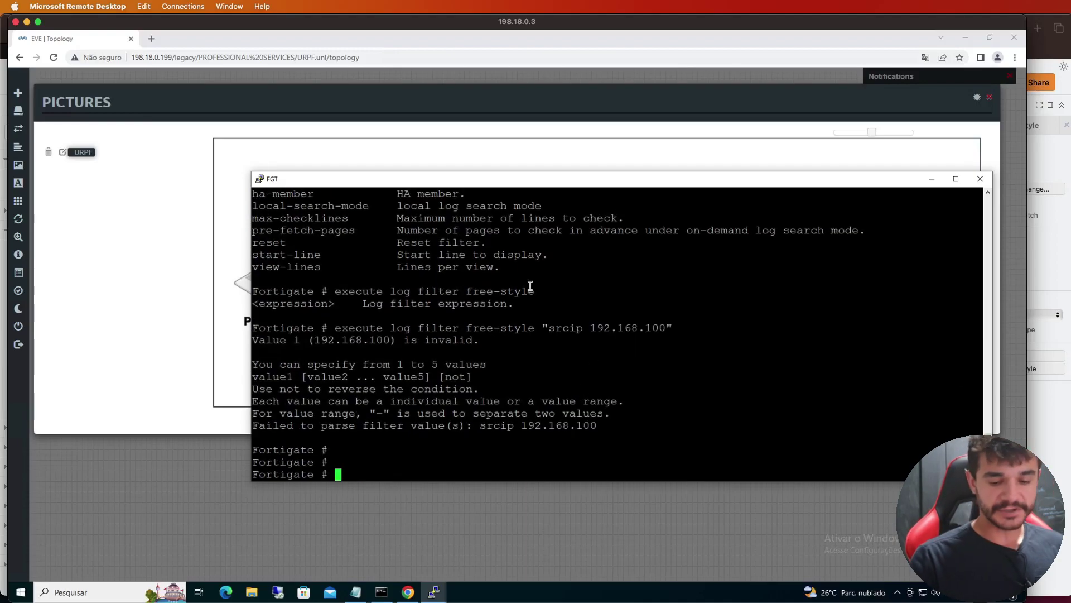
Correct the free-style filter to "srcip 192.168.1.100" and apply it
key(Up)
key(Left)
key(Left)
key(Left)
text(.1)
key(Return)
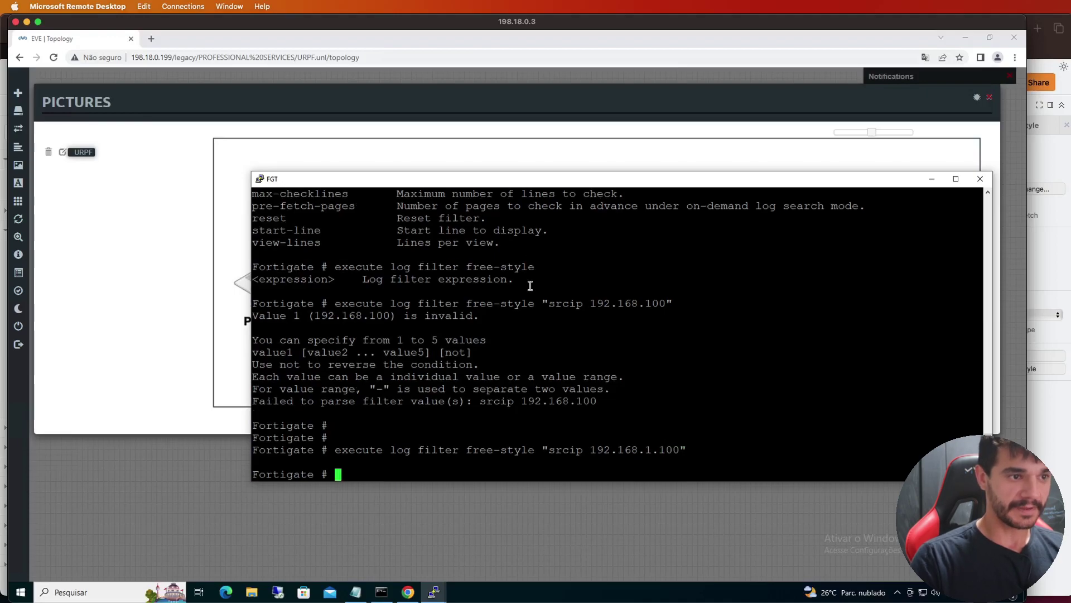
triple_click(531, 449)
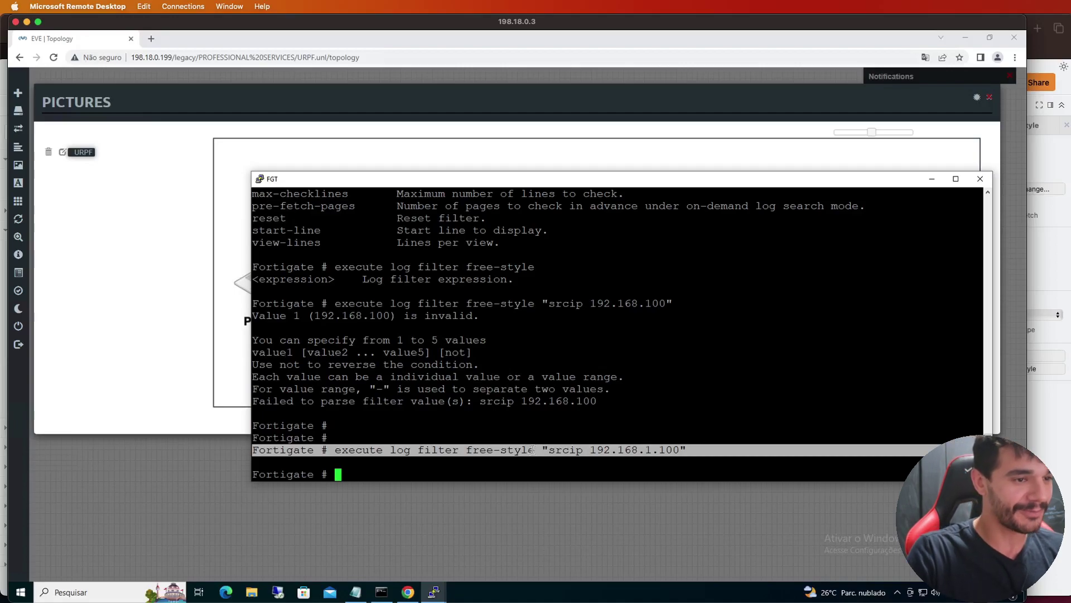
double_click(628, 451)
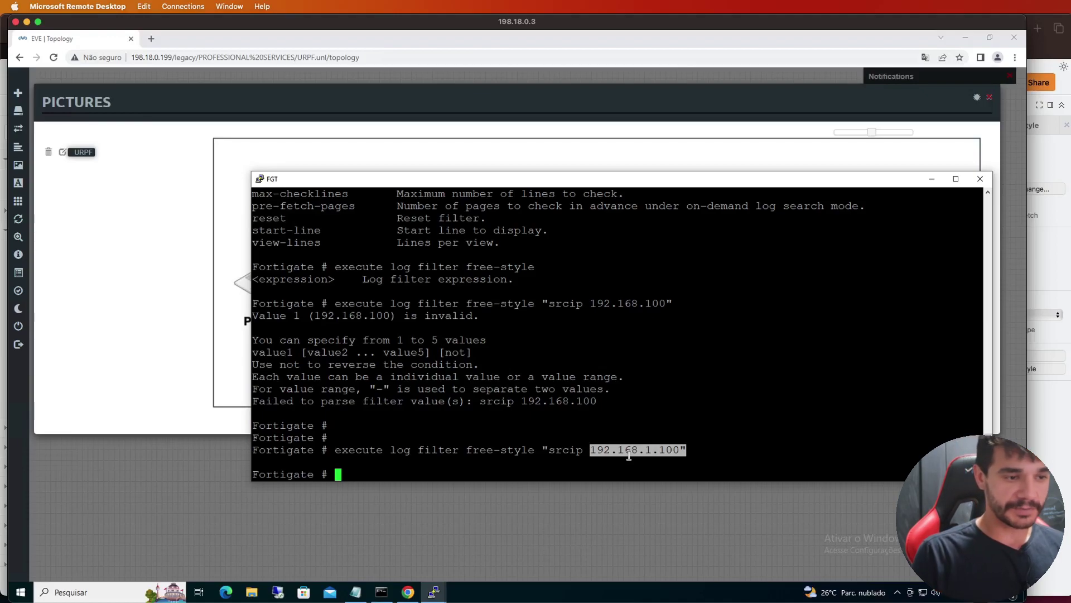
text(execute )
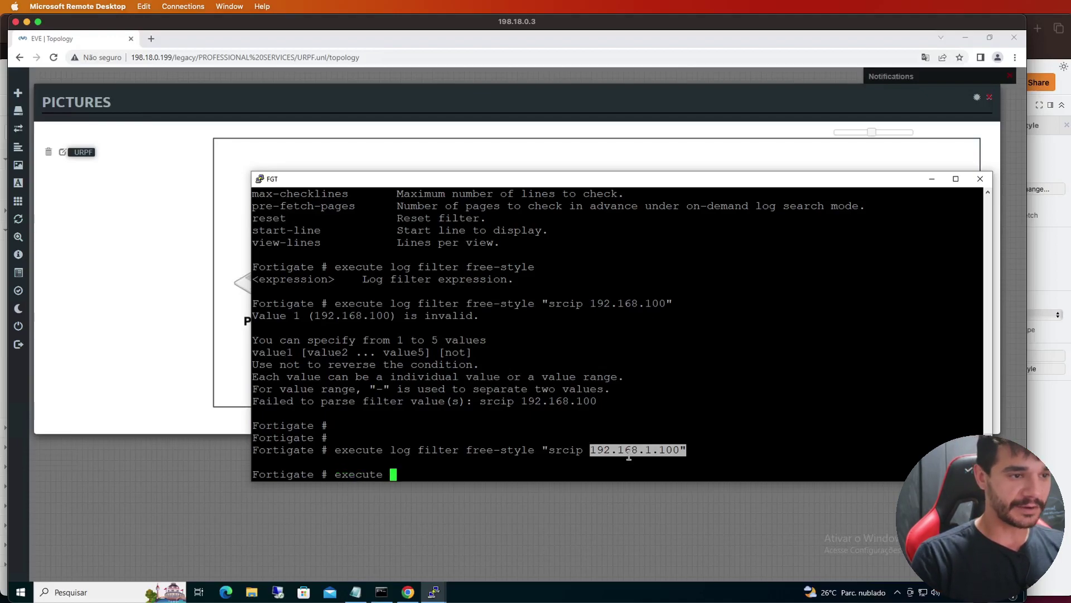
text(log display)
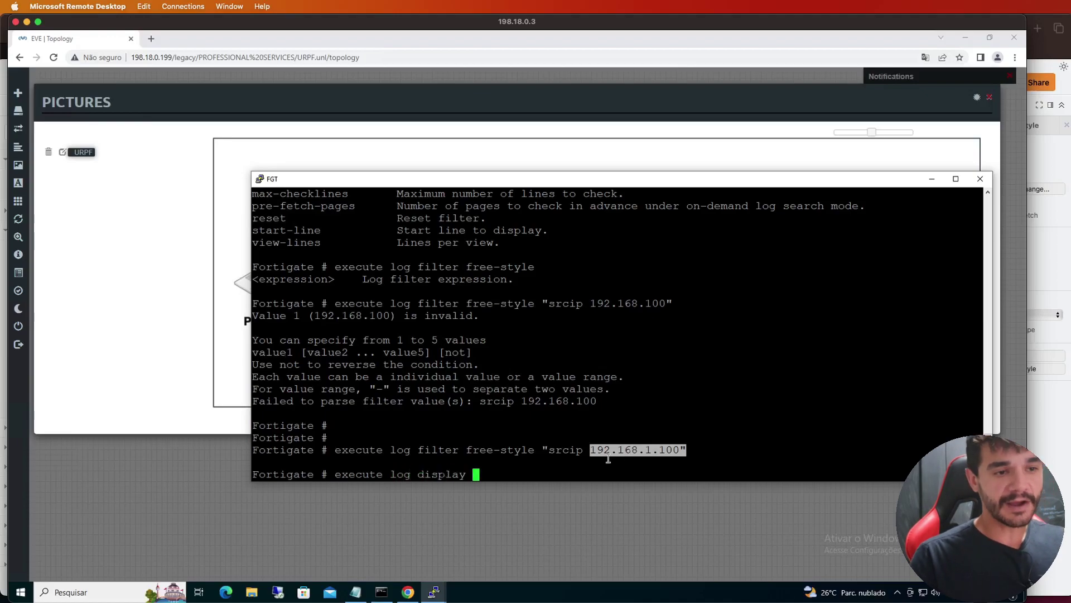
Run execute log display to show the single matching deny log entry
click(606, 453)
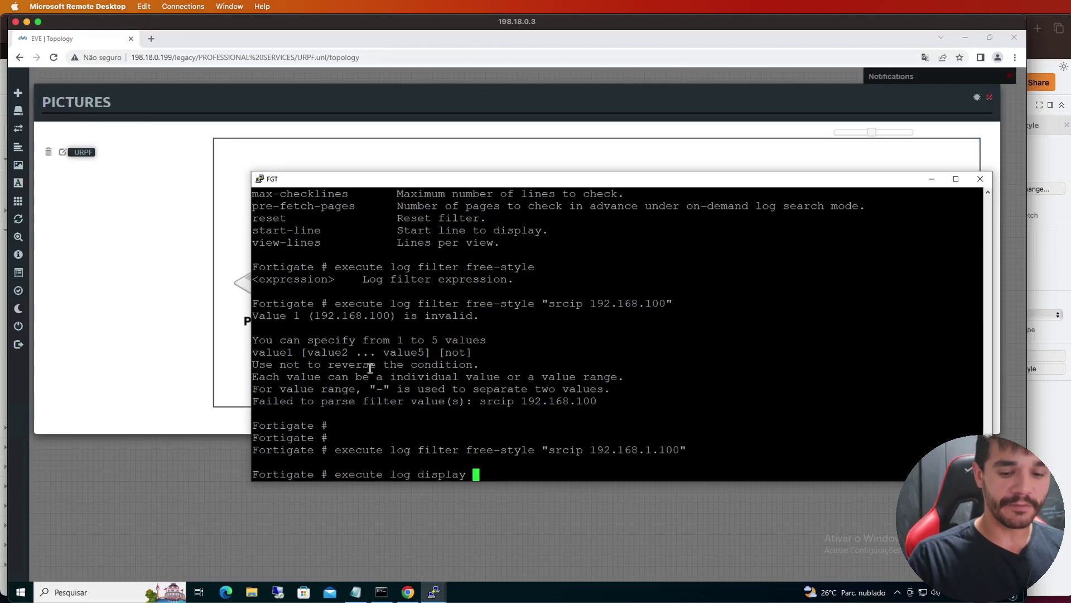
key(Return)
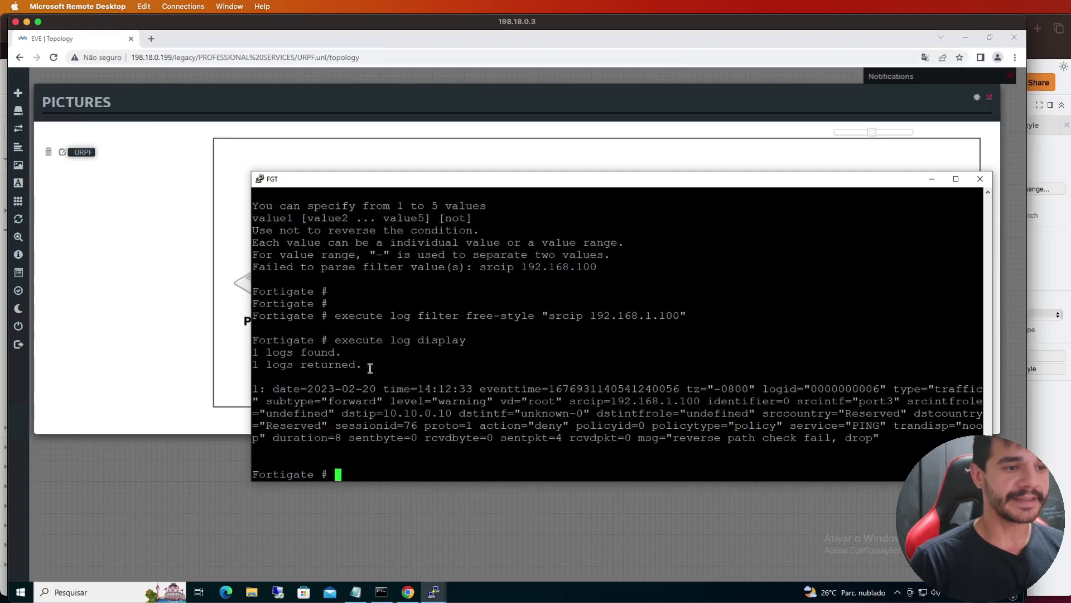
drag(411, 388, 472, 437)
click(737, 397)
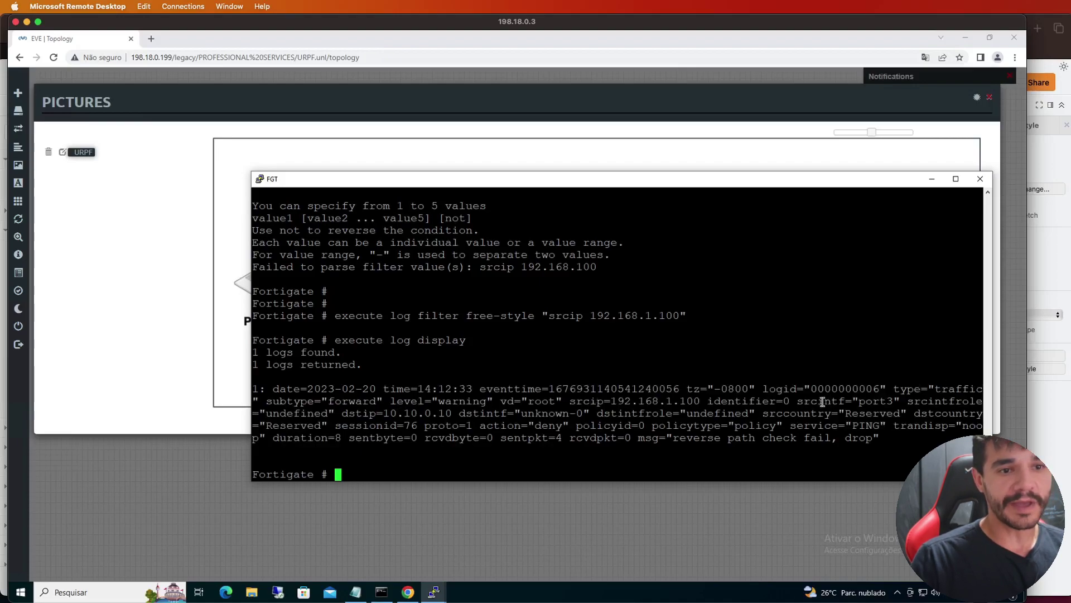
Highlight the log's traffic/forward type, srcip 192.168.1.100, dstip 10.10.0.10 and 'reverse path check fail, drop'
double_click(946, 389)
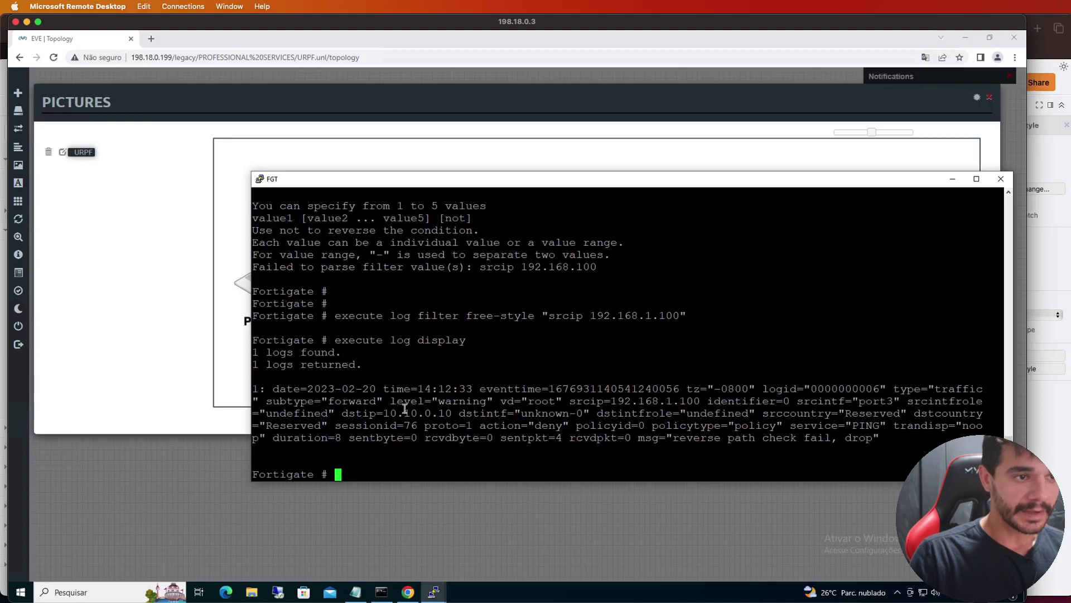
double_click(356, 402)
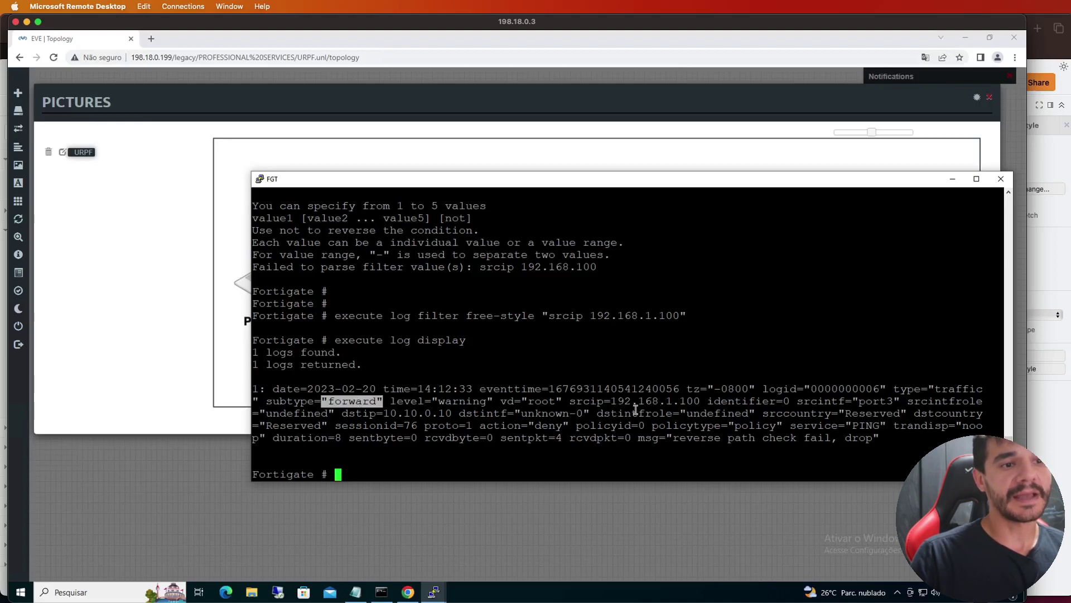
drag(571, 402, 702, 399)
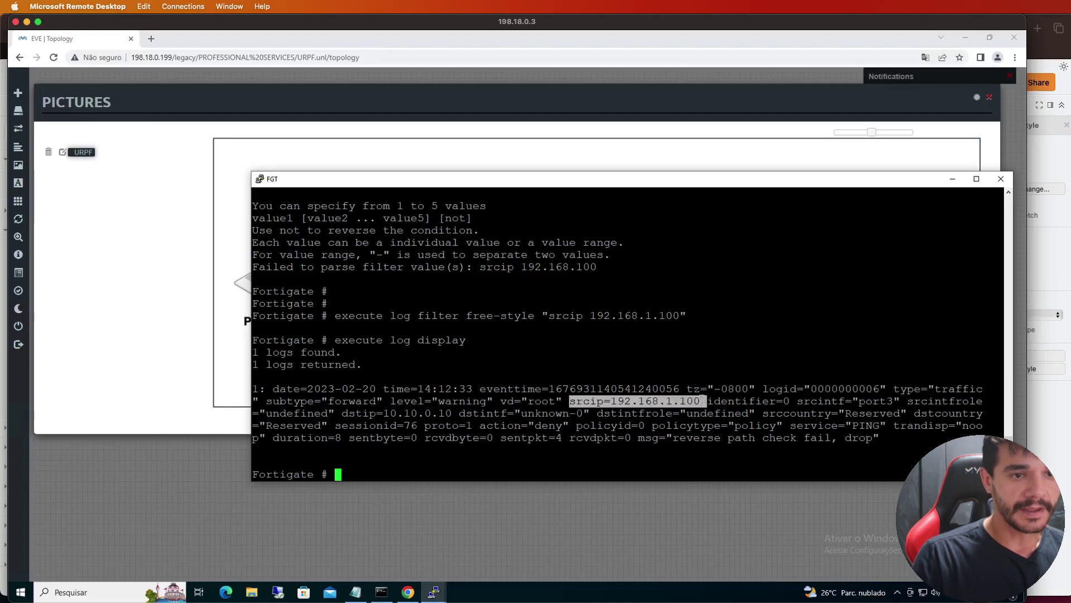
drag(343, 414, 448, 415)
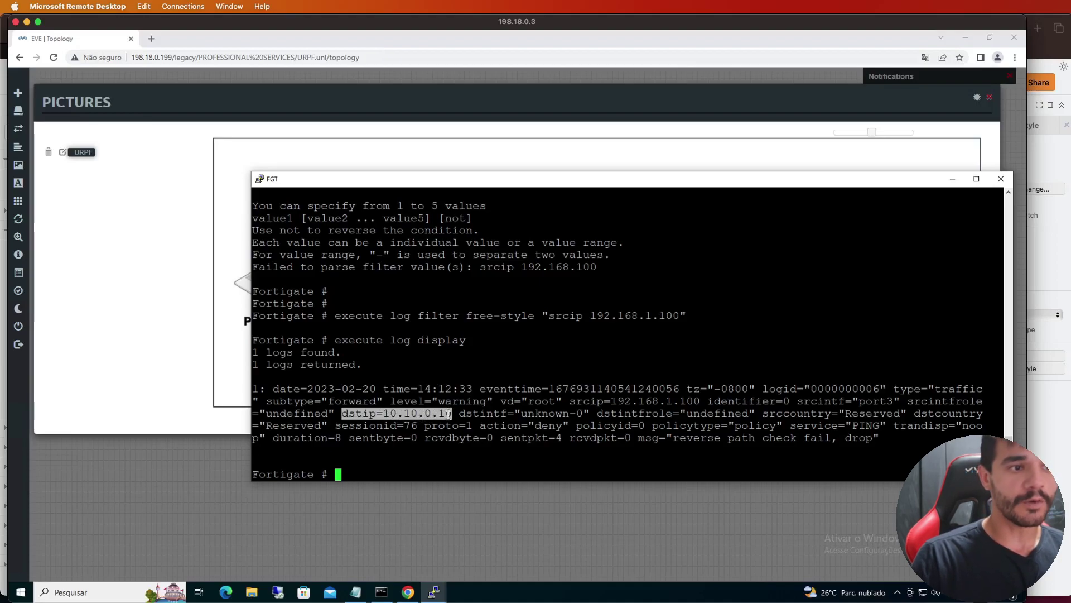
double_click(706, 439)
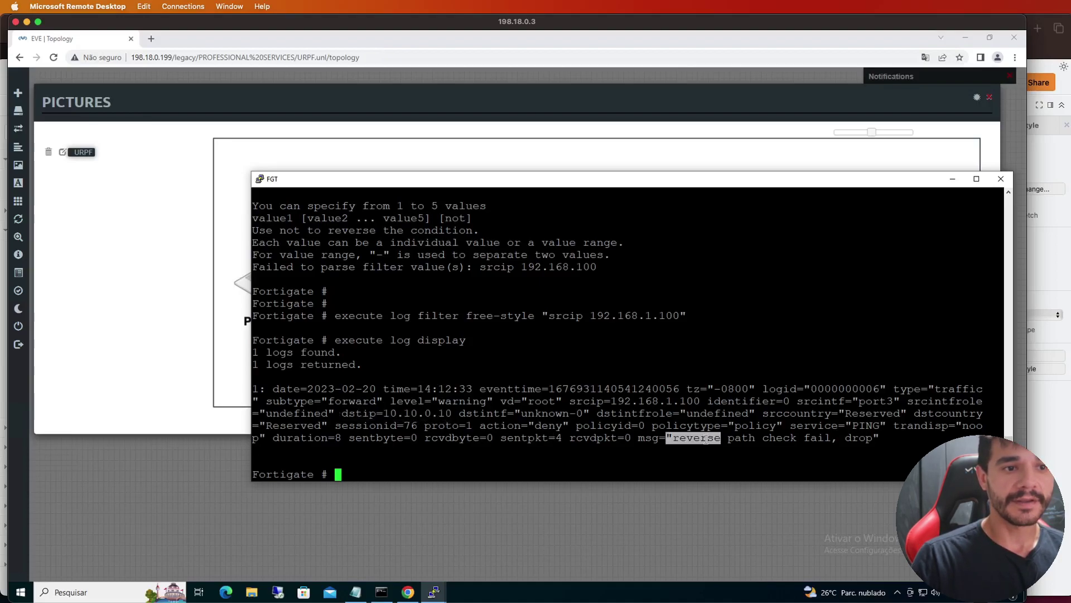
click(744, 441)
triple_click(773, 442)
click(773, 442)
double_click(819, 438)
double_click(868, 439)
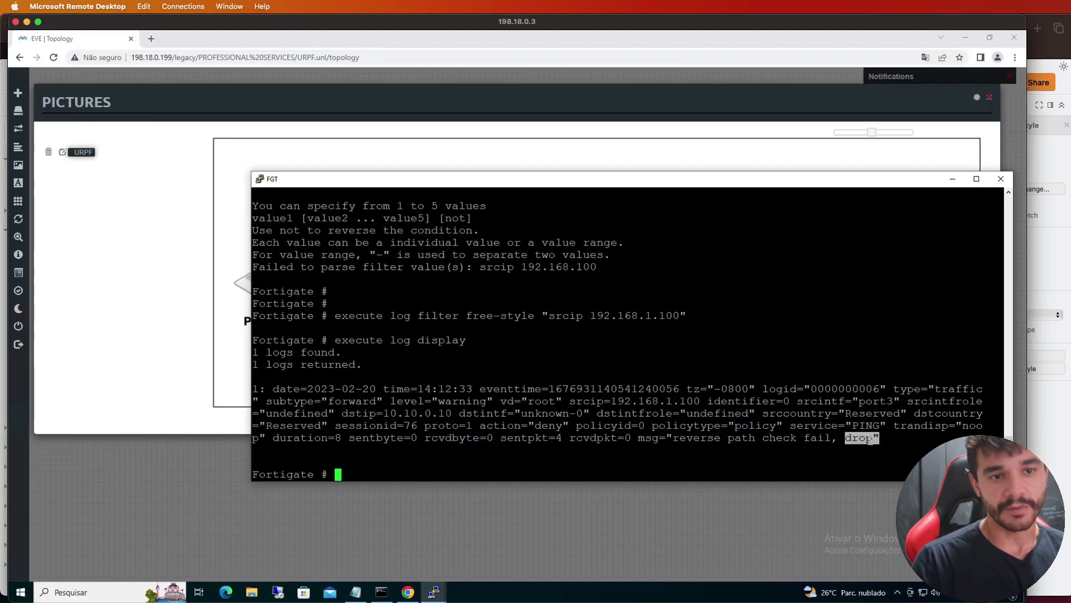
drag(882, 440, 260, 378)
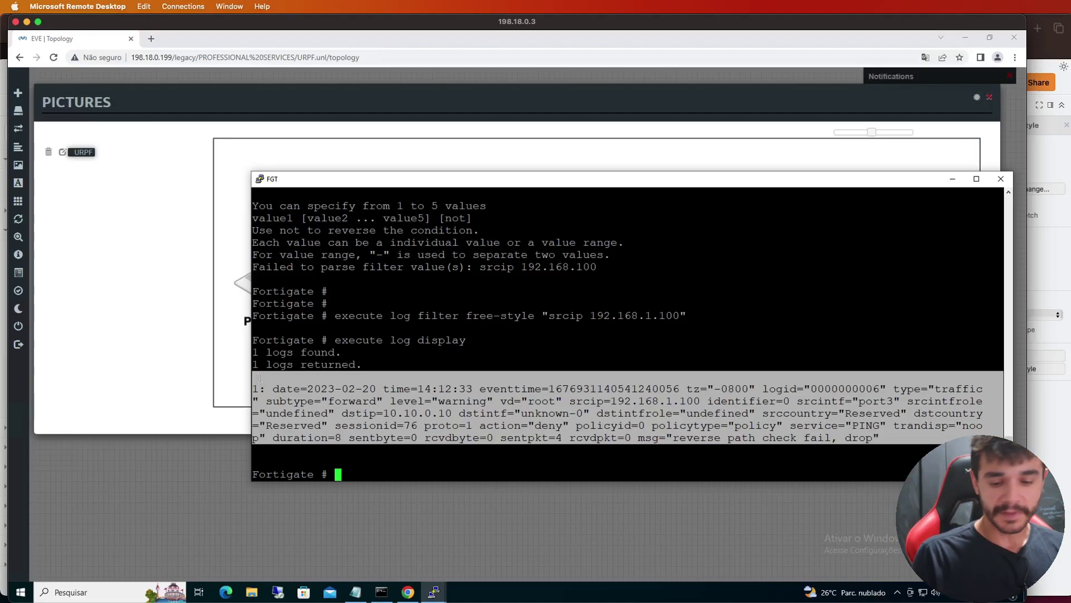
key(Return)
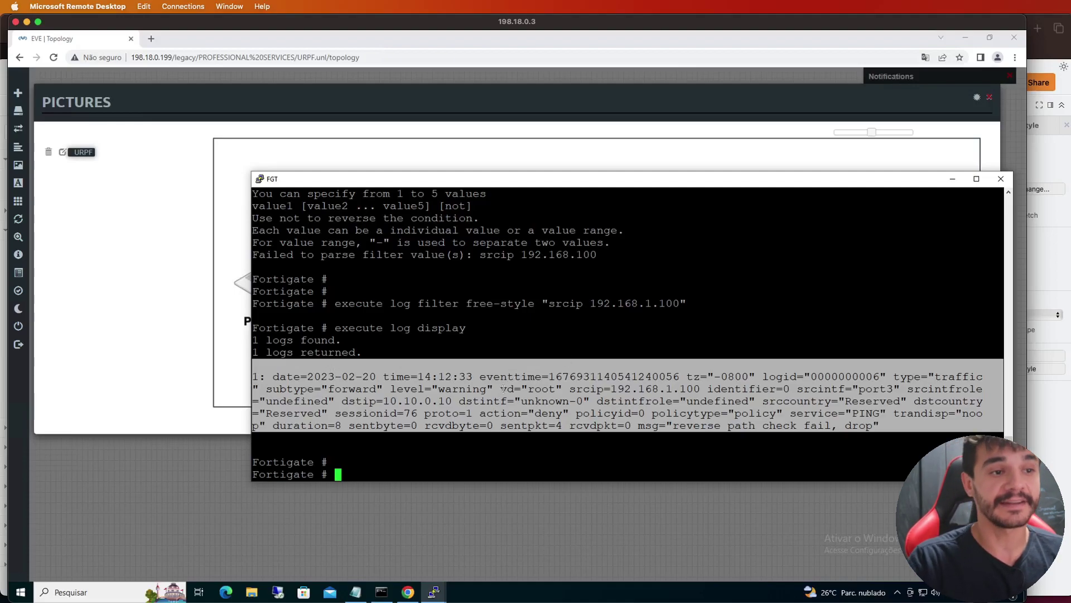
click(513, 430)
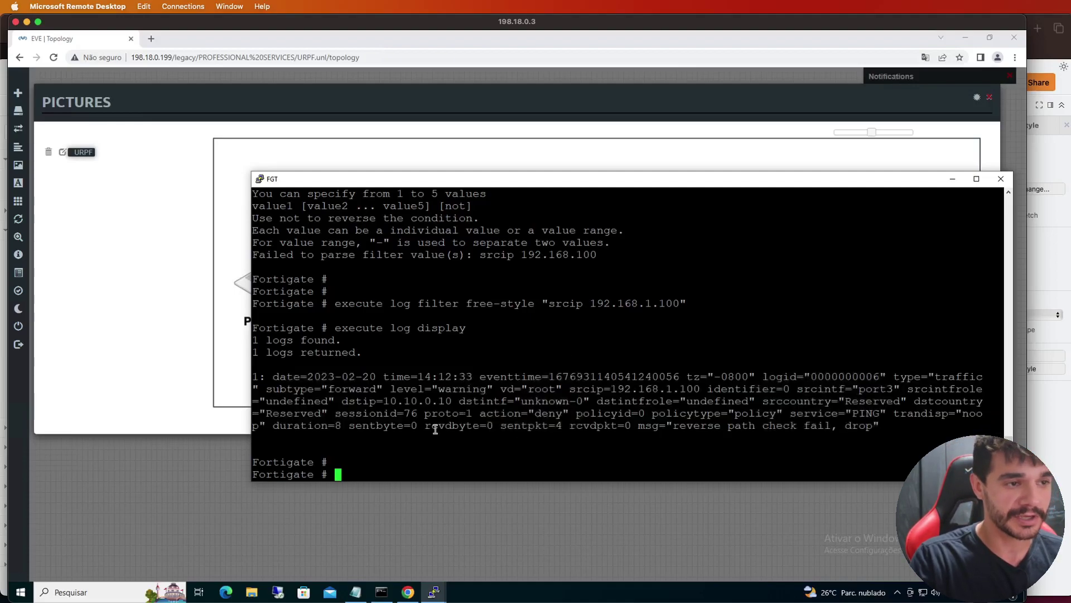
Run get router info routing-table all and point out 192.168.1.0/24 via 172.31.0.2 on port2
text(get )
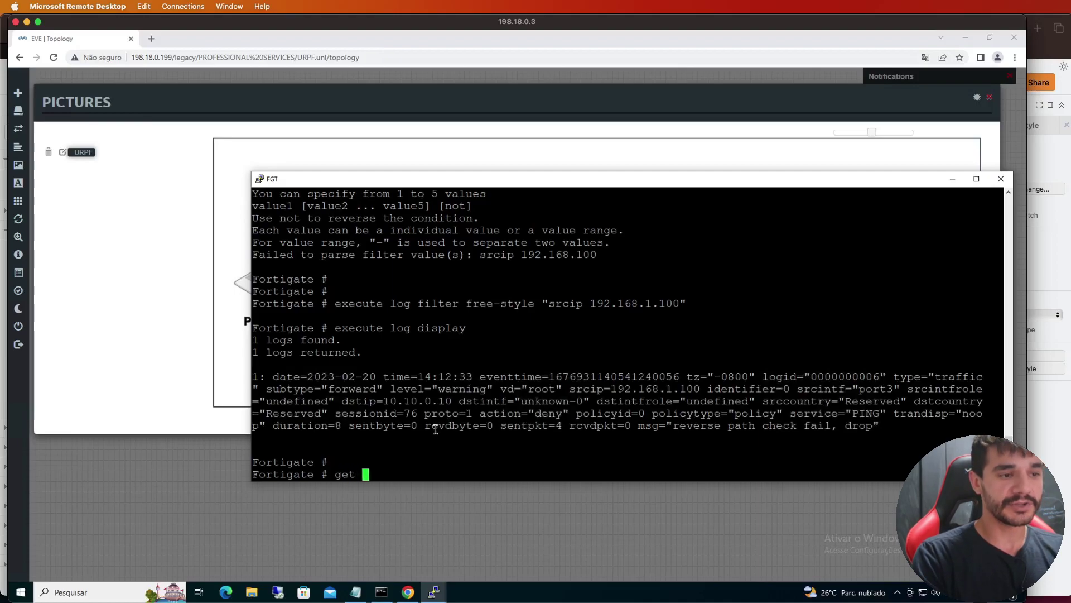
text(router in)
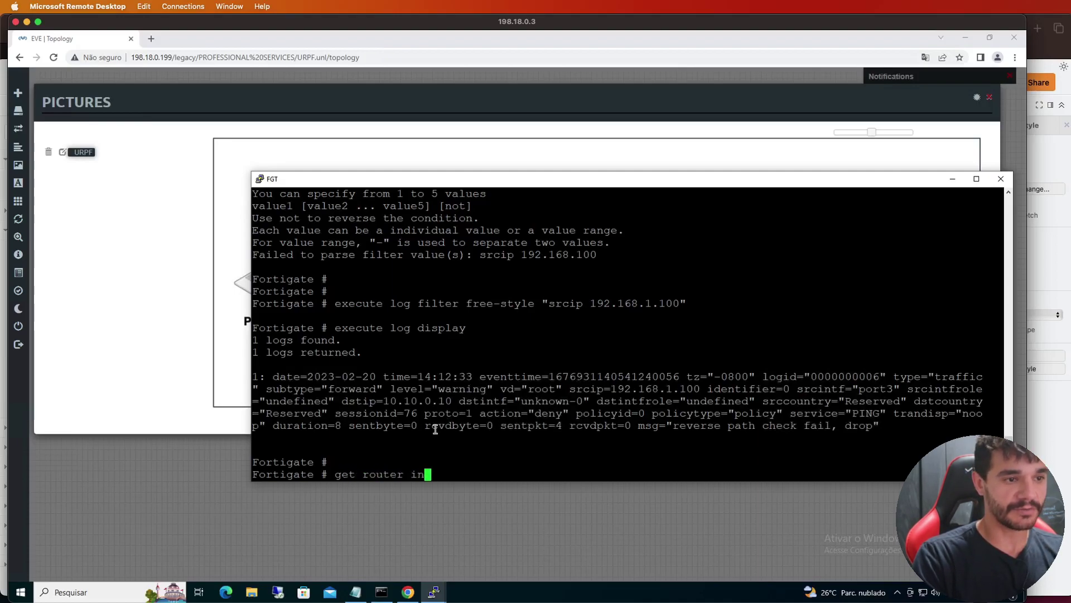
text(fo routing-table all)
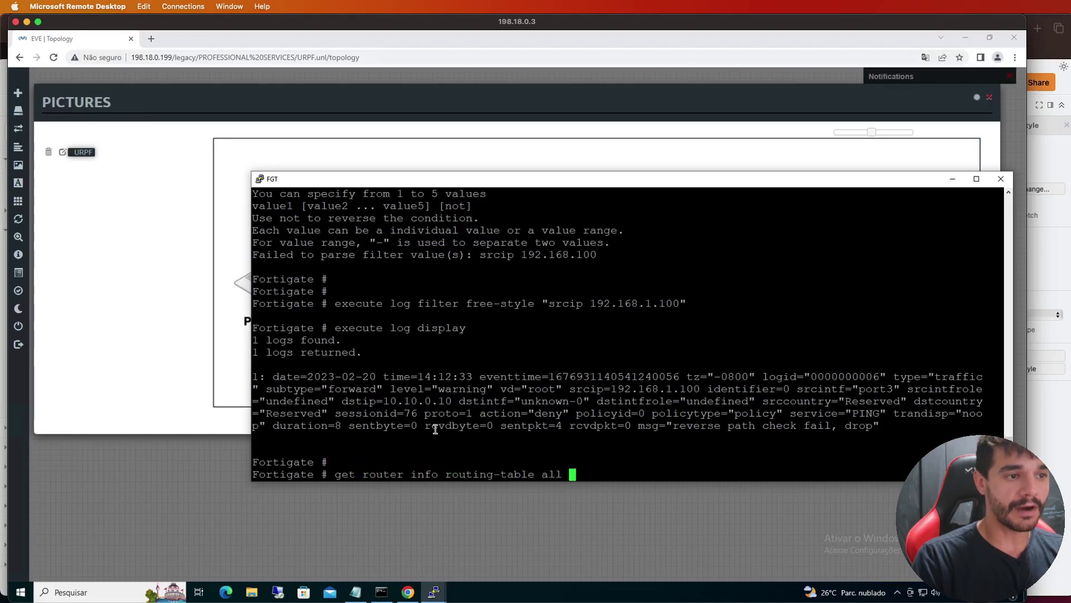
key(Return)
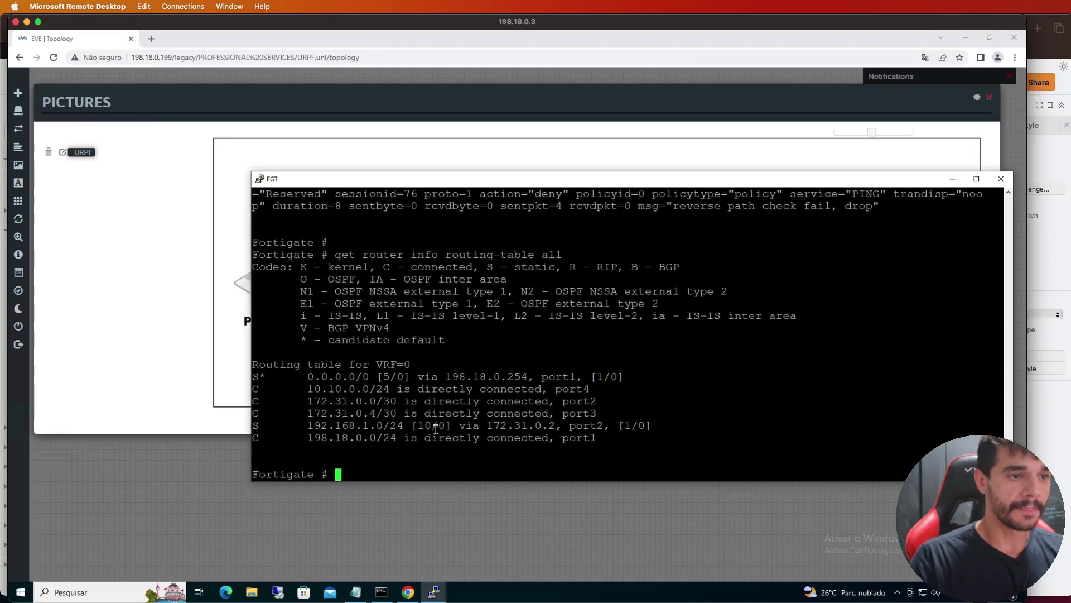
double_click(276, 252)
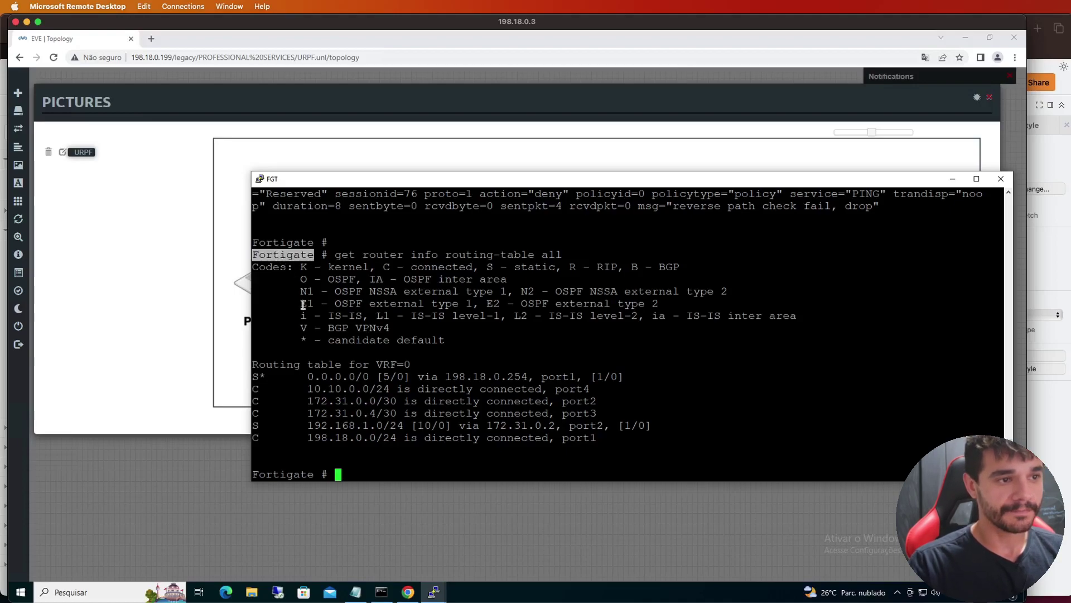
double_click(362, 425)
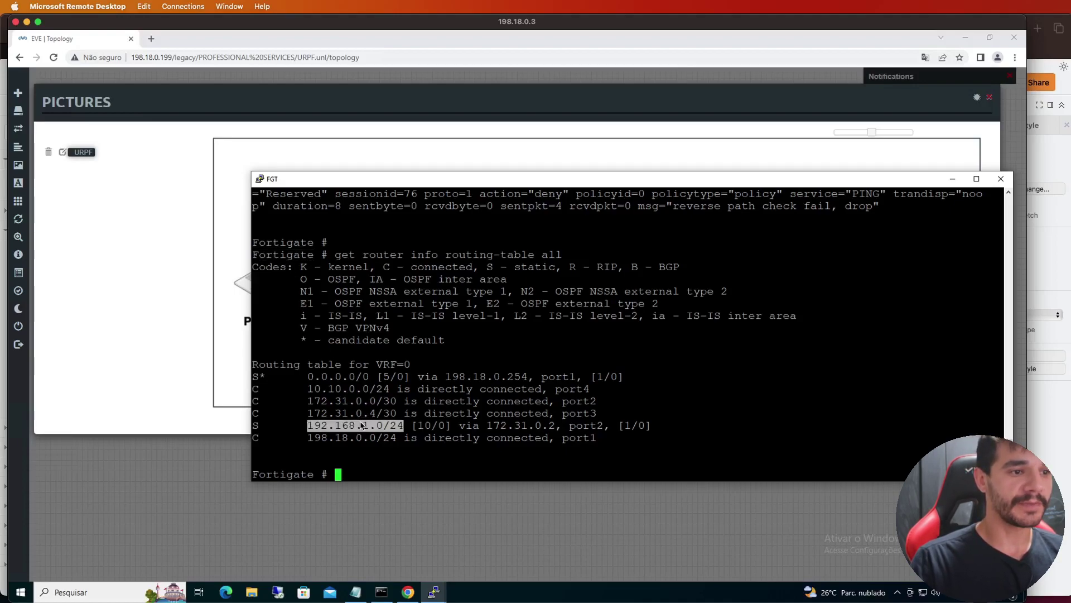
double_click(592, 425)
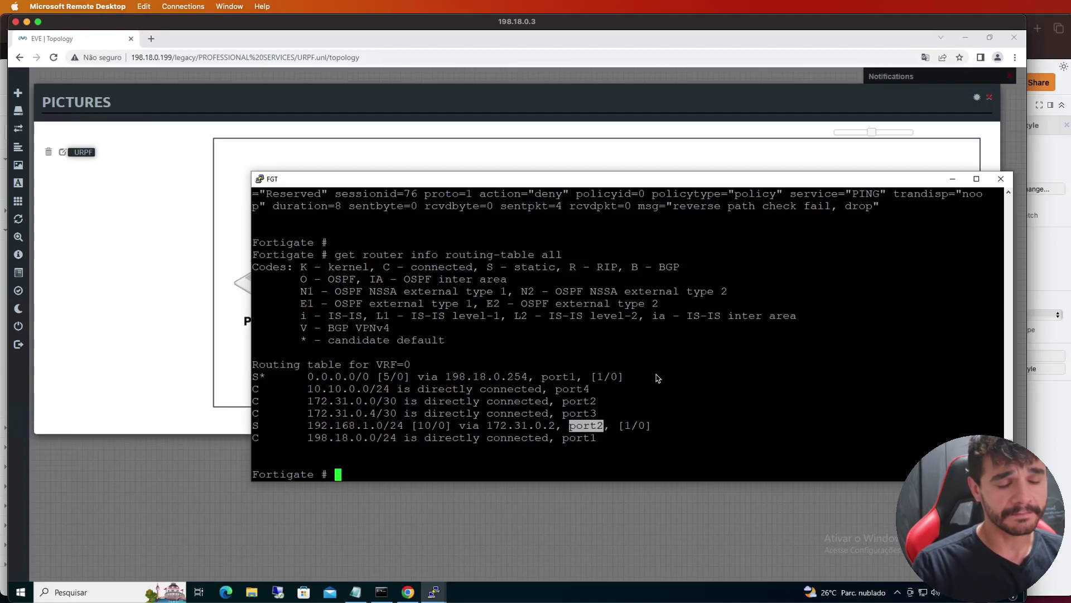
scroll(658, 379, up, 10)
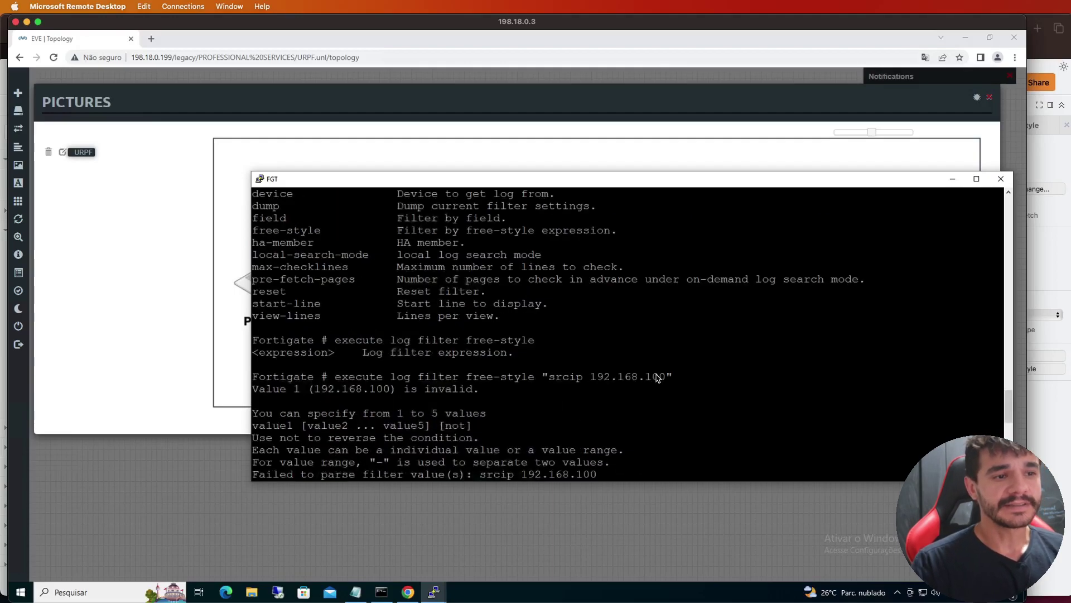
scroll(658, 378, down, 5)
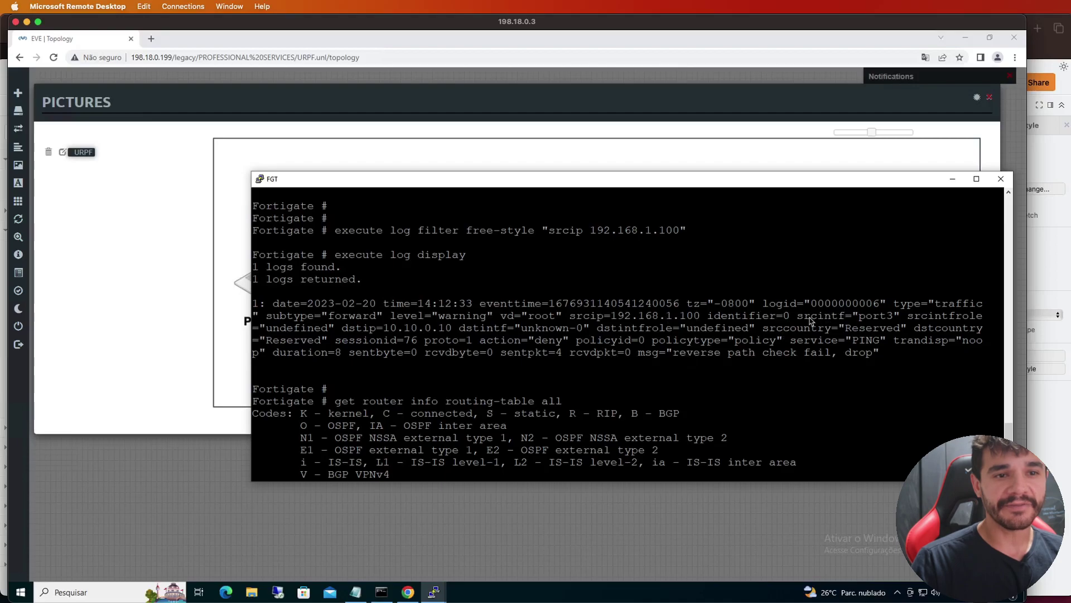
drag(798, 317, 904, 317)
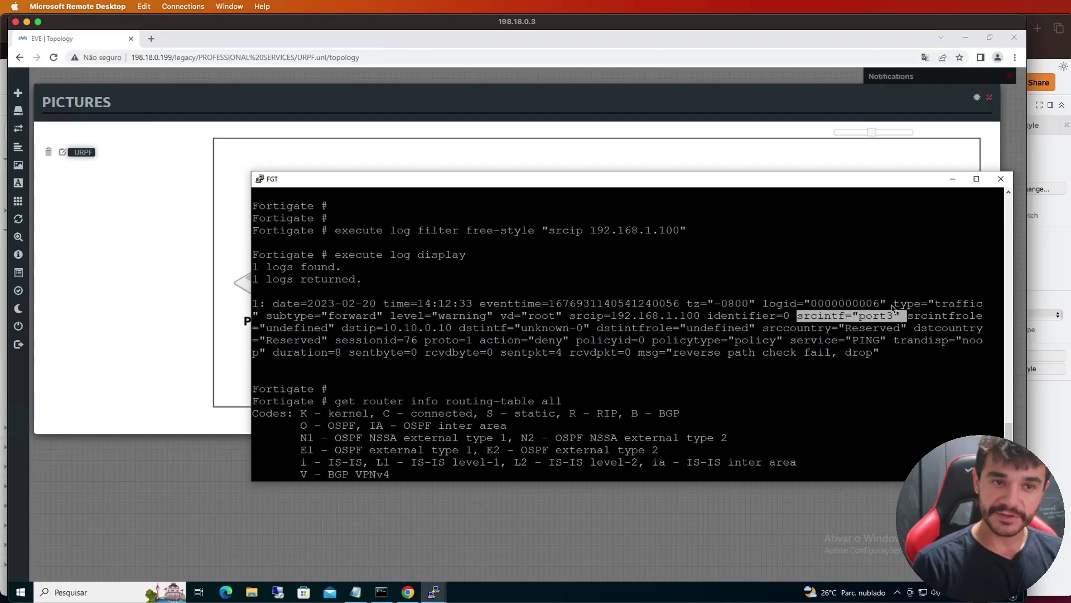
click(128, 334)
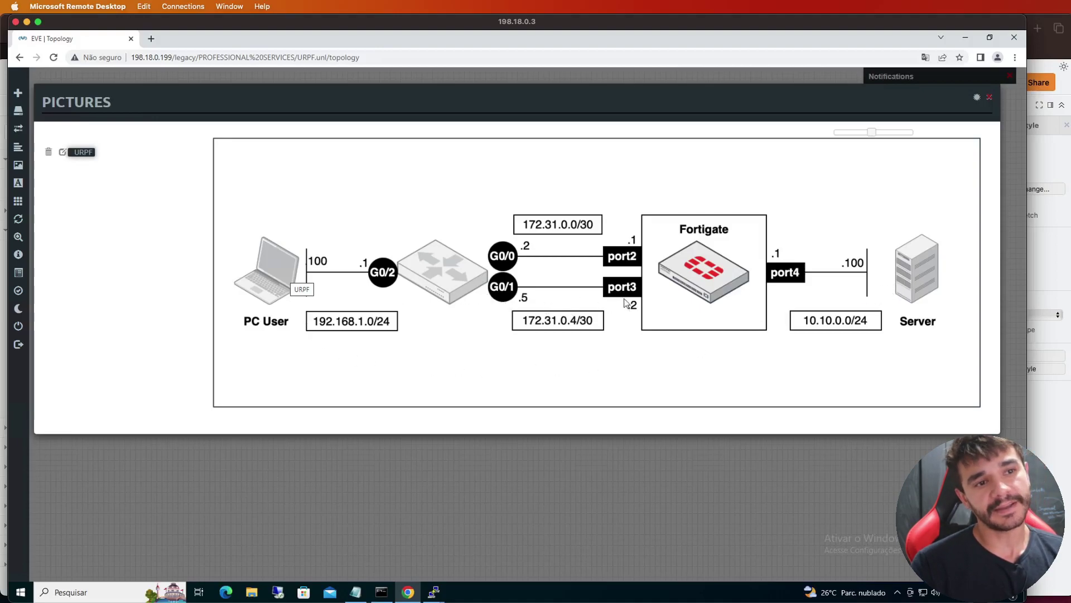
click(437, 591)
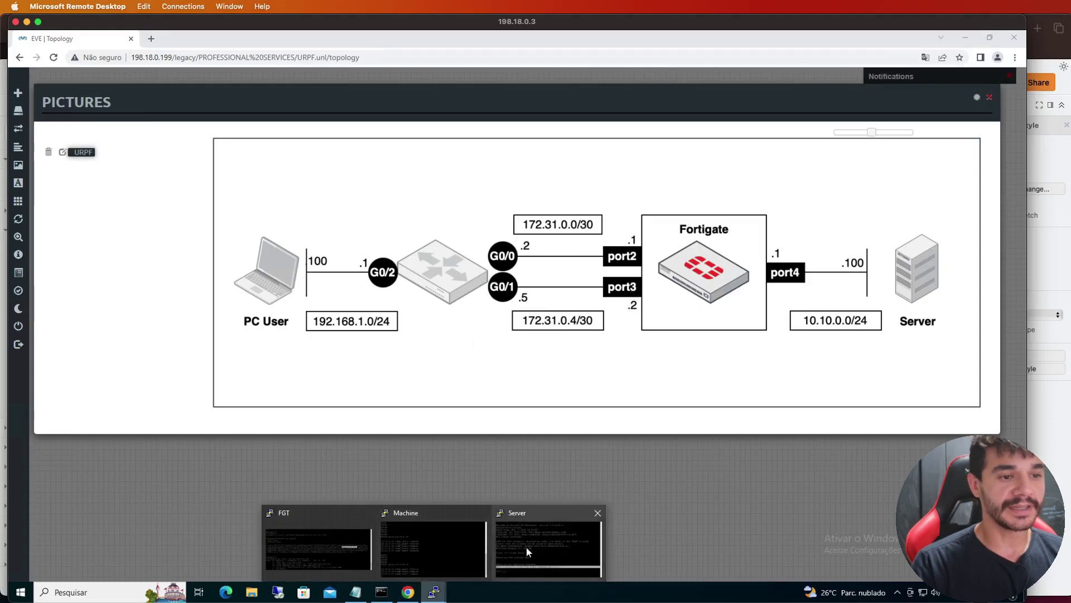
click(350, 530)
click(655, 357)
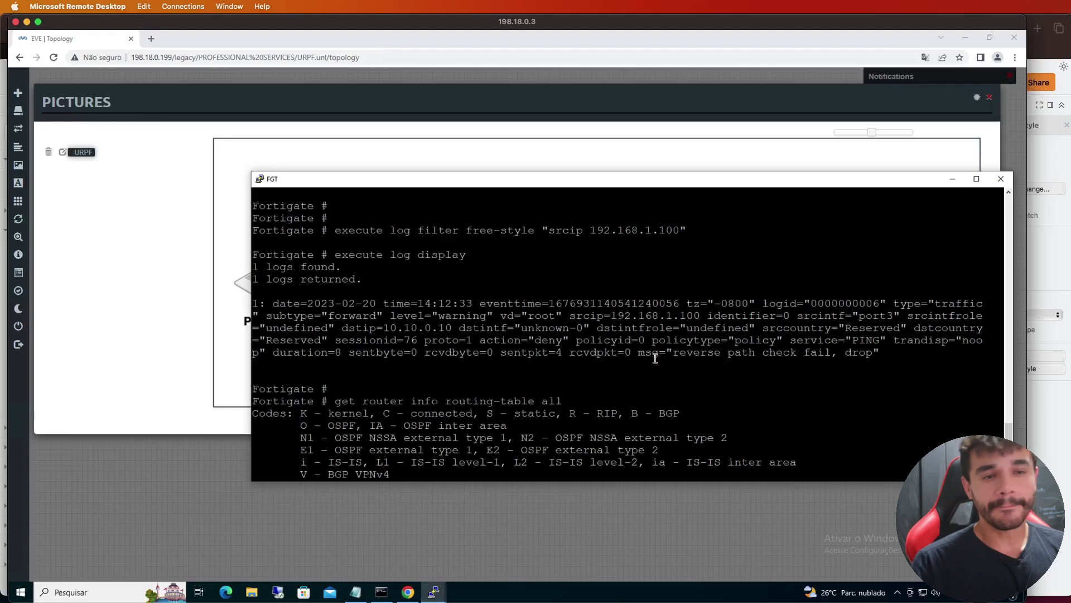
click(153, 344)
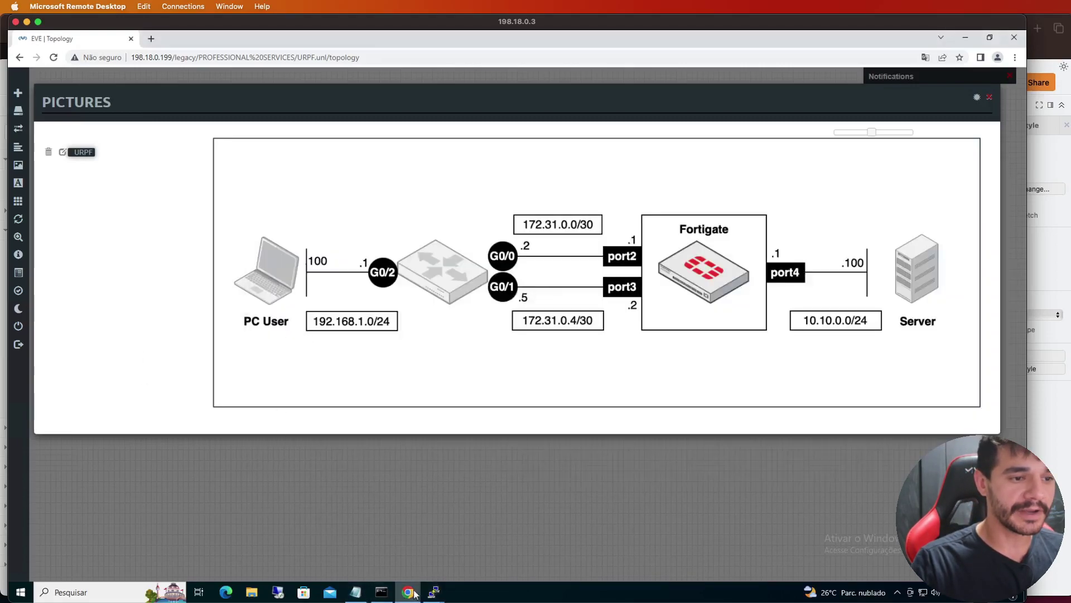
mouse_move(434, 592)
click(318, 544)
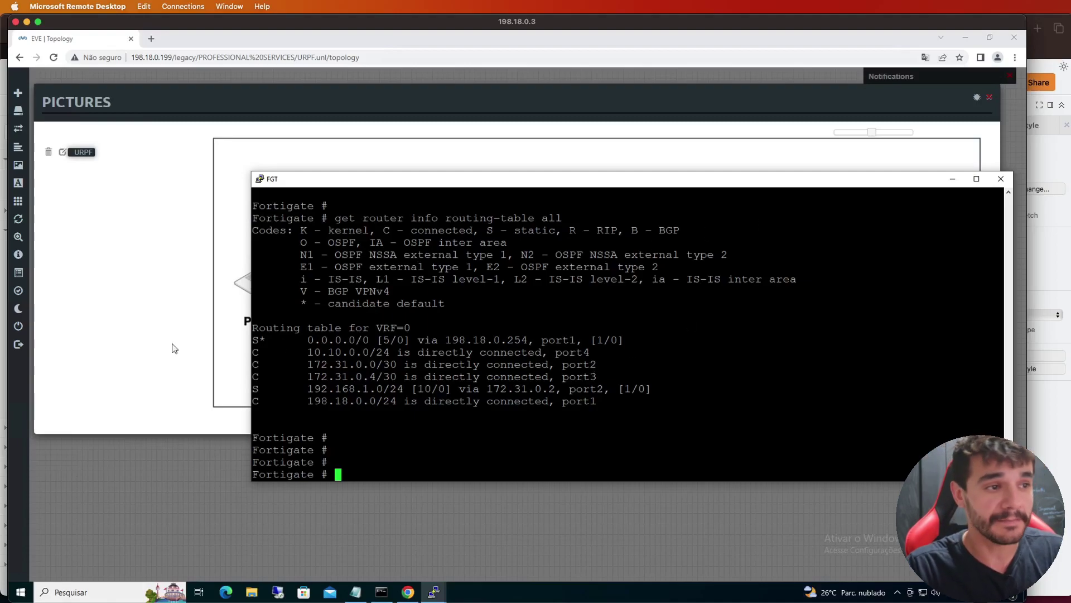
click(155, 344)
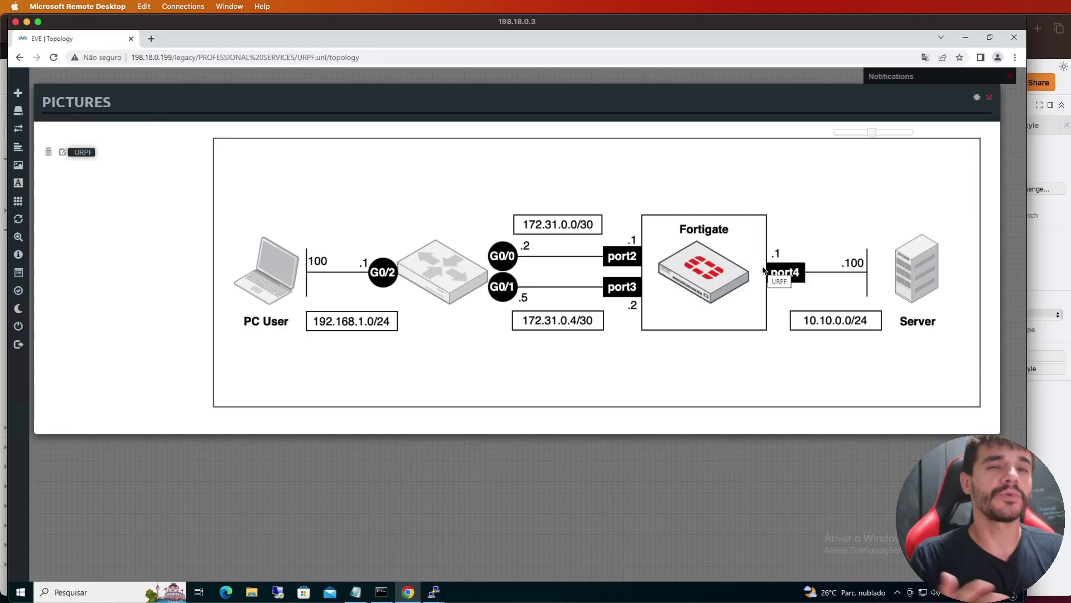
click(433, 591)
click(343, 554)
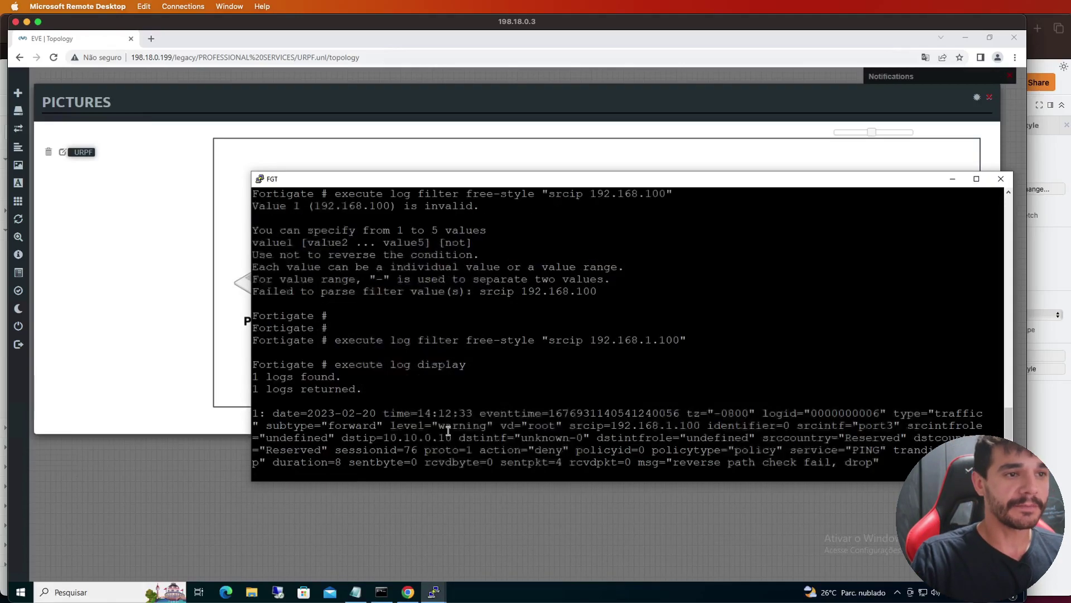
scroll(448, 430, up, 5)
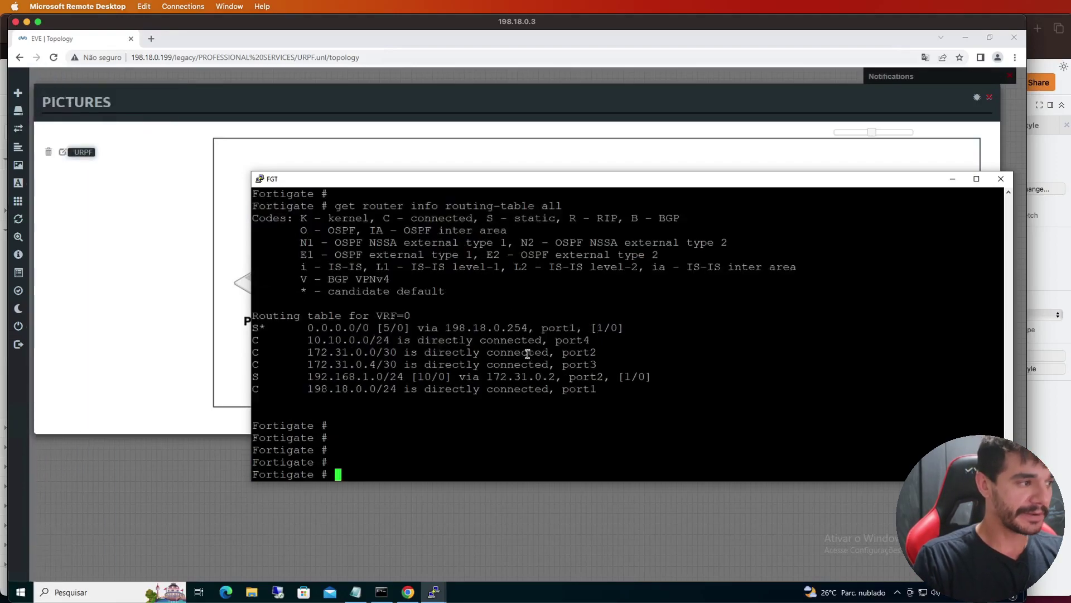
Reset the log filter and set field msg "reverse path check fail, drop"
text(execute log filter )
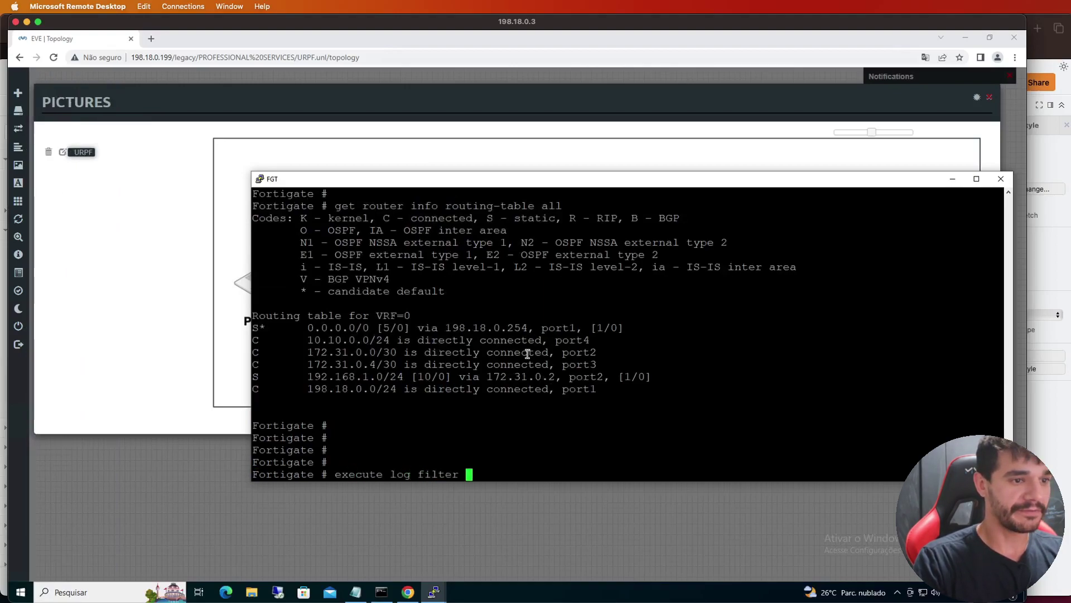
text(reset)
key(Return)
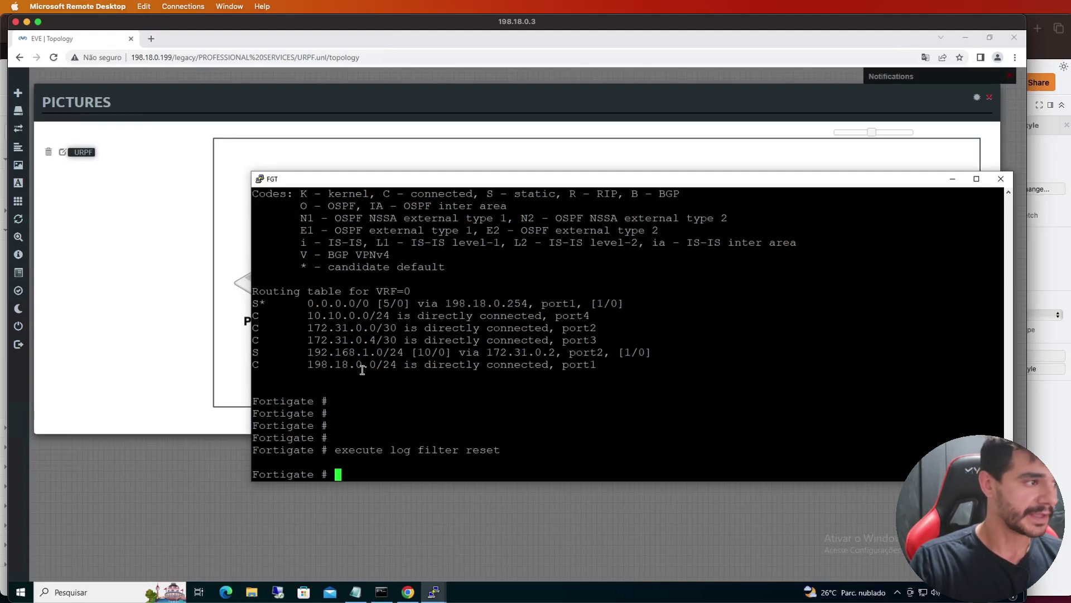
text(execute log filter )
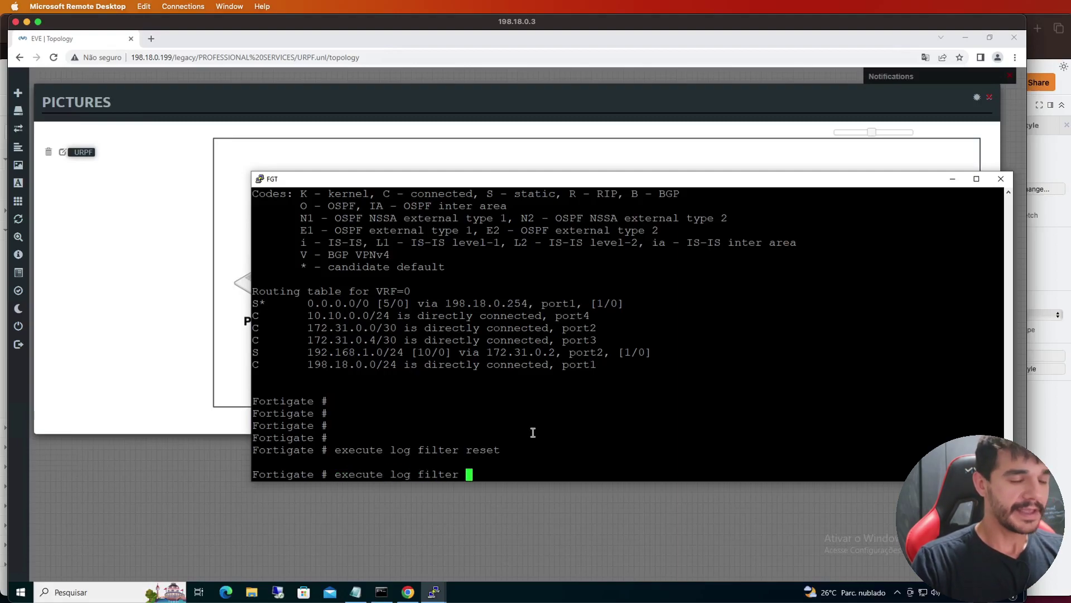
text(?)
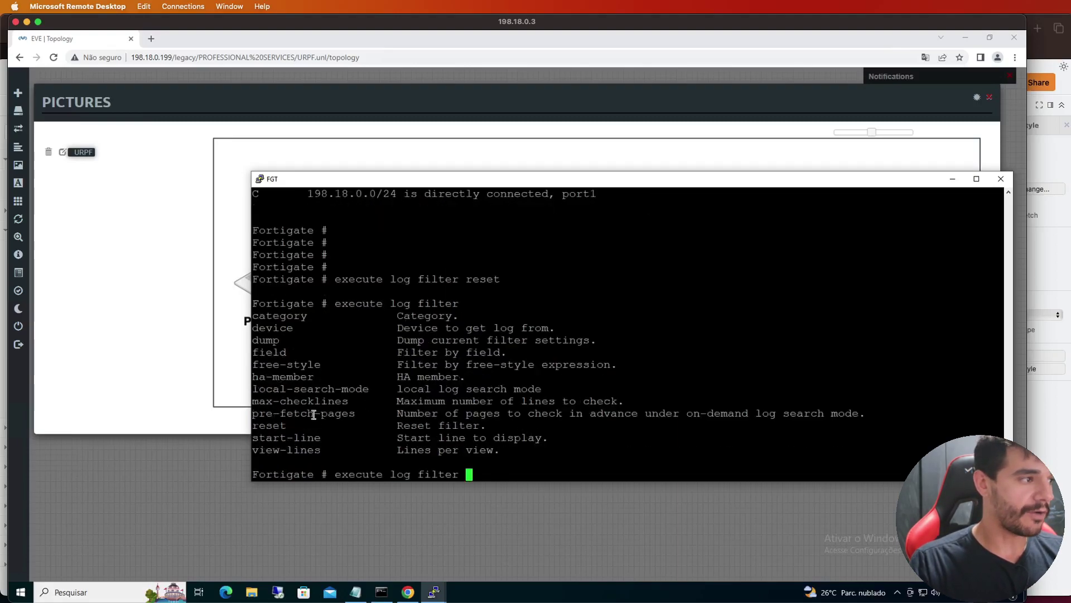
double_click(278, 352)
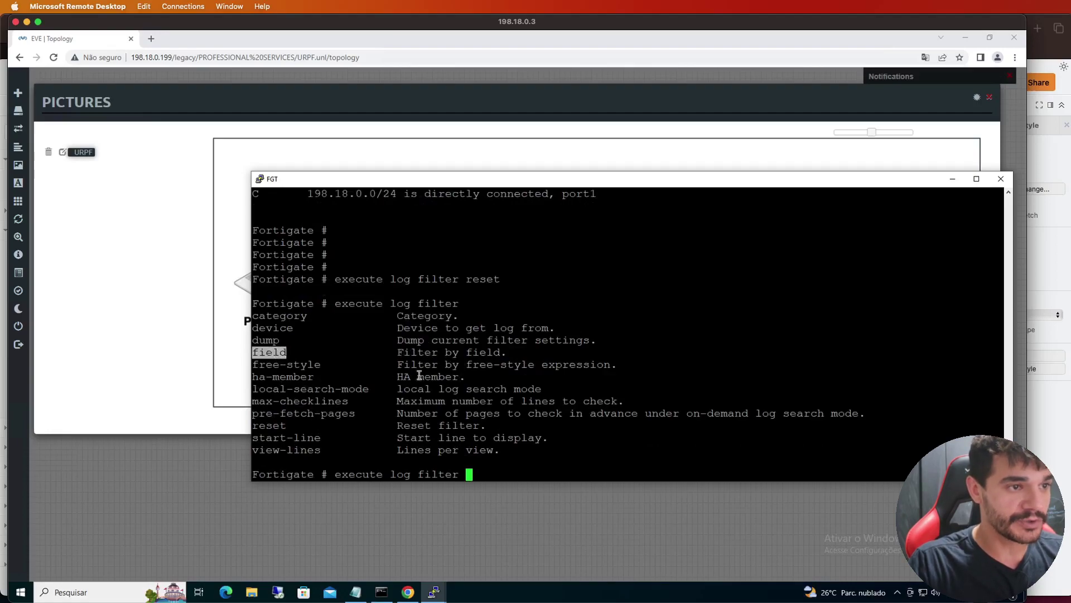
right_click(457, 375)
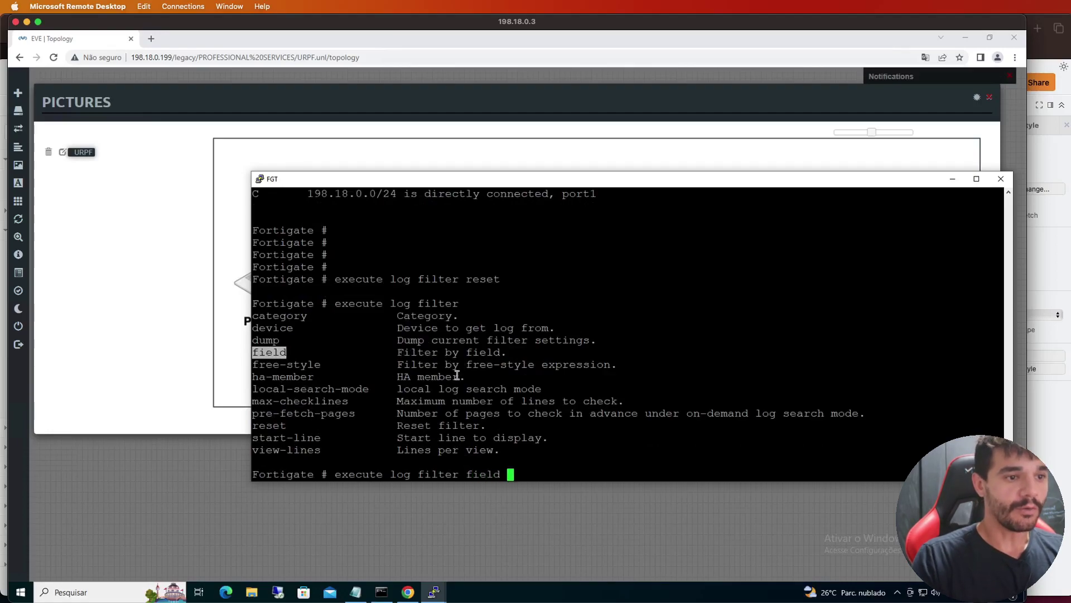
scroll(465, 357, up, 8)
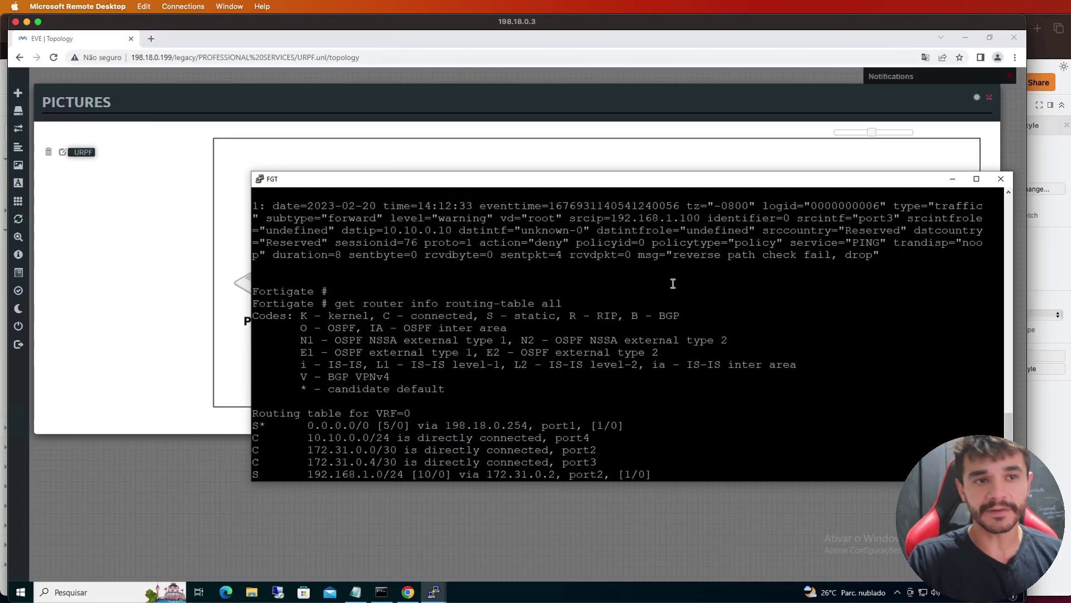
double_click(647, 255)
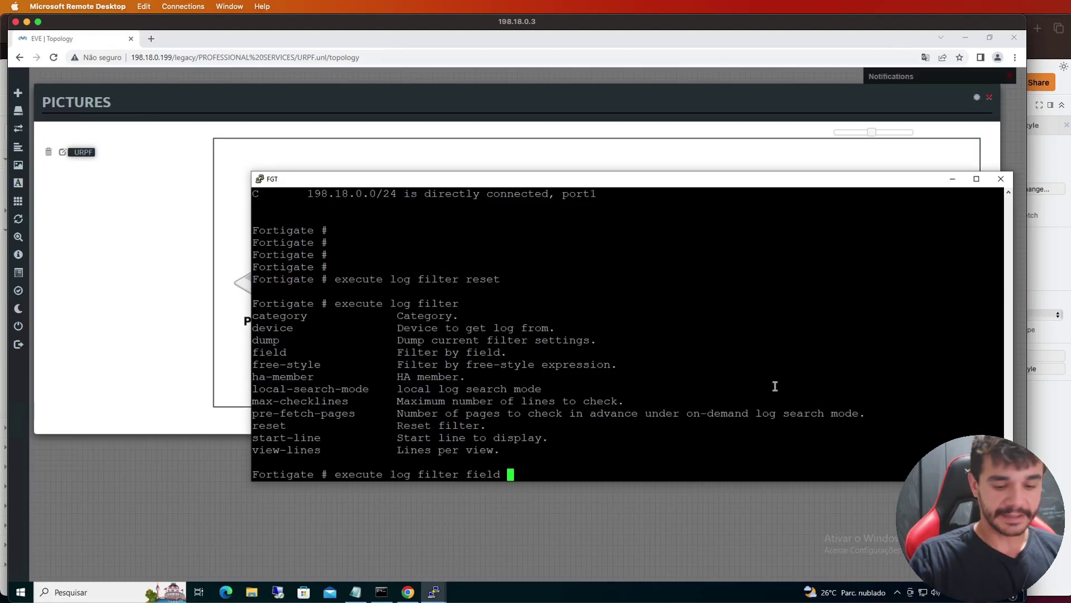
text(msg)
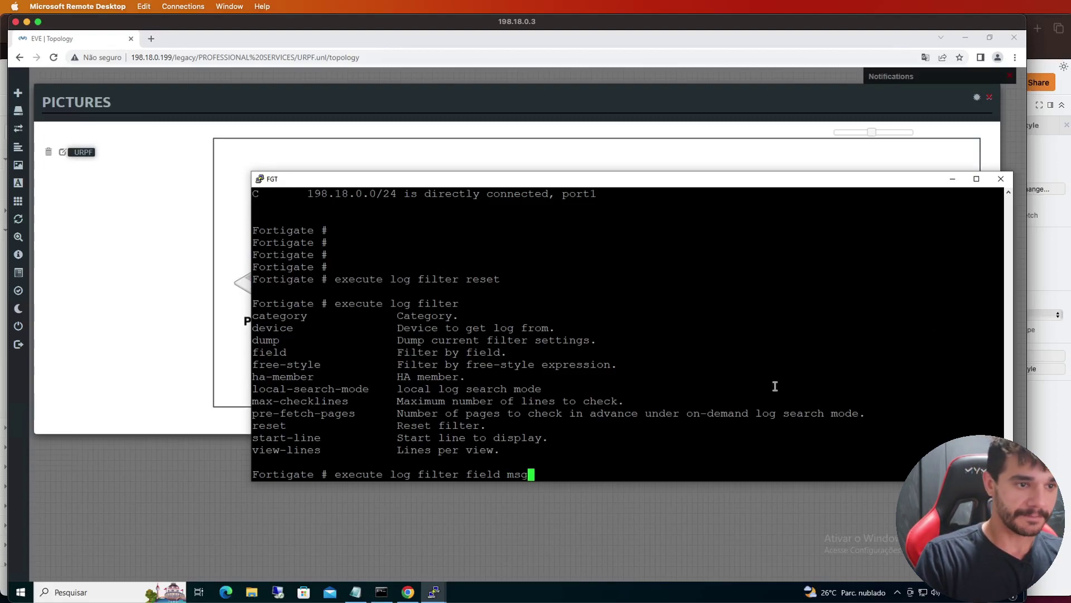
text( ")
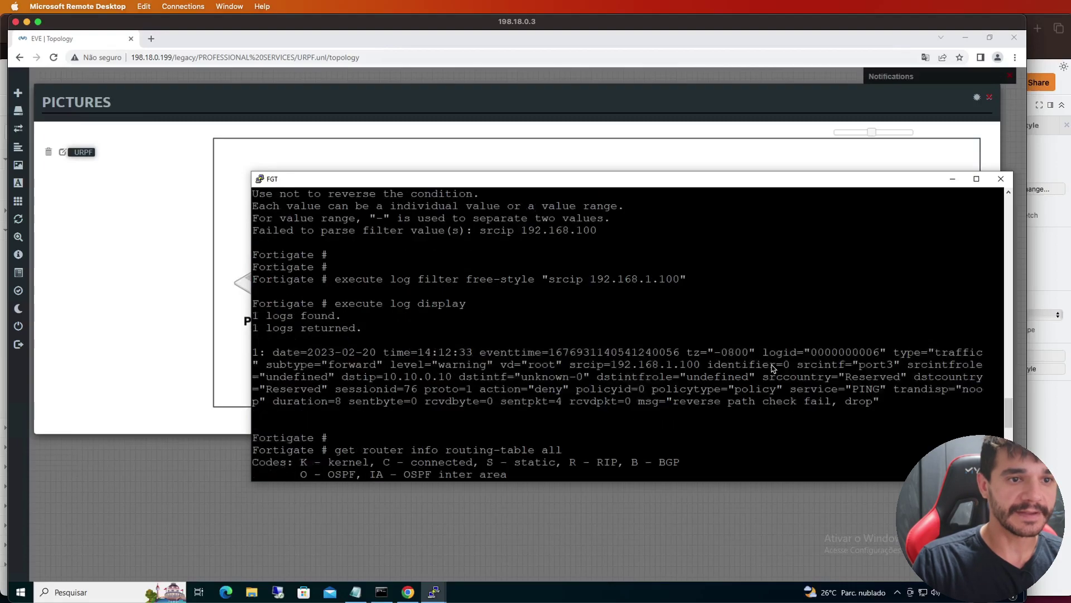
drag(672, 404, 869, 404)
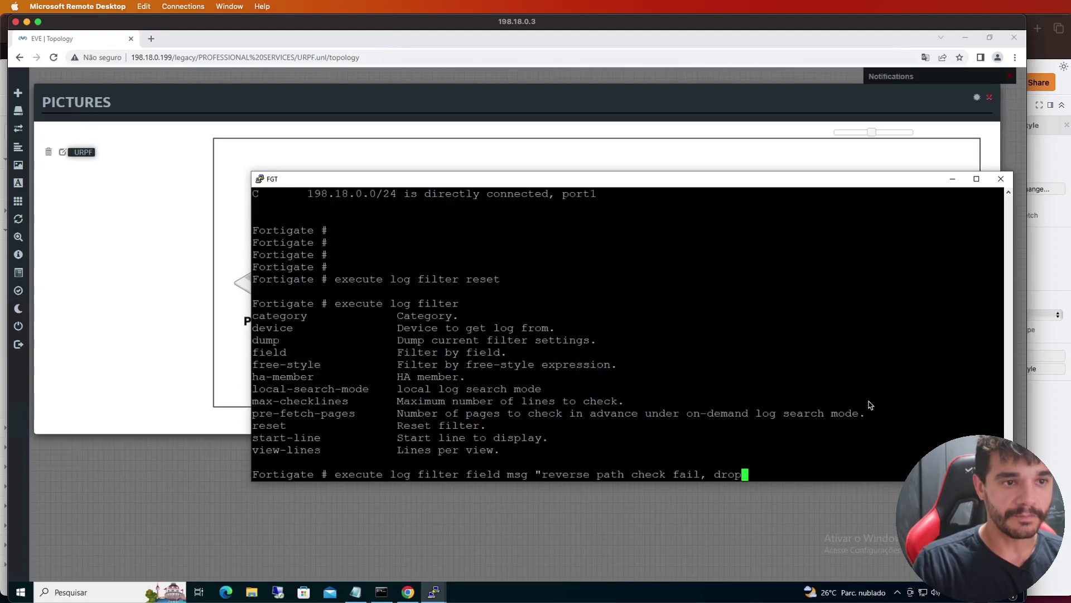
text(")
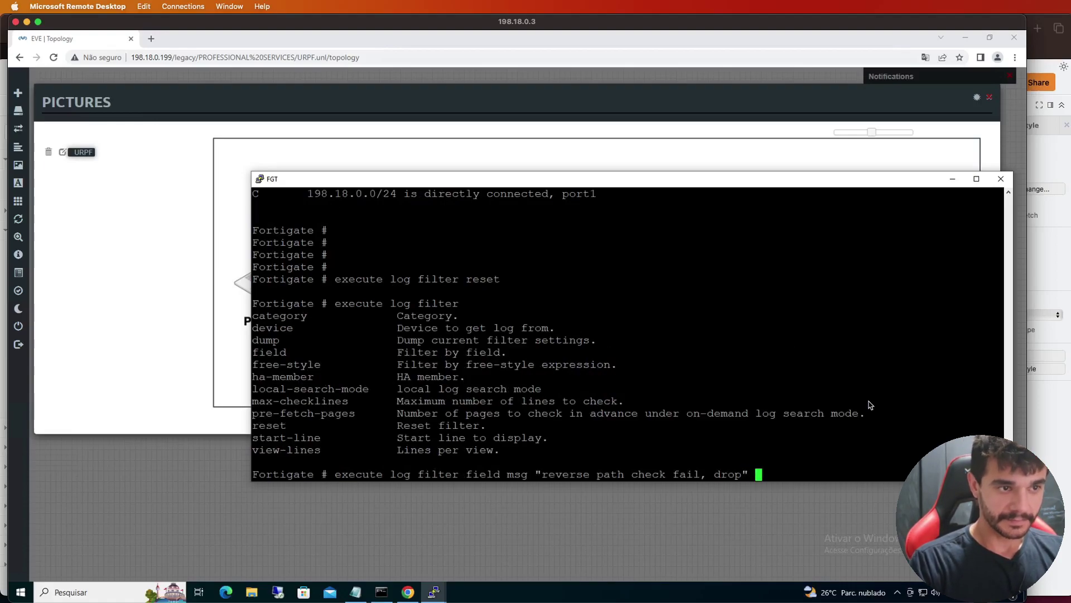
key(Return)
Run execute log display, returning one denied PING arriving on port3
text(execute log filter)
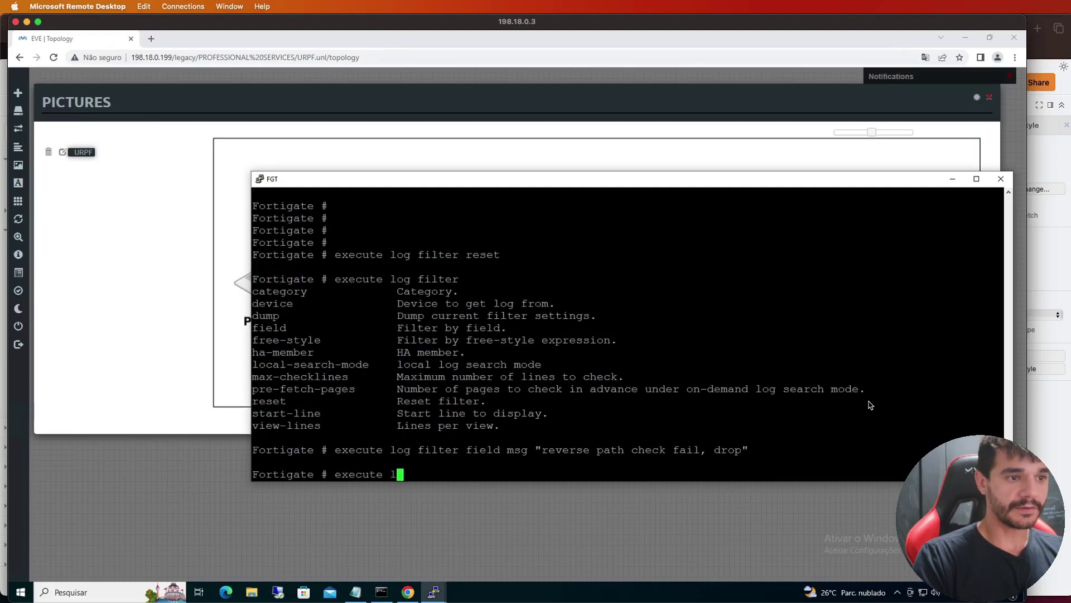
key(BackSpace)
key(BackSpace)
key(BackSpace)
key(BackSpace)
key(BackSpace)
key(BackSpace)
key(BackSpace)
text(display)
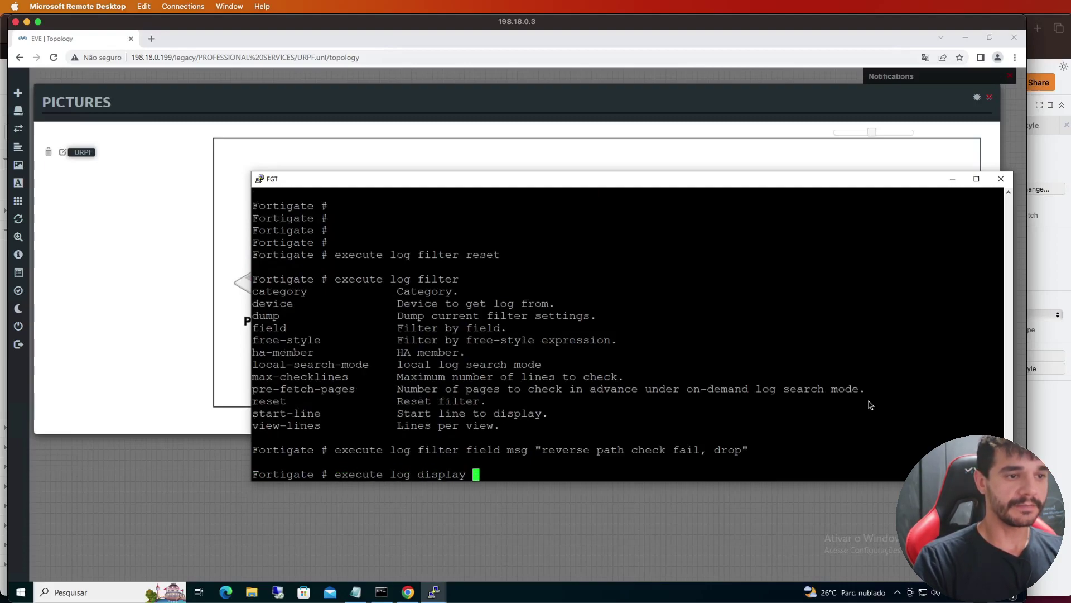
key(Return)
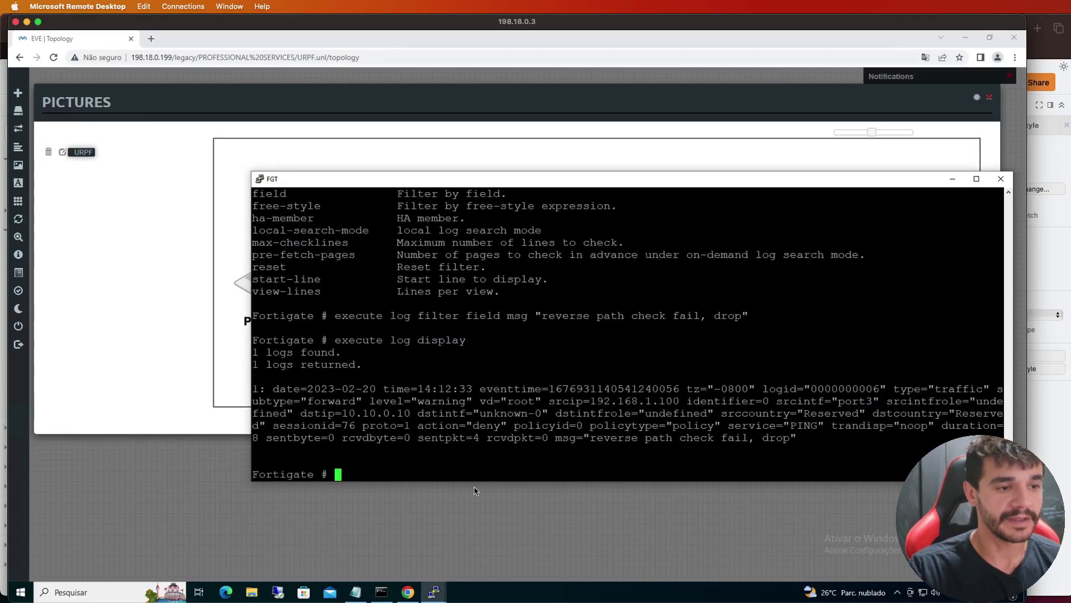
Re-run the ping to 10.10.0.10 from the Machine console, then return to the FortiGate
click(434, 593)
click(408, 550)
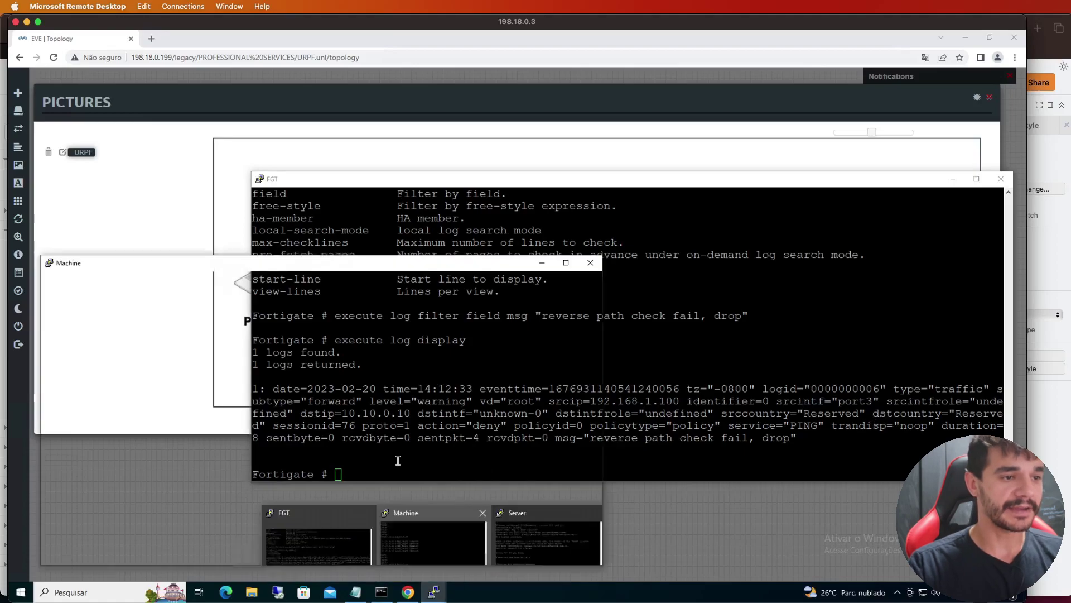
key(Up)
key(Return)
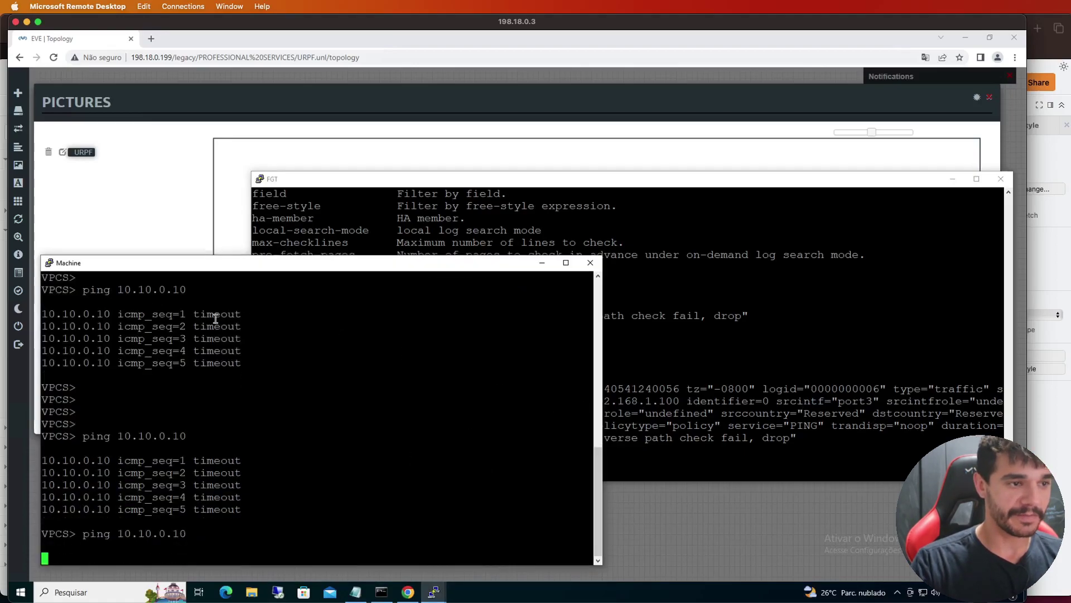
click(542, 262)
Rerun execute log display on the FortiGate, now showing two reverse path check fail drops
key(Return)
key(Return)
key(Return)
key(Return)
key(Return)
key(Return)
key(Return)
key(Return)
key(Return)
key(Return)
key(Return)
key(Return)
key(Return)
key(Return)
key(Return)
key(Return)
key(Return)
key(Return)
key(Return)
key(Return)
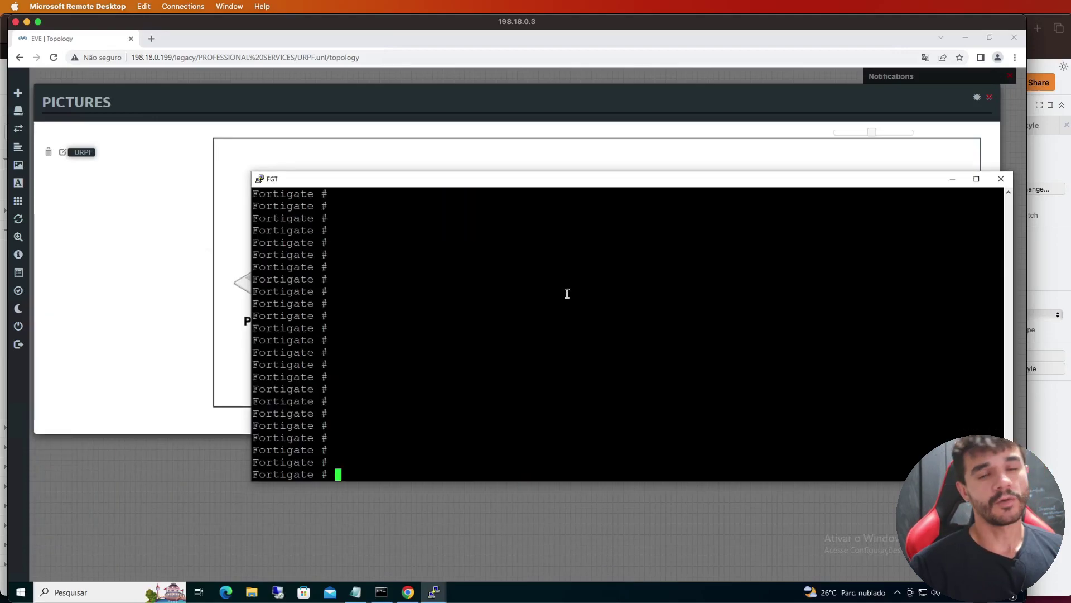
key(Up)
key(Return)
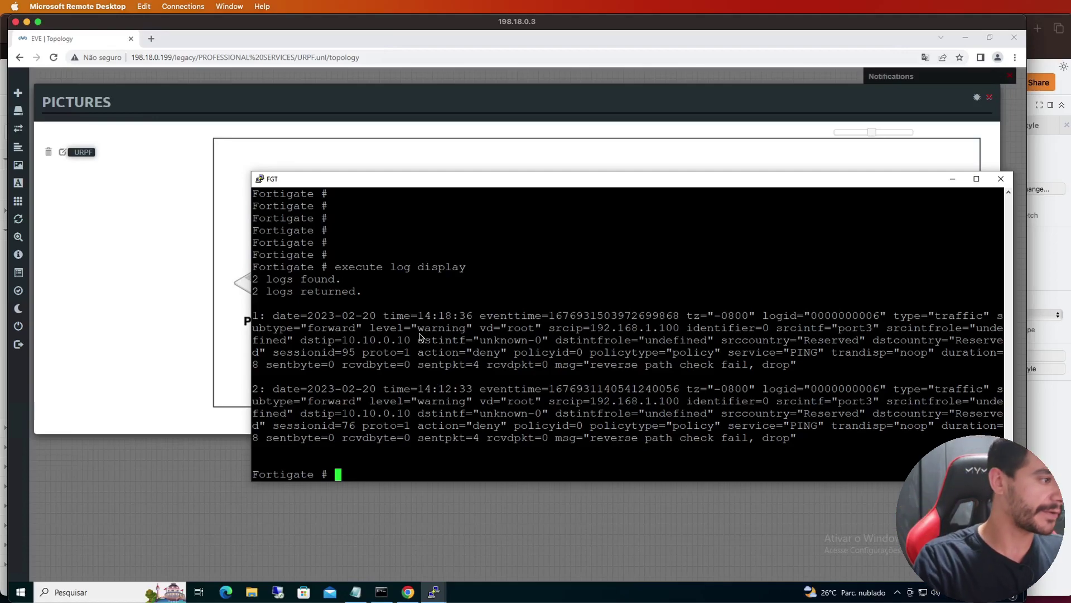
mouse_move(10, 246)
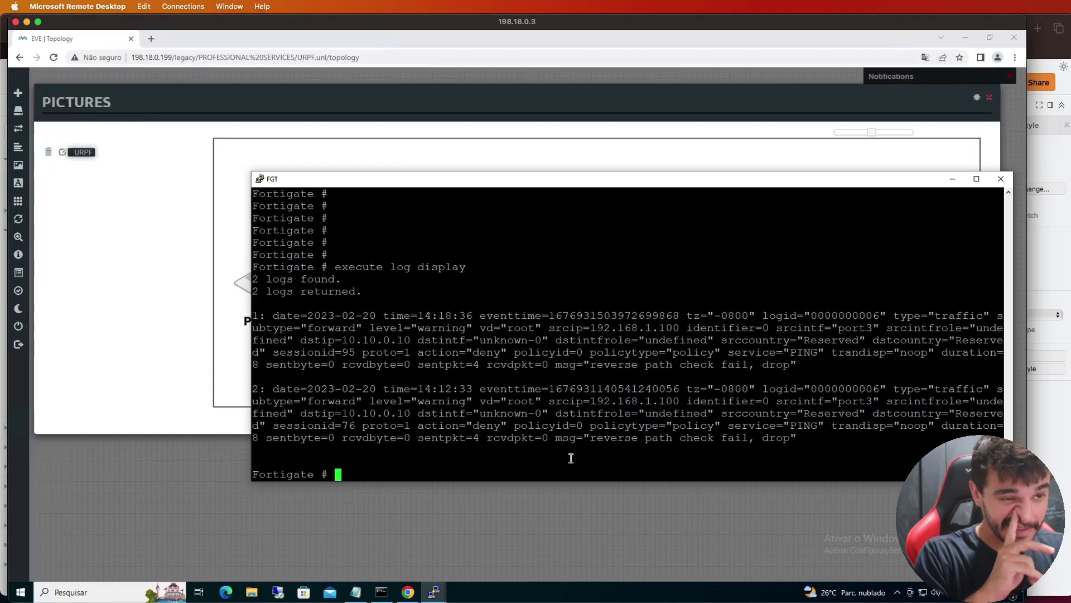
key(Return)
key(Return)
key(Return)
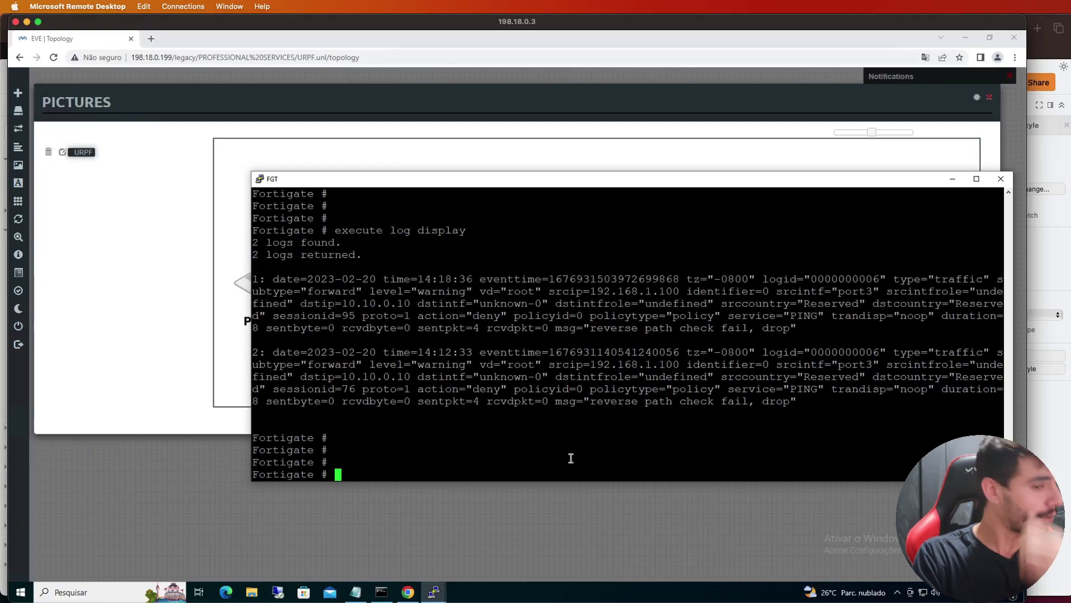
key(Return)
key(Return)
key(Return)
key(Return)
key(Return)
key(Return)
key(Return)
key(Return)
key(Return)
key(Return)
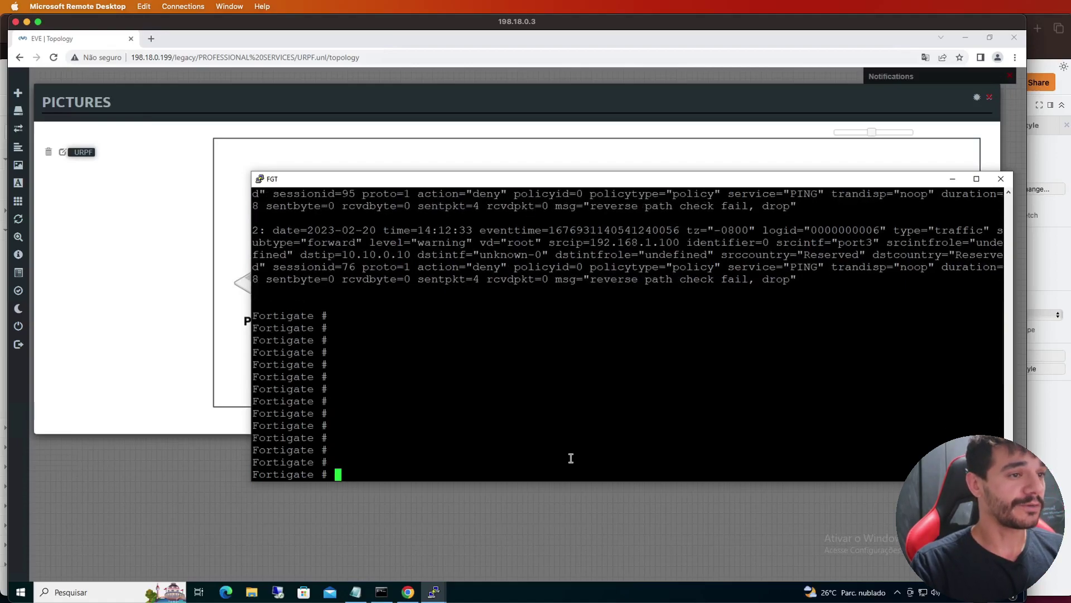
key(Return)
key(Return)
key(Return)
key(Return)
key(Return)
key(Return)
key(Return)
key(Return)
key(Return)
key(Return)
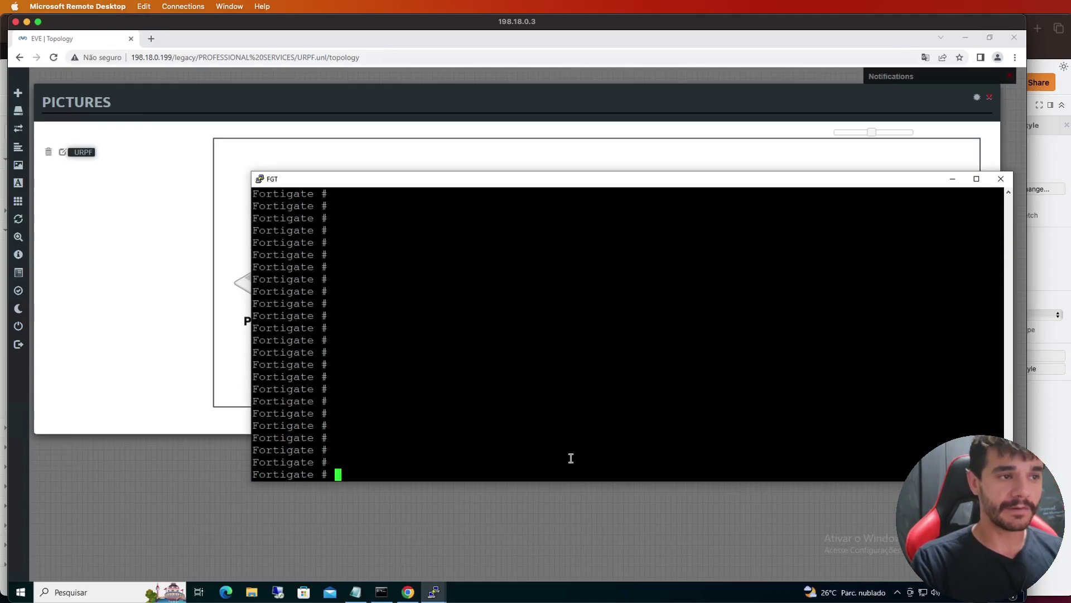
Show the full routing table, marking 192.168.1.0/24 via port2, then type the 10.10.0.10 sniffer command
text(get)
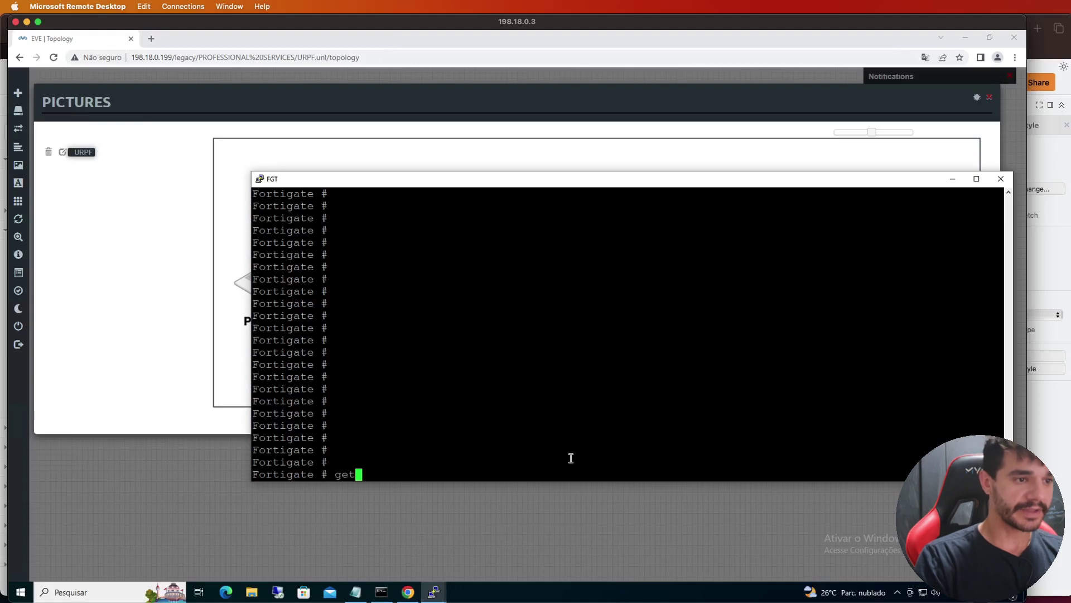
text( router info)
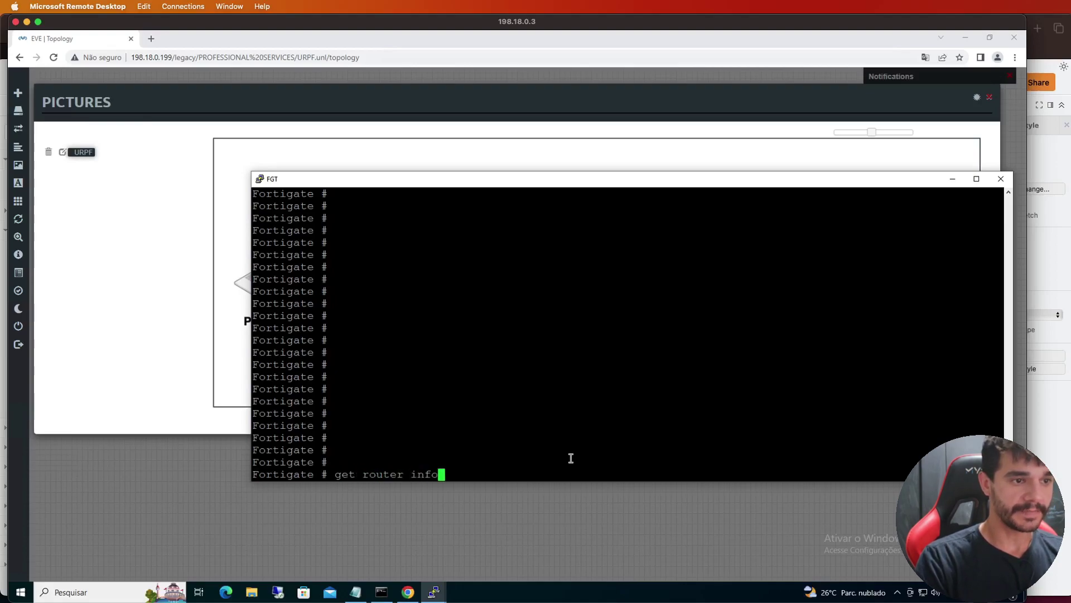
text( routing-table all)
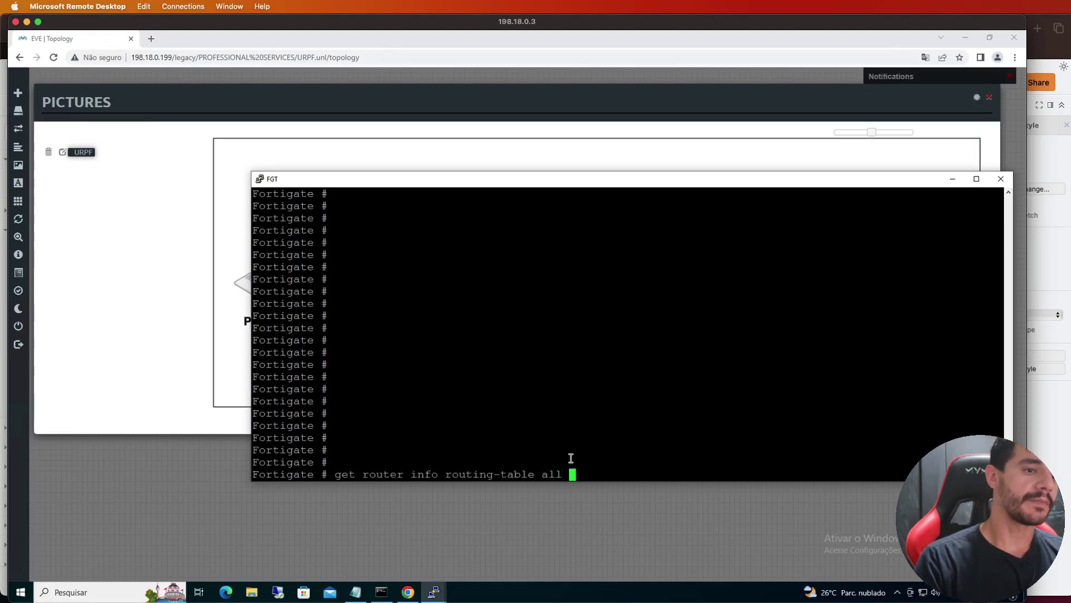
key(Return)
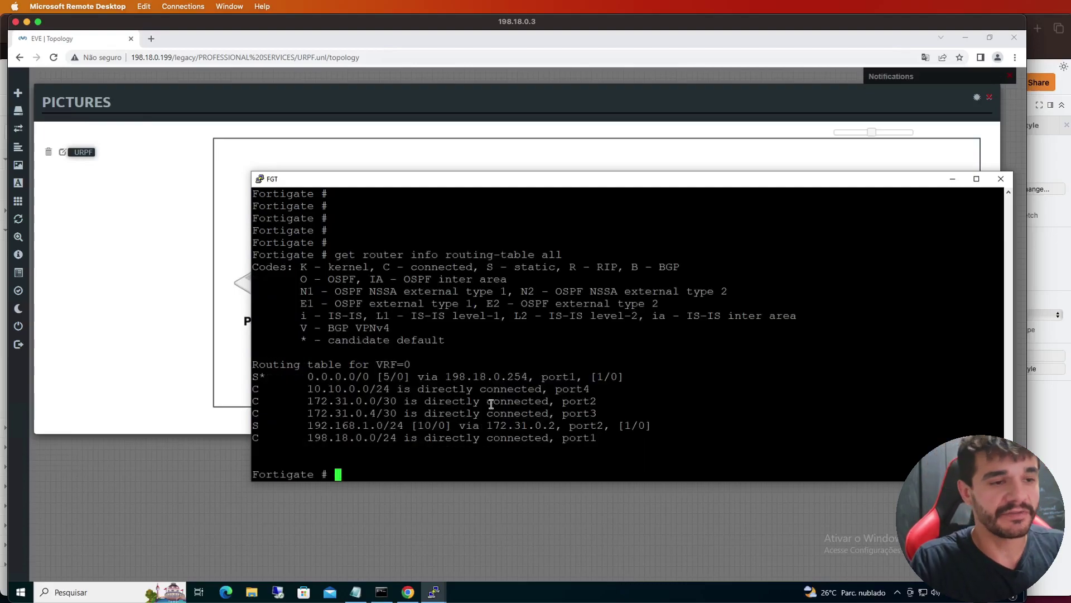
triple_click(354, 425)
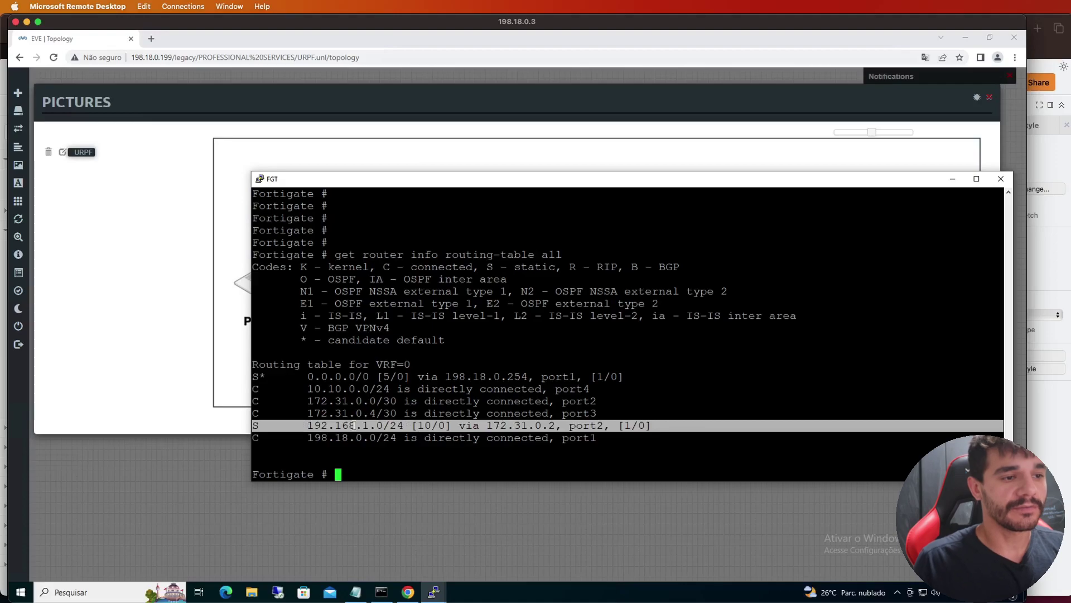
double_click(593, 426)
click(602, 427)
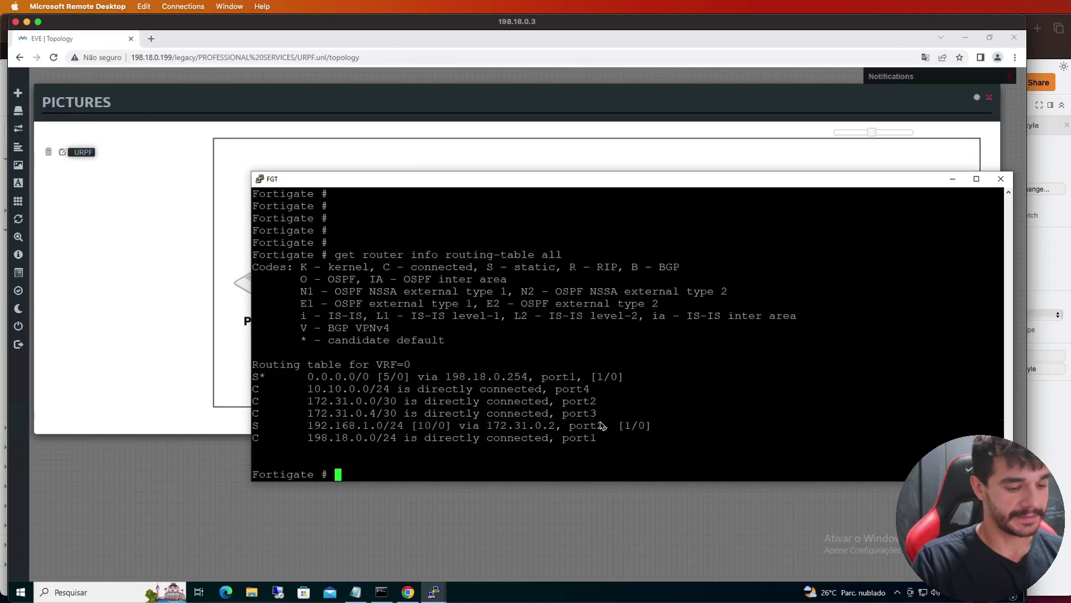
text(diagnose )
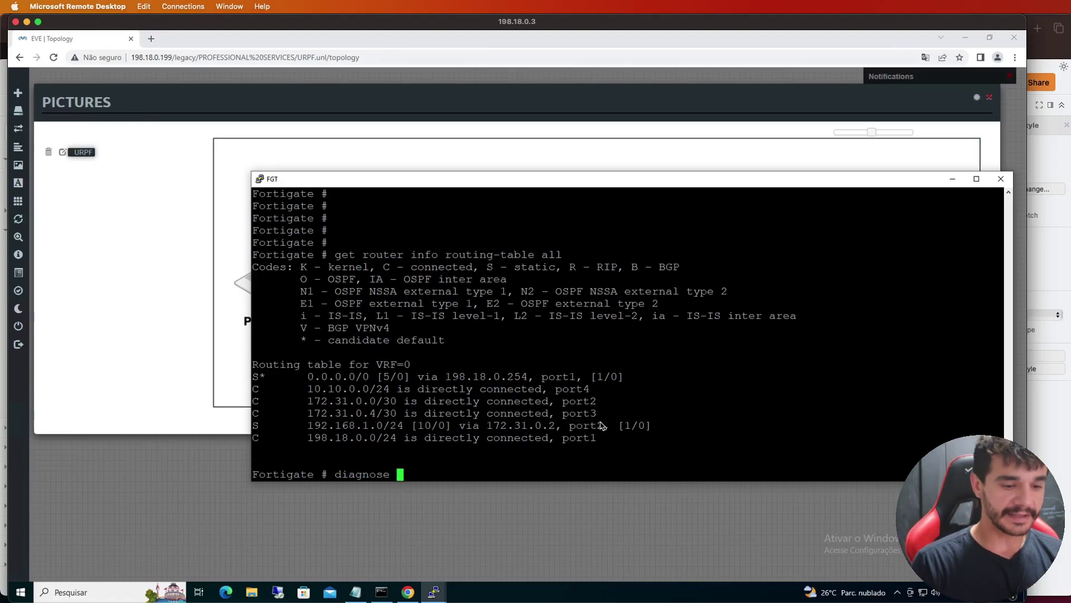
text(sniffer )
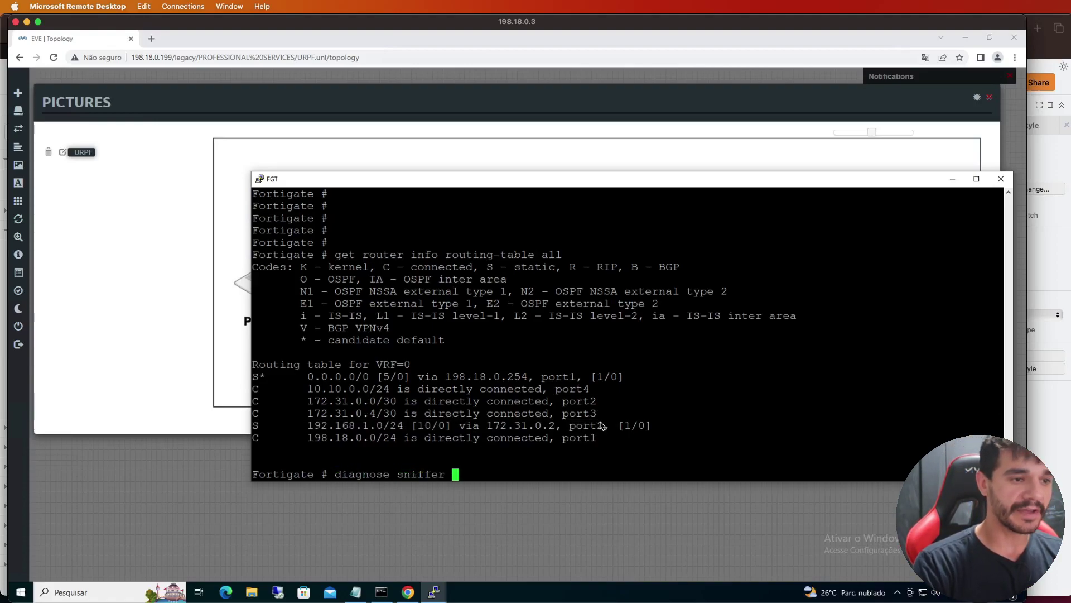
text(packet )
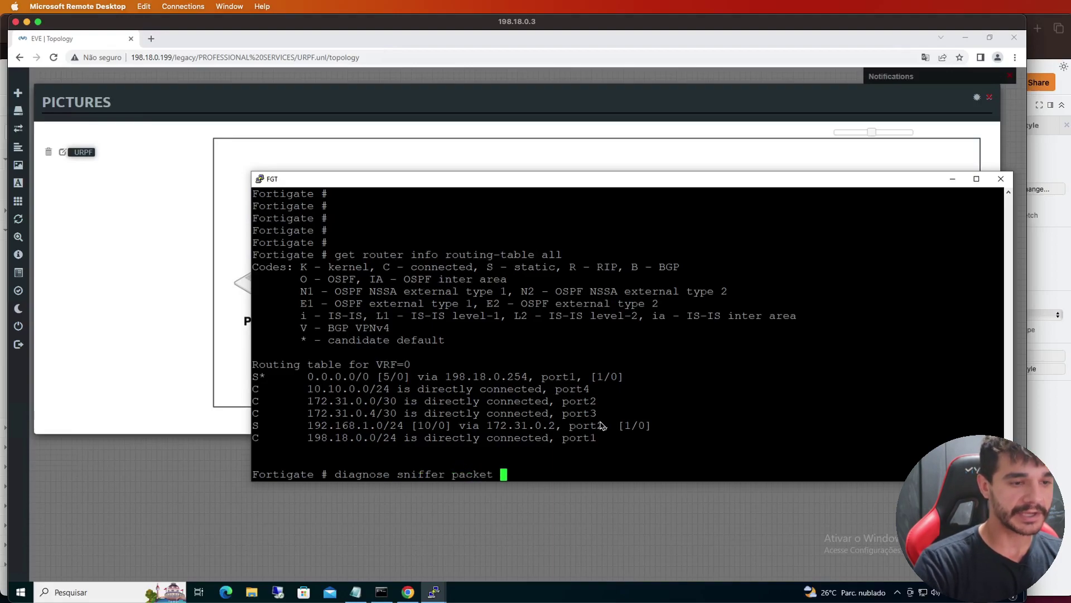
text(any 'host 10.10.0.10)
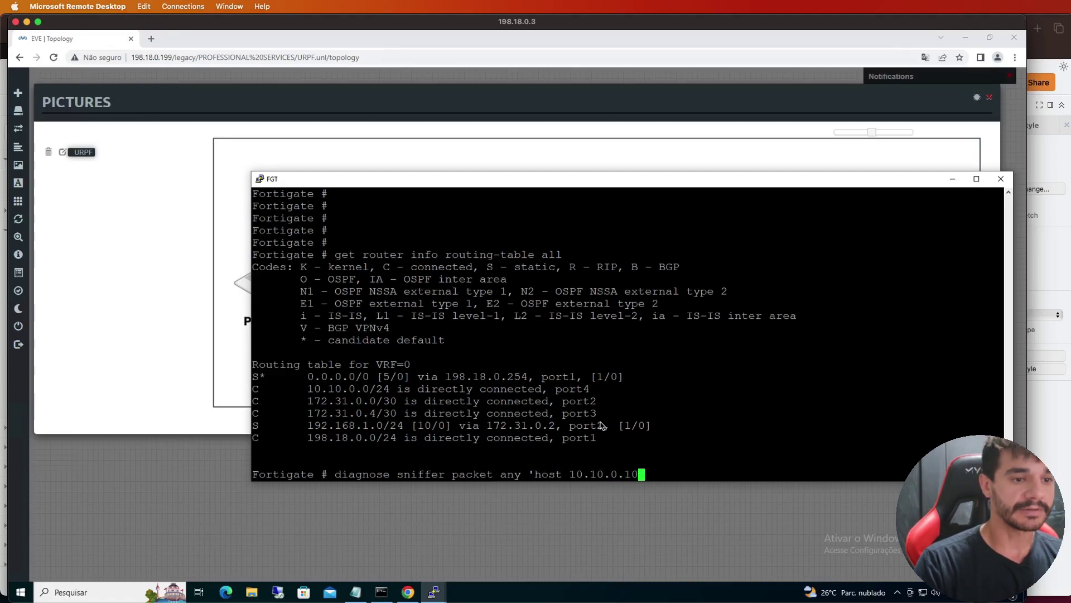
text(')
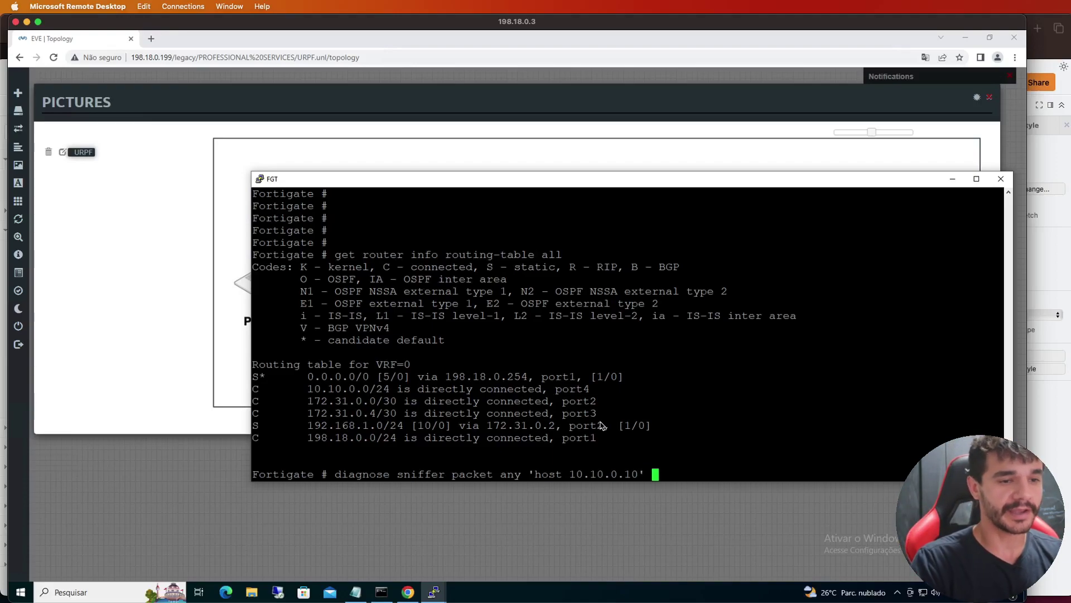
text( 4 100 a)
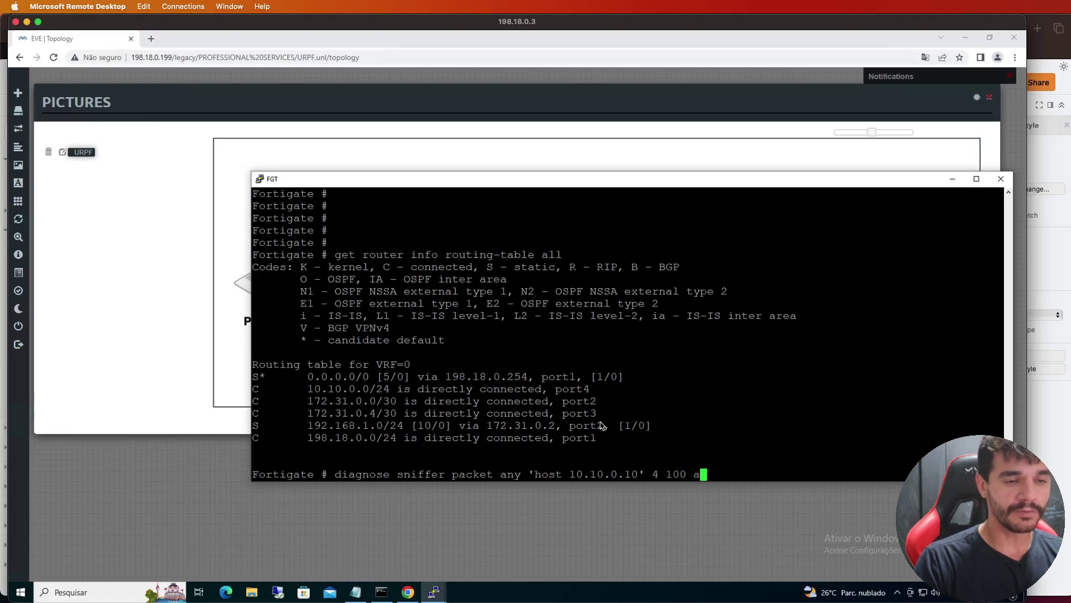
Start the packet sniffer for host 10.10.0.10 and re-ping 10.10.0.10 from the Machine
key(Return)
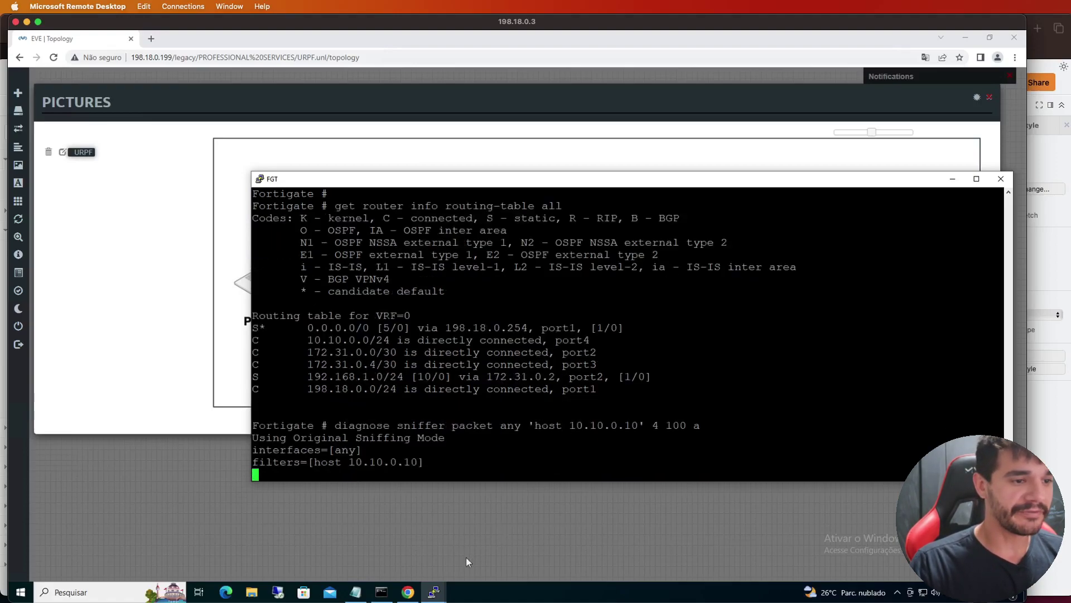
click(433, 592)
click(395, 557)
key(Up)
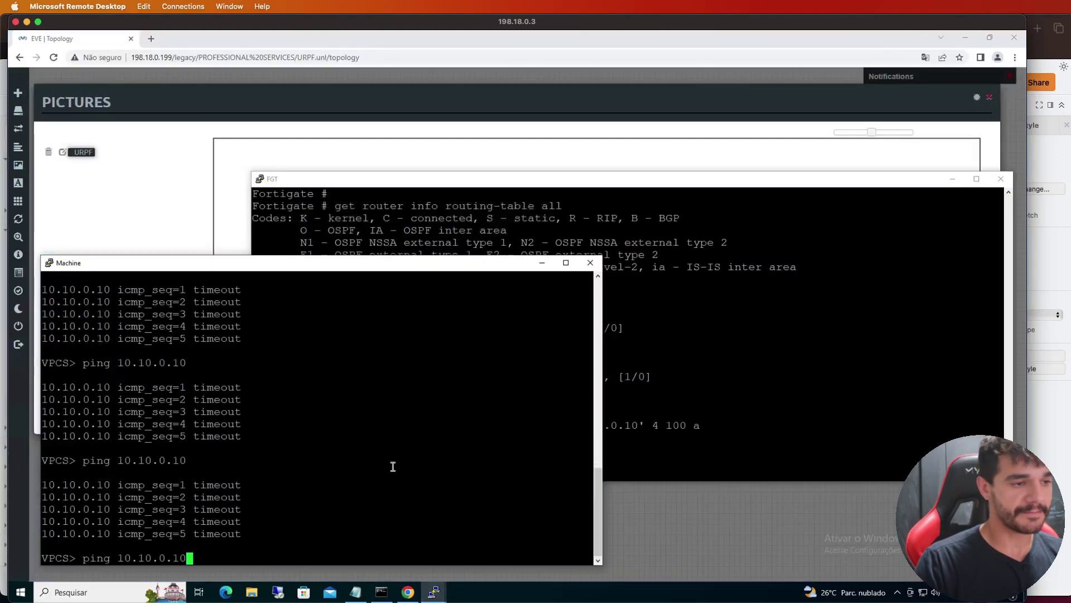
key(Return)
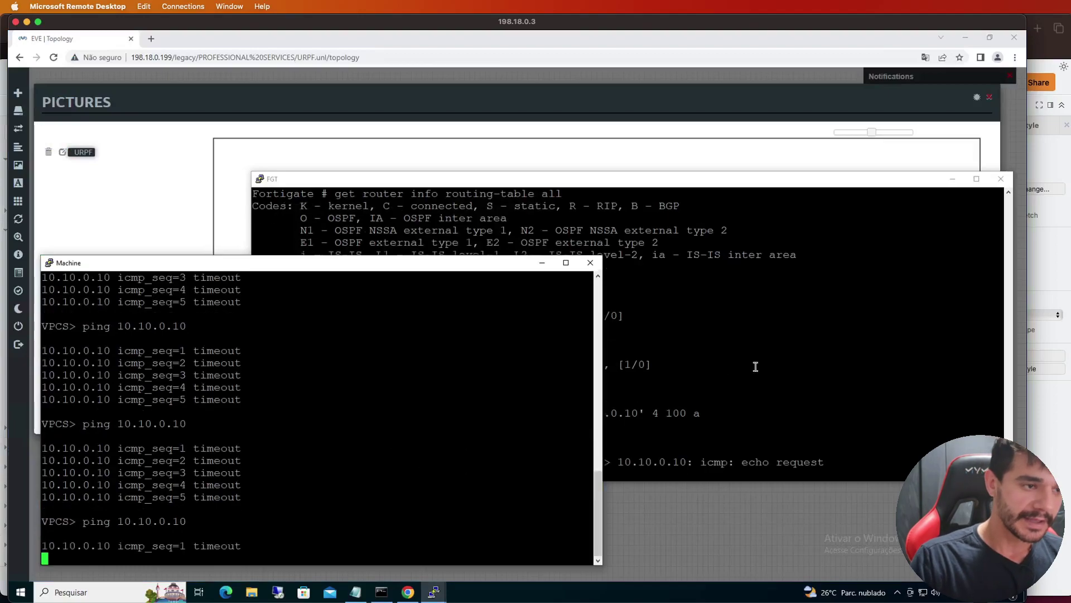
click(755, 366)
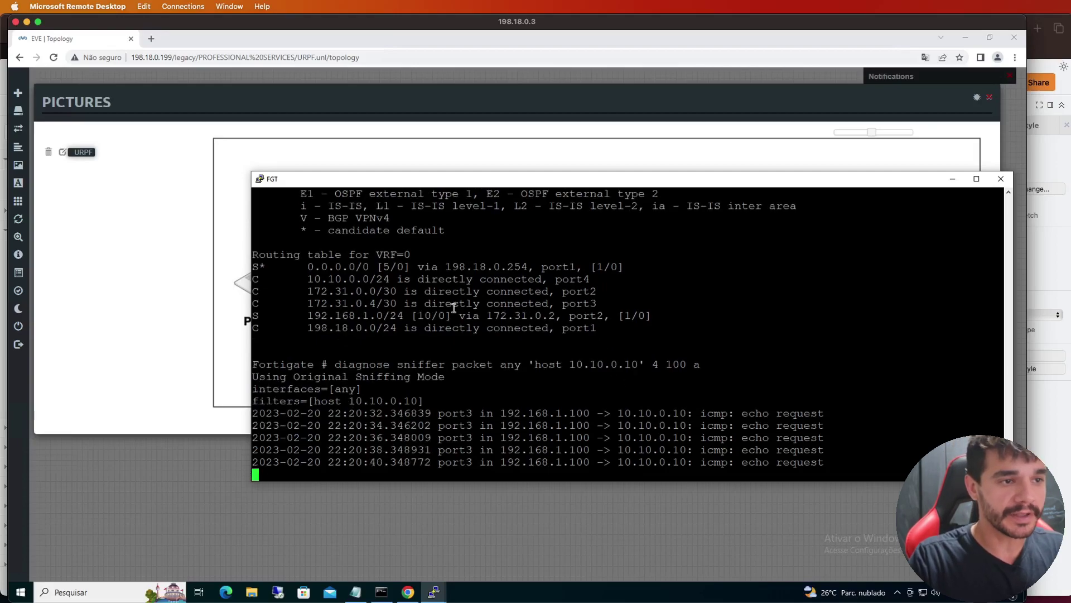
Review the five echo requests from 192.168.1.100 arriving on port3, then stop the capture with Ctrl+C
triple_click(409, 313)
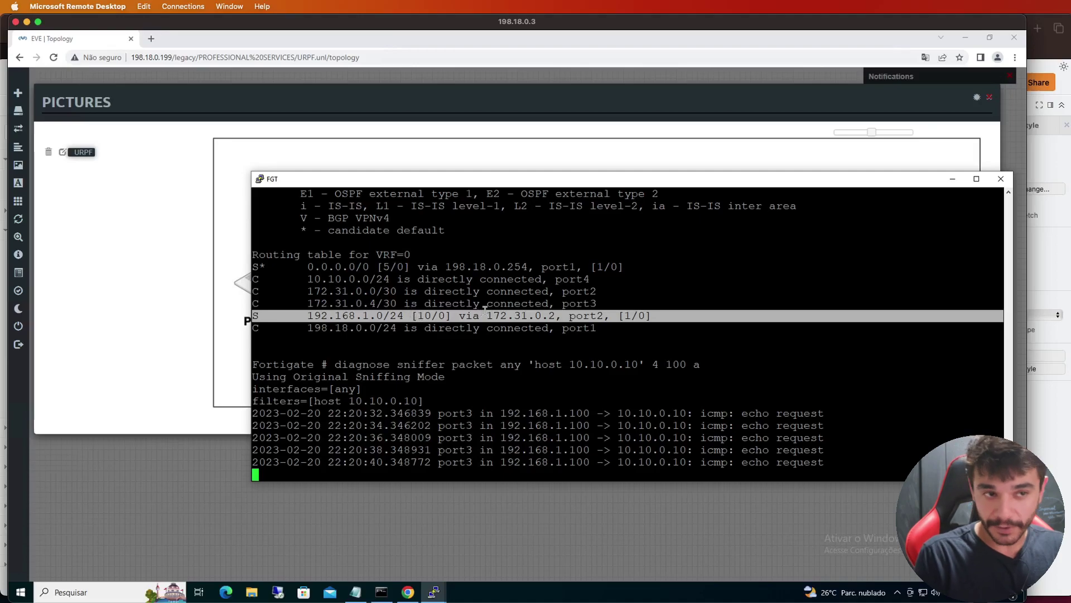
drag(480, 396, 486, 443)
click(491, 420)
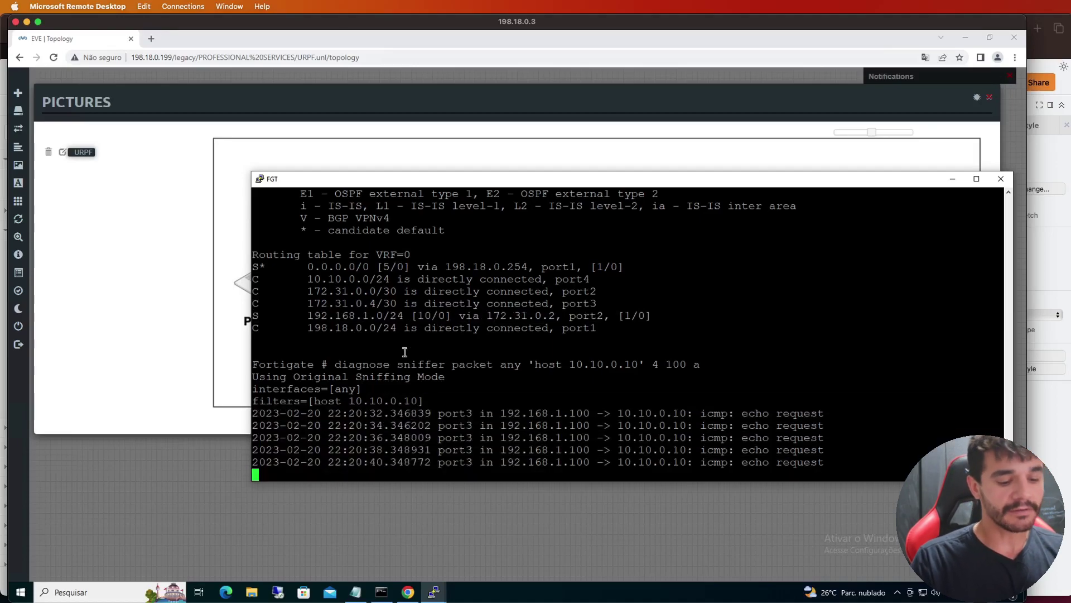
key(ctrl+c)
key(Return)
key(Return)
key(Return)
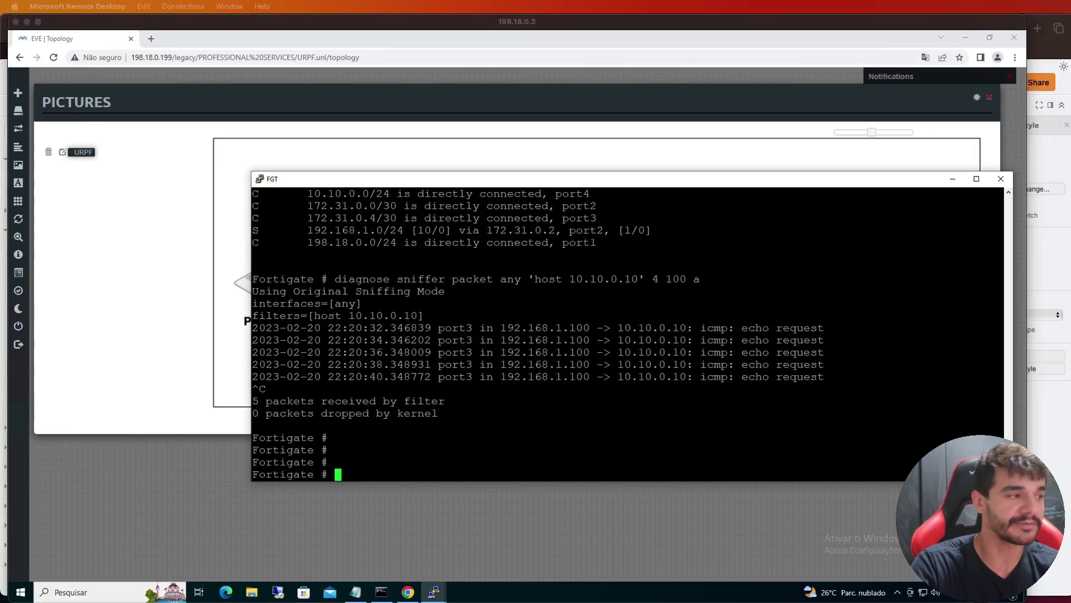
Paste the diagnose debug reset commands into the FortiGate console
click(583, 425)
right_click(584, 426)
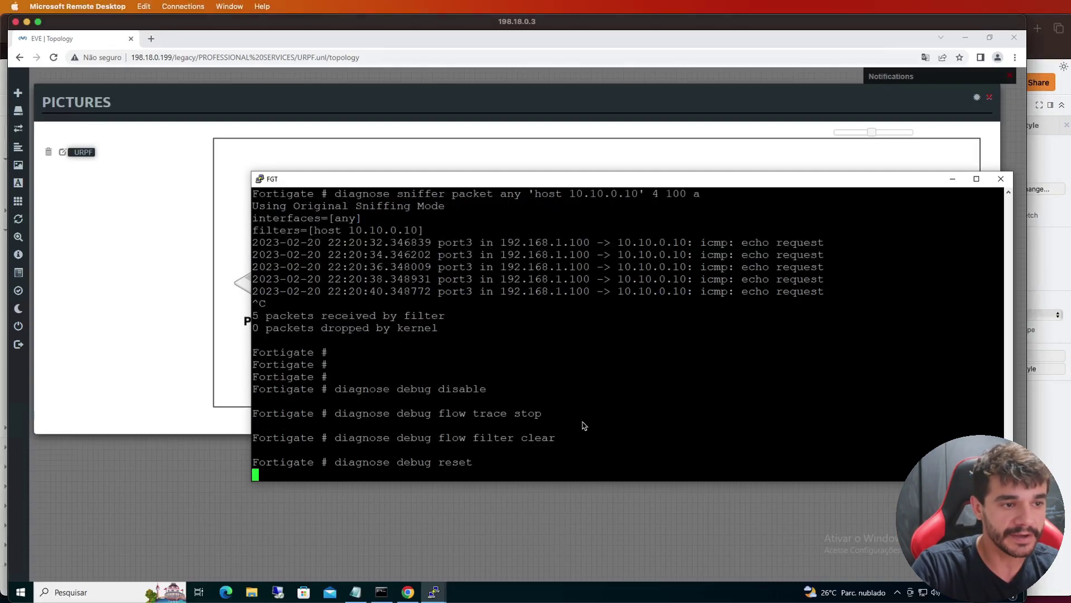
key(Return)
key(Return)
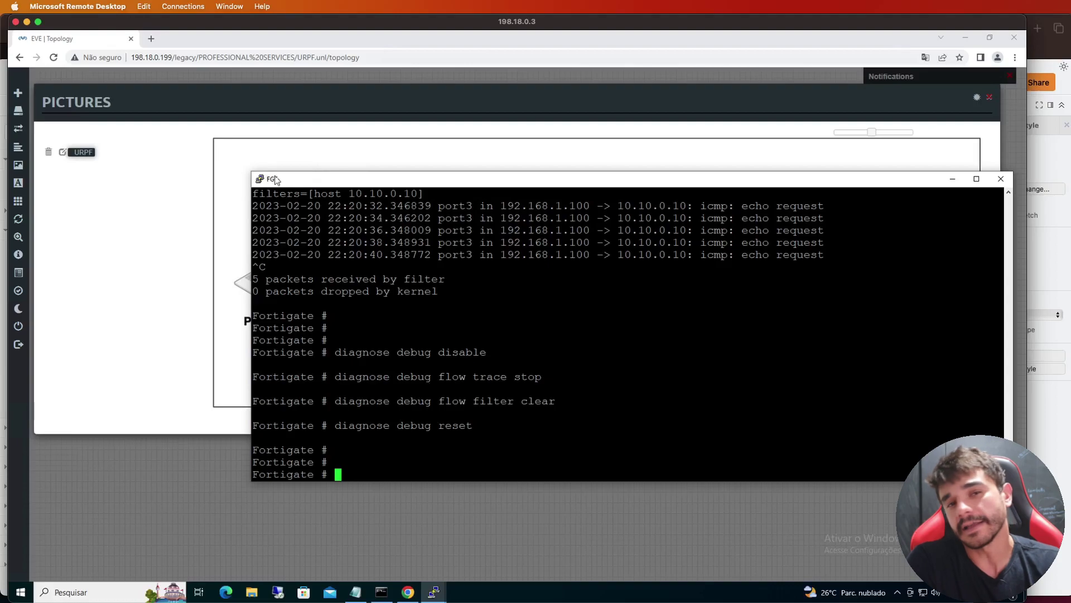
Paste the flow trace setup: filter addr 10.10.0.10, function-name enable, trace start 10, debug enable
mouse_move(34, 258)
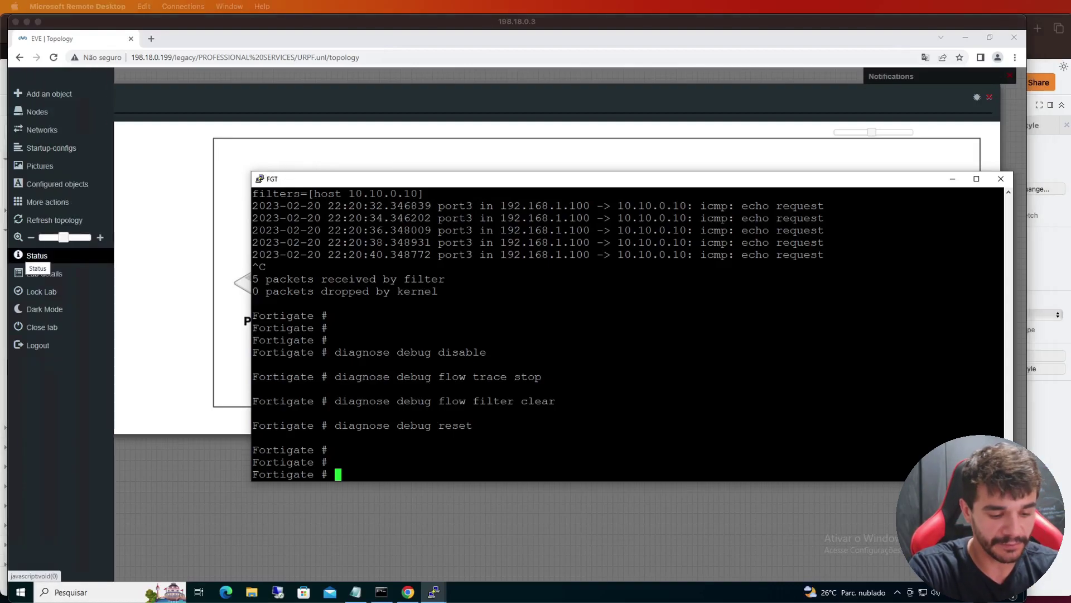
right_click(832, 396)
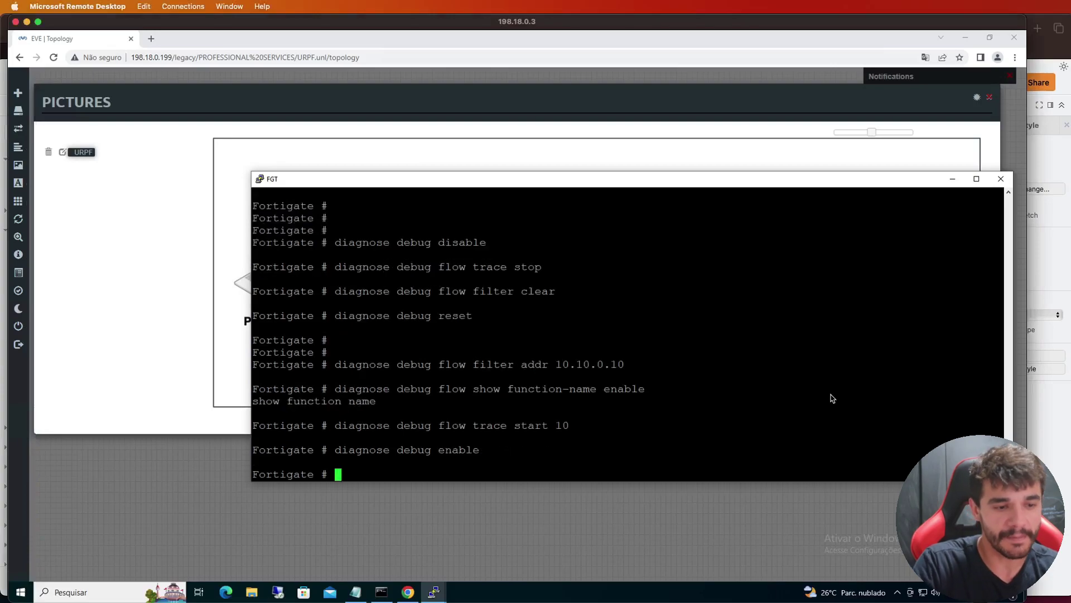
key(Return)
key(Return)
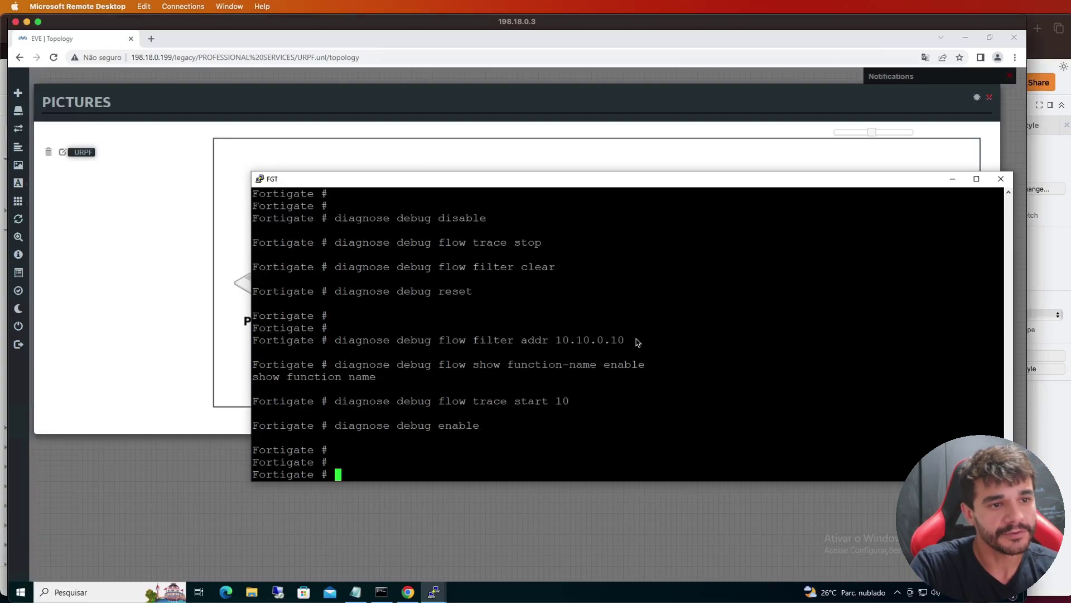
double_click(601, 342)
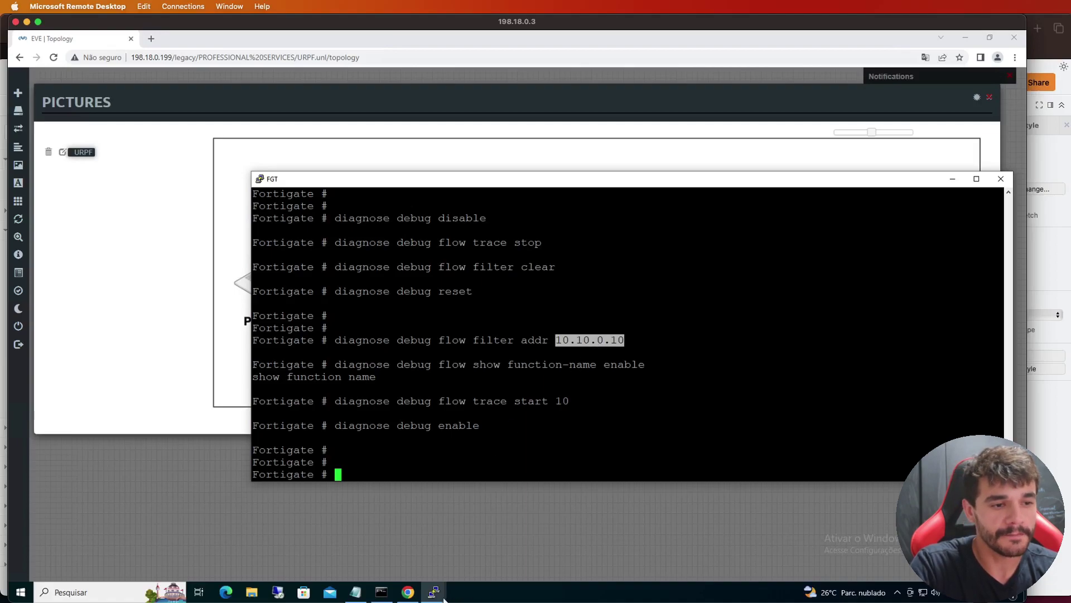
Re-ping 10.10.0.10 from the Machine console, then minimize it
mouse_move(445, 599)
click(423, 564)
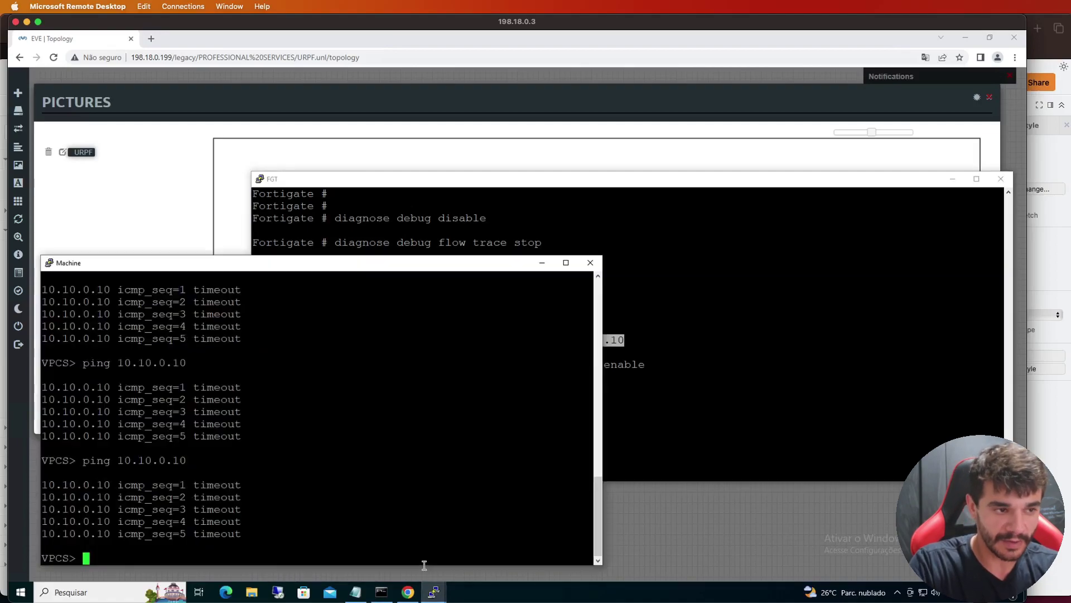
key(Up)
key(Return)
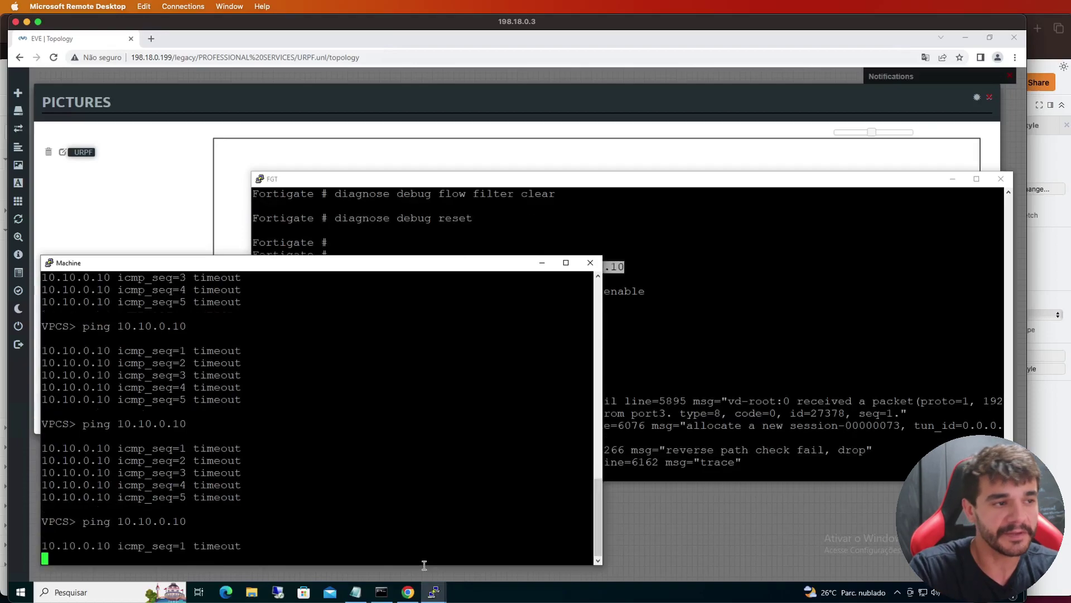
click(542, 263)
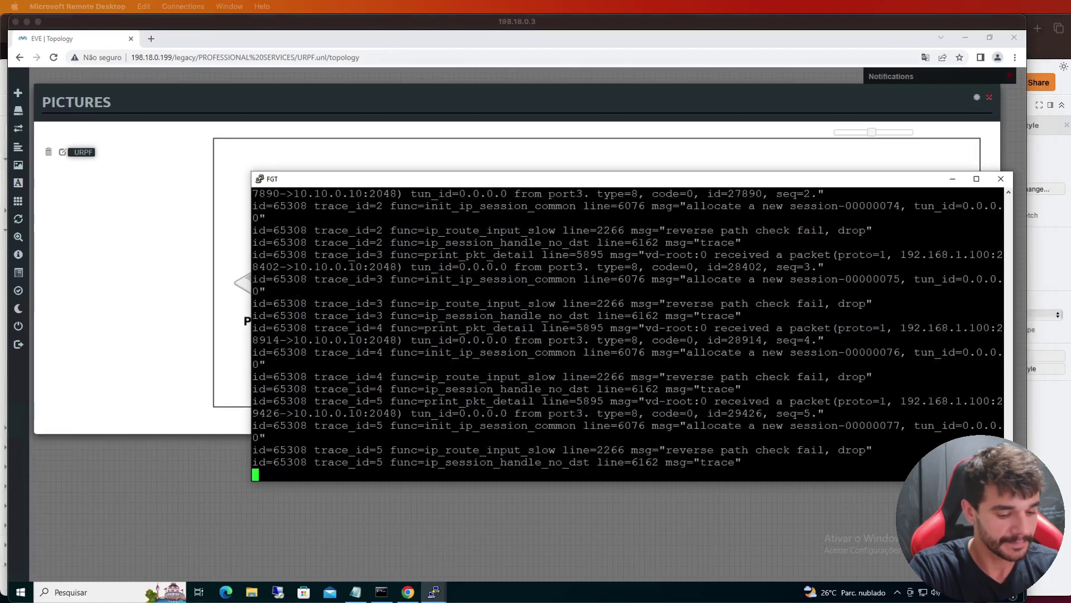
Paste the debug-disable commands into the FortiGate console and scroll back through the flow trace
click(665, 424)
key(Return)
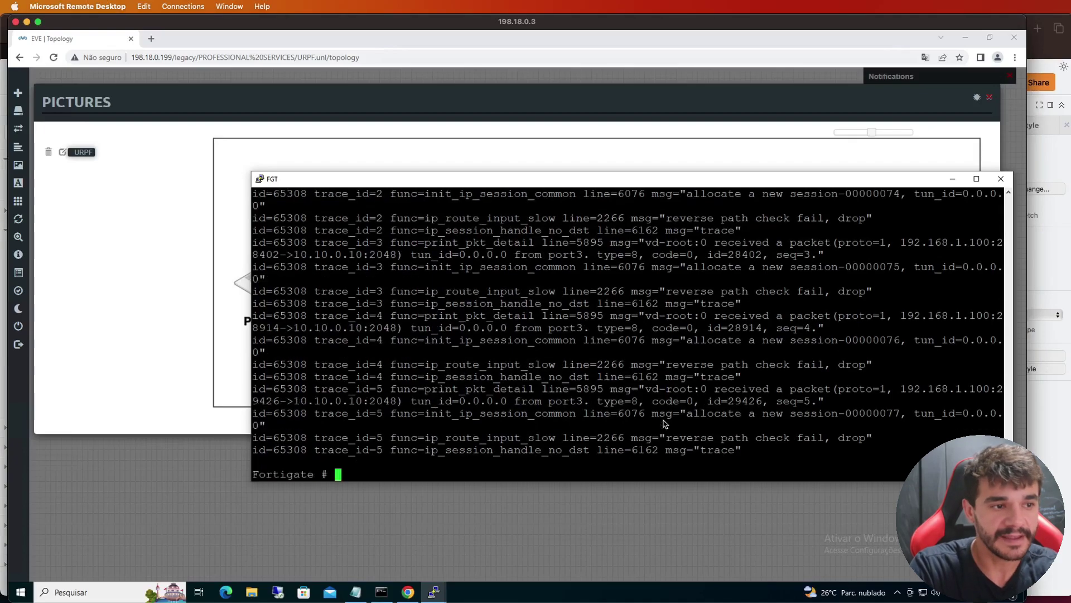
key(Return)
right_click(664, 424)
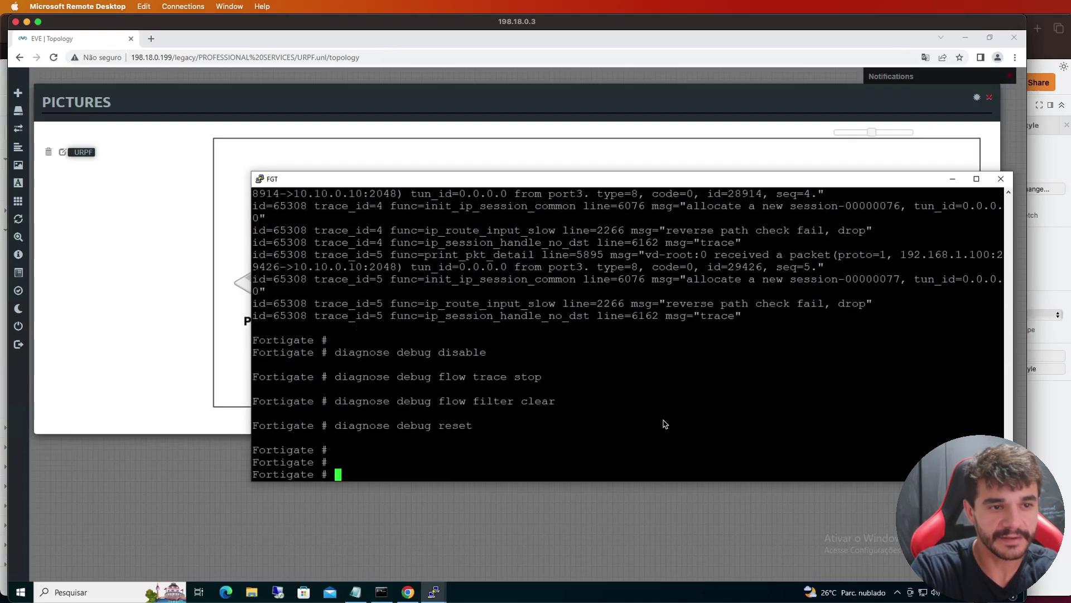
scroll(664, 424, up, 15)
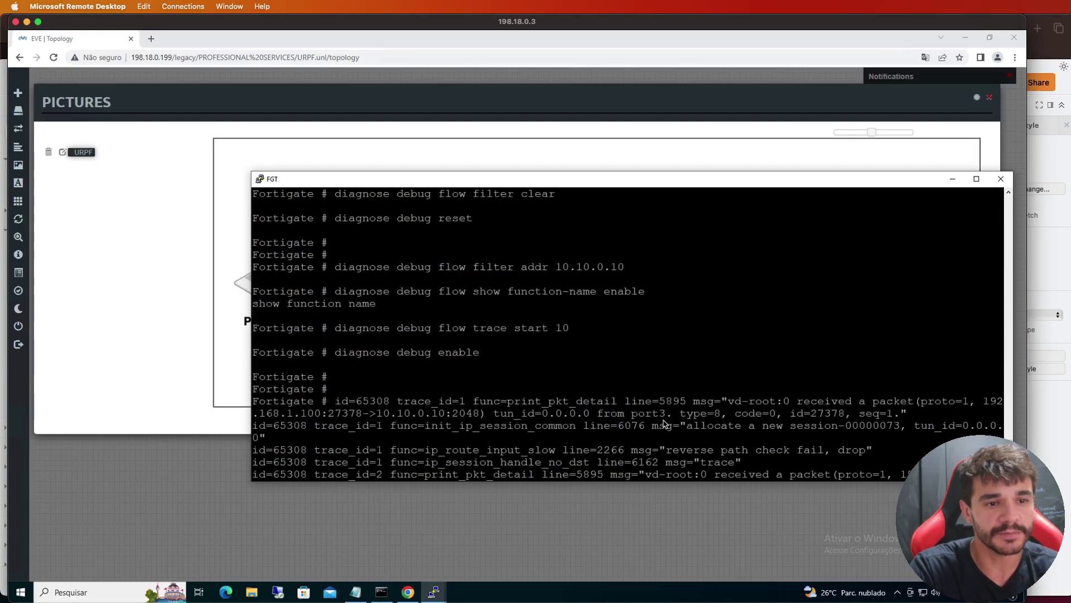
scroll(665, 424, down, 10)
scroll(665, 424, up, 4)
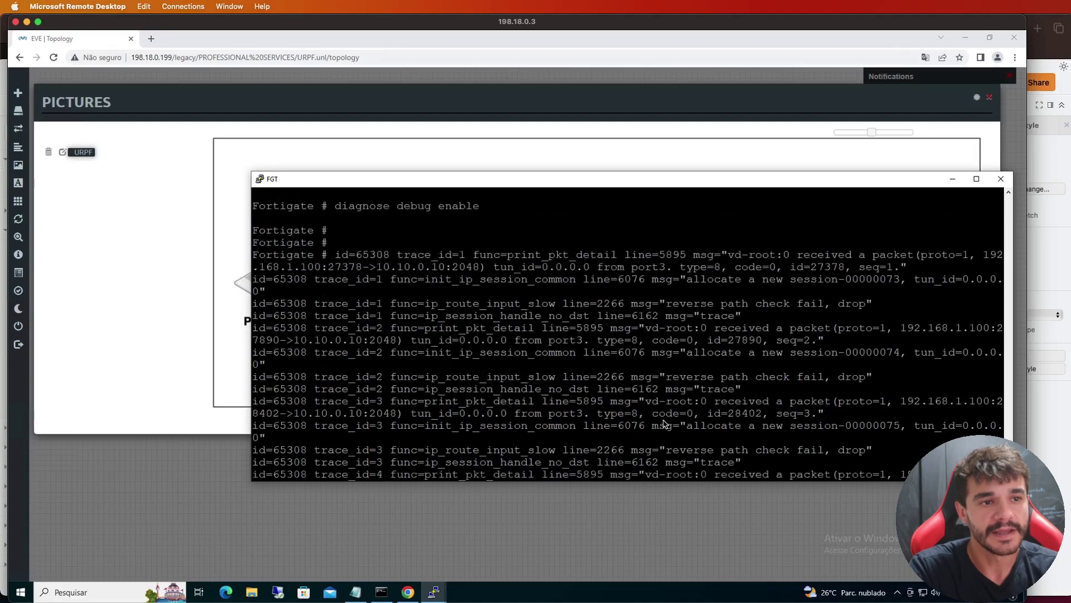
Mark the trace showing 192.168.1.100 arriving on port3 and failing the reverse path check
triple_click(593, 255)
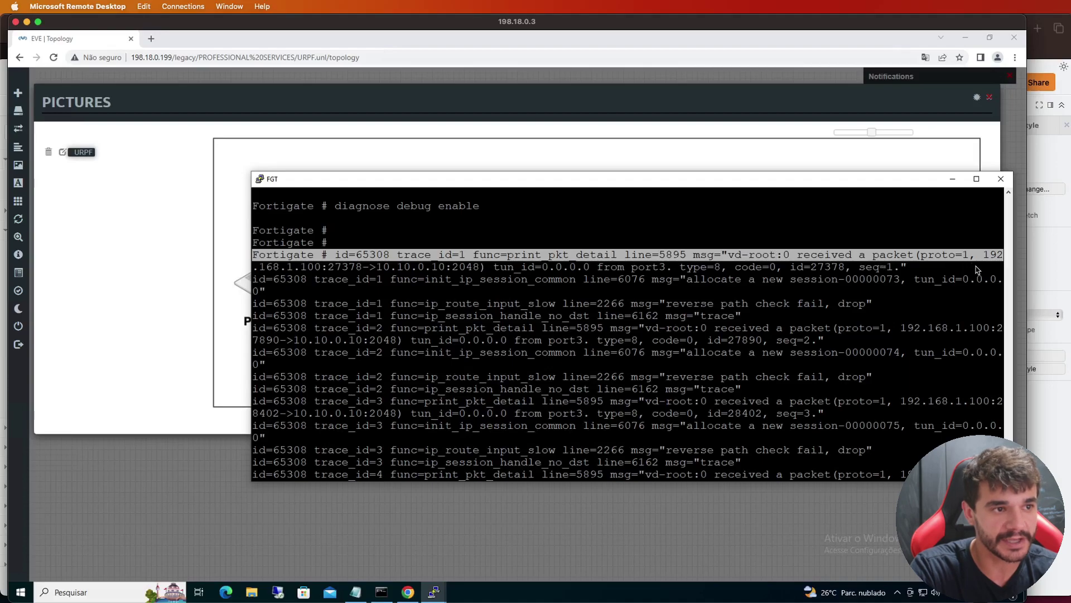
triple_click(312, 272)
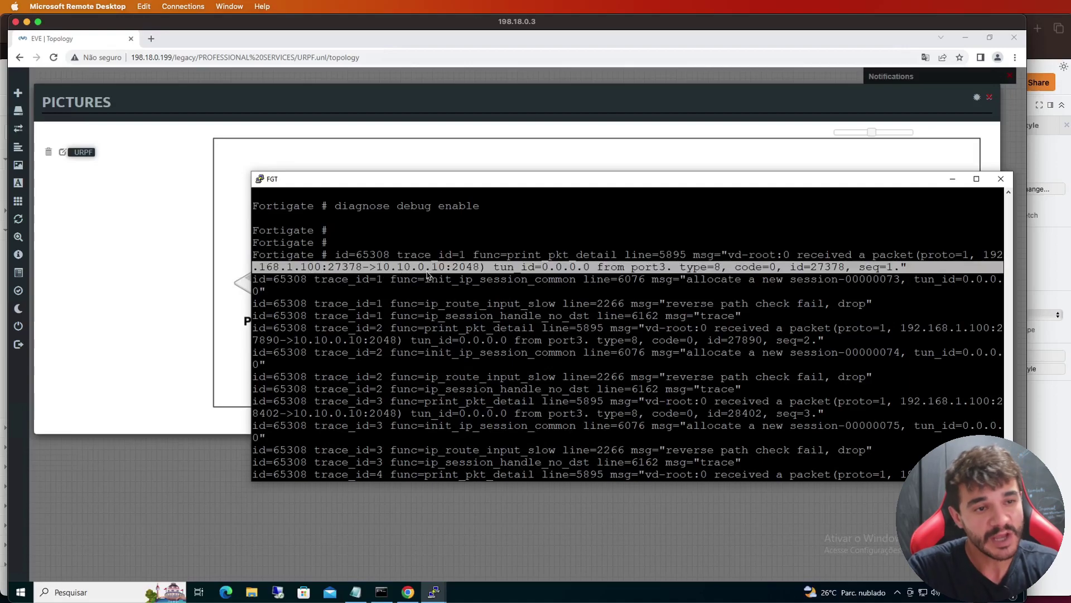
double_click(651, 268)
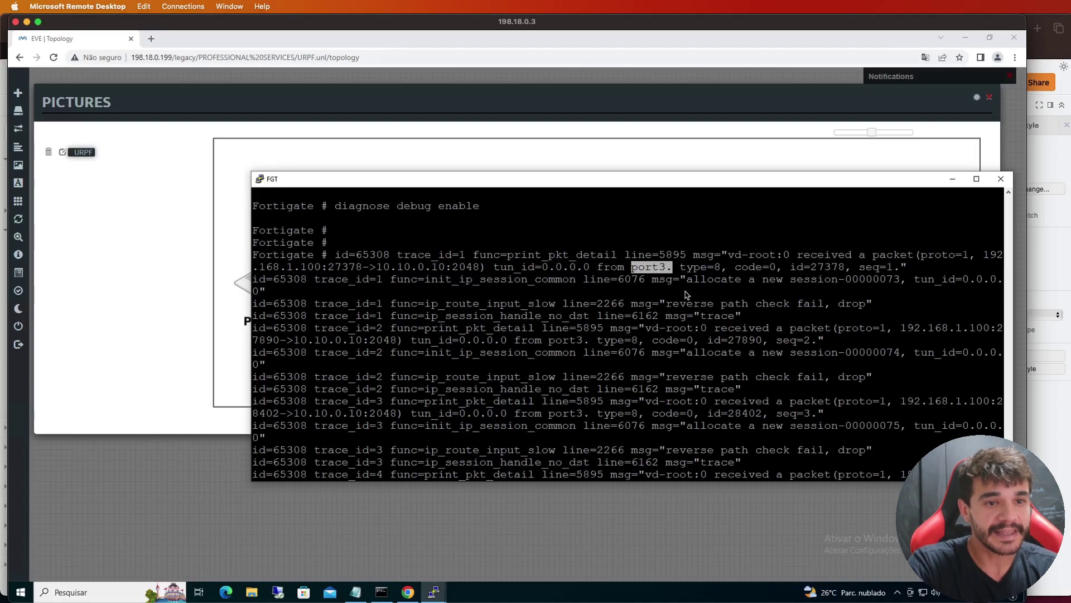
triple_click(616, 304)
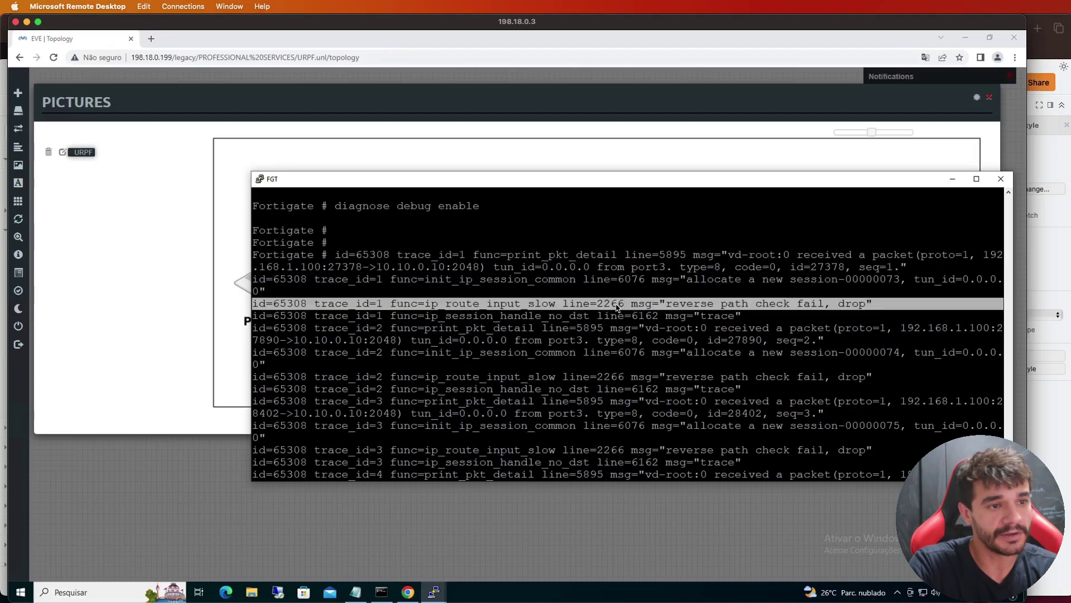
triple_click(710, 306)
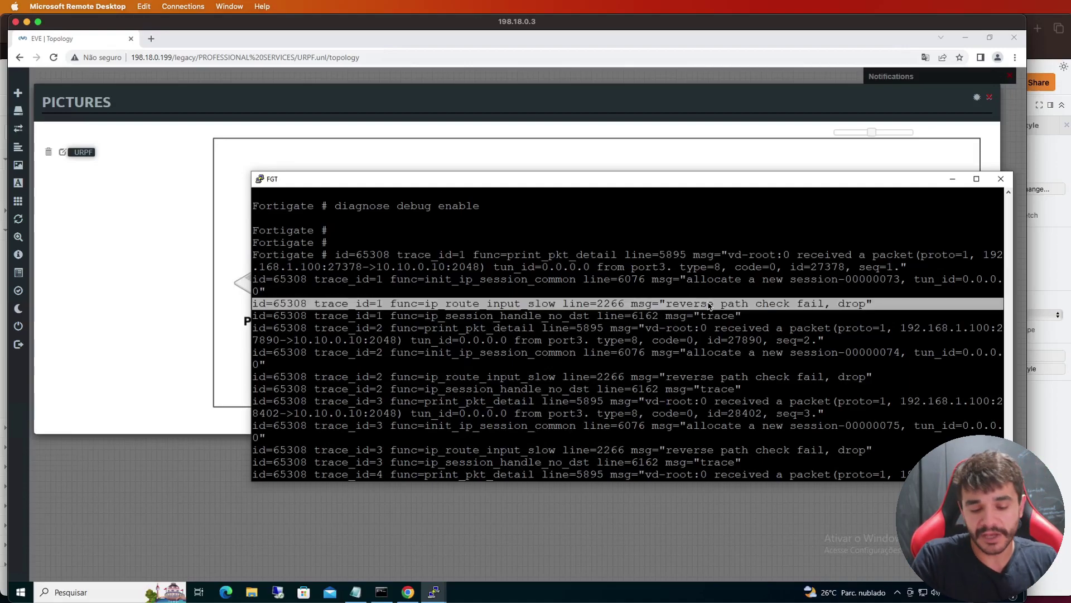
right_click(709, 306)
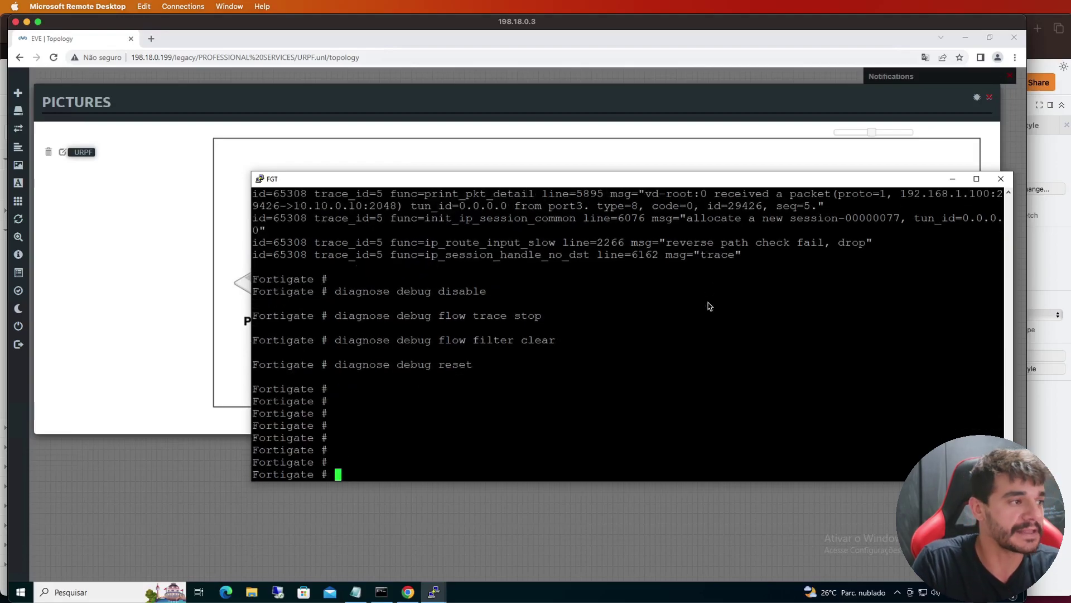
Run debug disable, flow trace stop, flow filter clear and debug reset, ending at an empty prompt
key(Return)
key(Return)
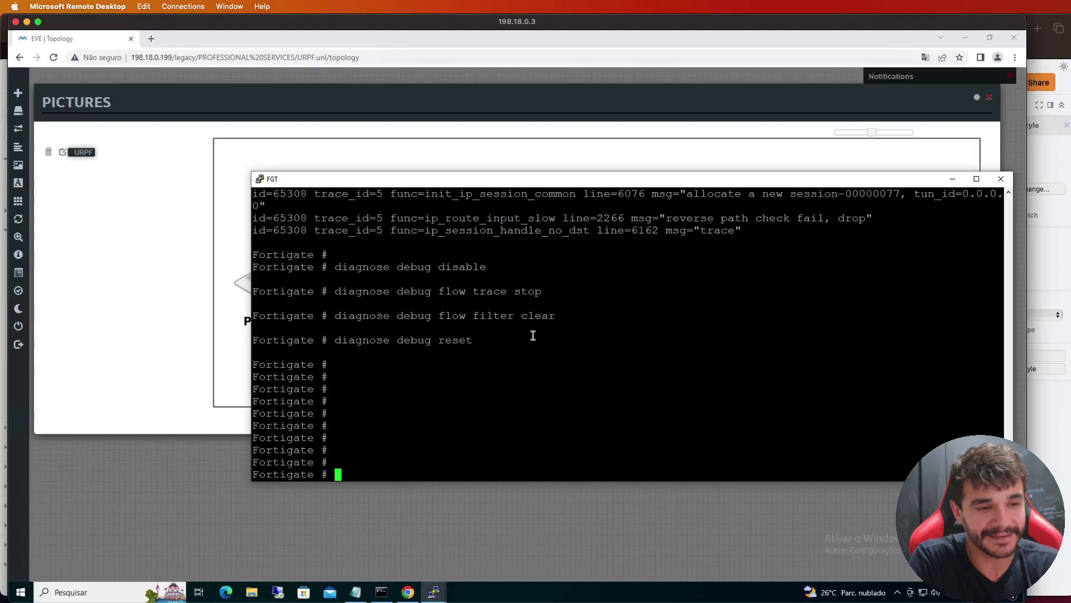
key(Return)
key(Return)
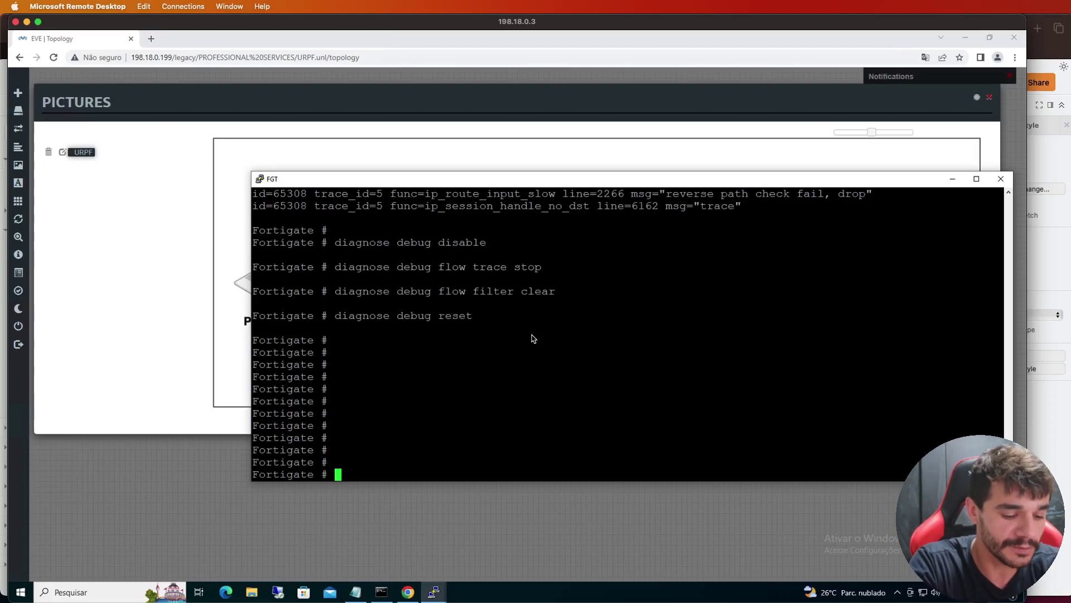
Enter config system settings on the FortiGate, correcting the mistyped alertemail command
text(config alertemail)
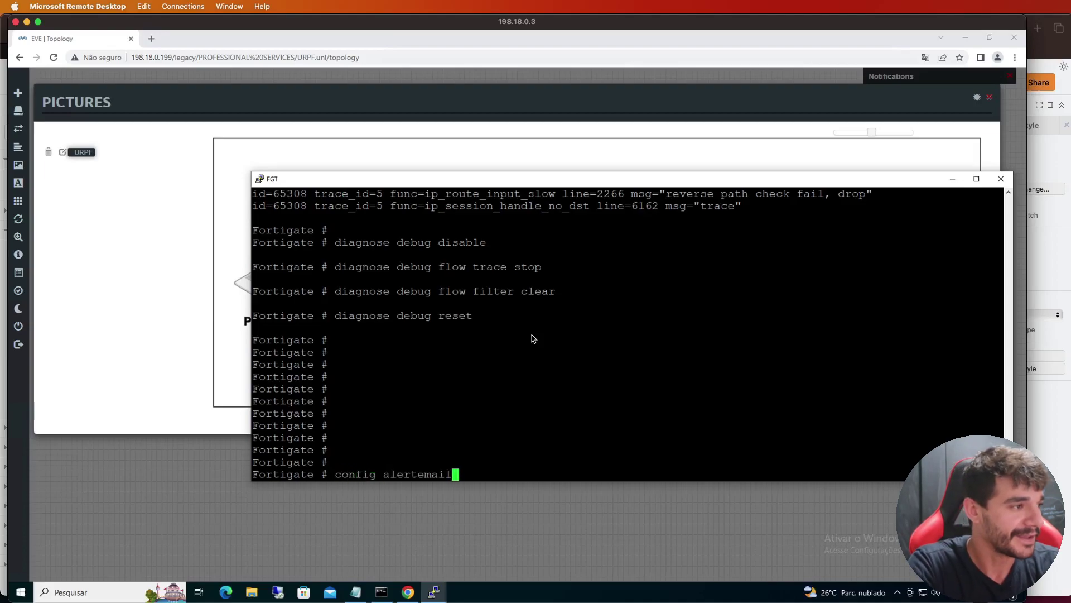
text(syste)
key(BackSpace)
key(BackSpace)
key(BackSpace)
key(BackSpace)
key(BackSpace)
key(BackSpace)
key(BackSpace)
key(BackSpace)
key(BackSpace)
key(BackSpace)
key(BackSpace)
key(BackSpace)
key(BackSpace)
key(BackSpace)
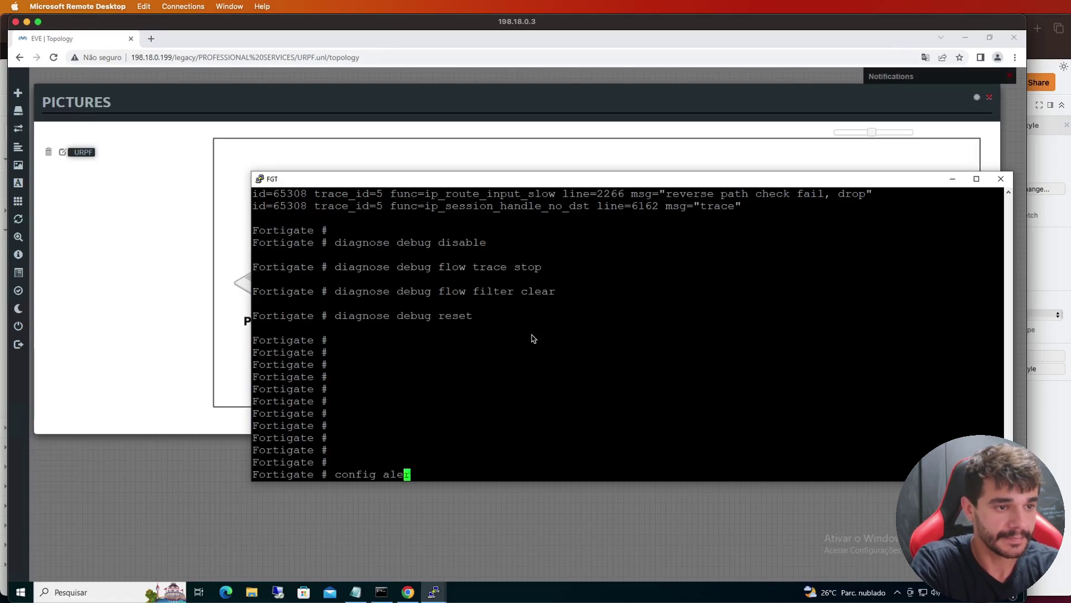
key(BackSpace)
text(sy)
key(Tab)
text(se)
key(Tab)
key(Return)
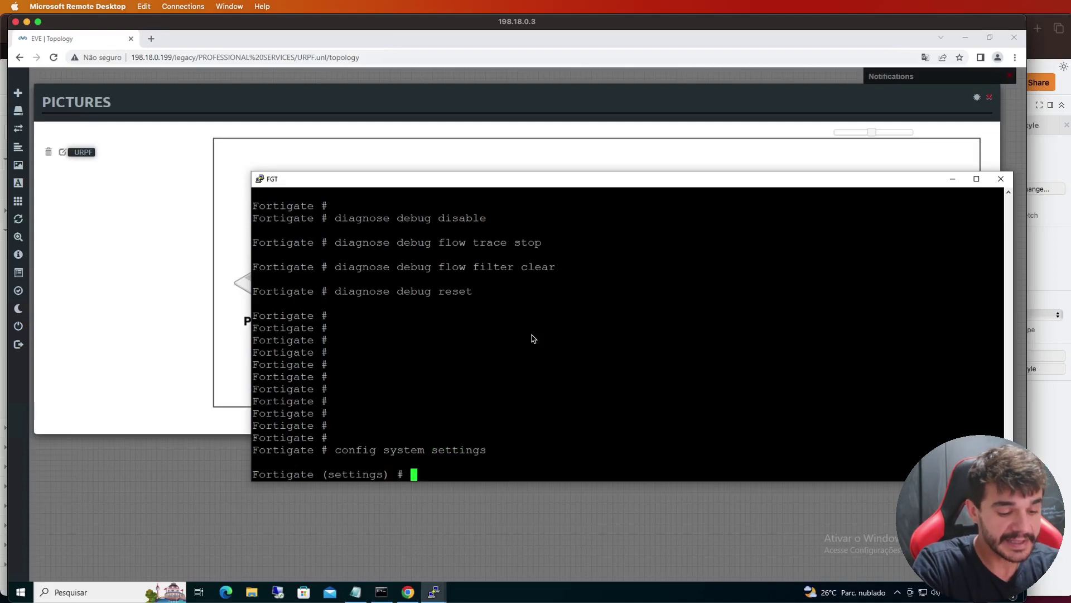
Find the asymroute-icmp option through ? help and set it to enable
text(set)
key(question)
text(asymroute)
key(question)
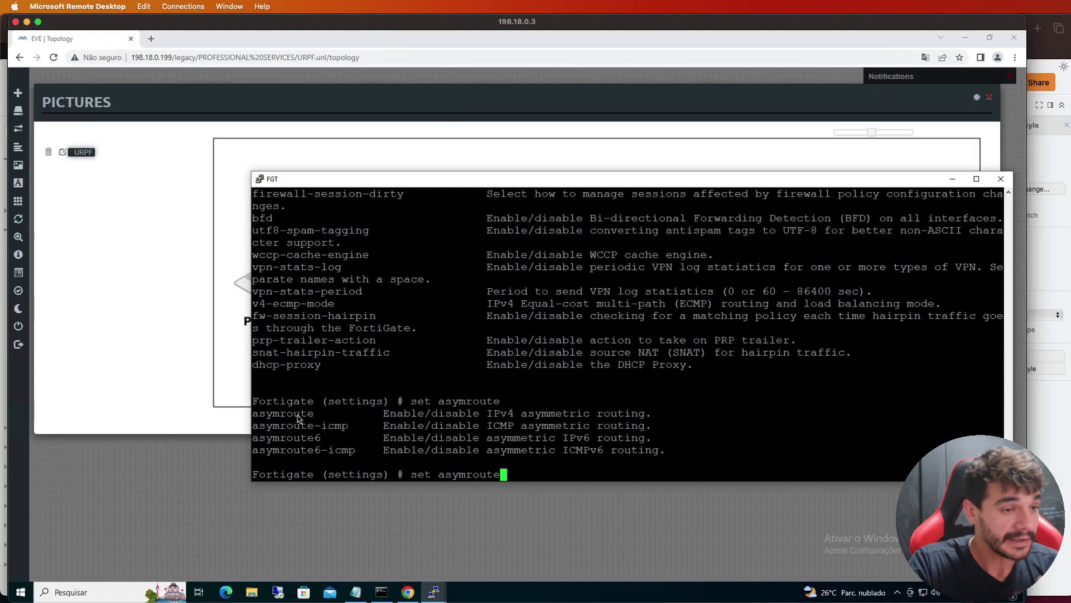
double_click(299, 417)
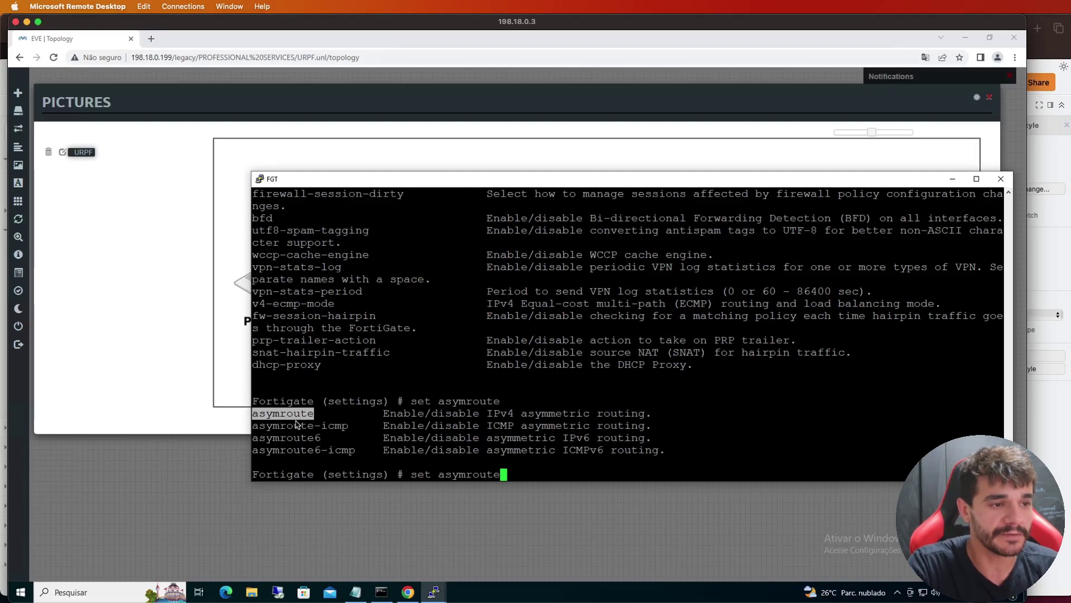
mouse_move(349, 427)
mouse_down()
mouse_move(307, 428)
mouse_move(349, 427)
mouse_up()
right_click(349, 427)
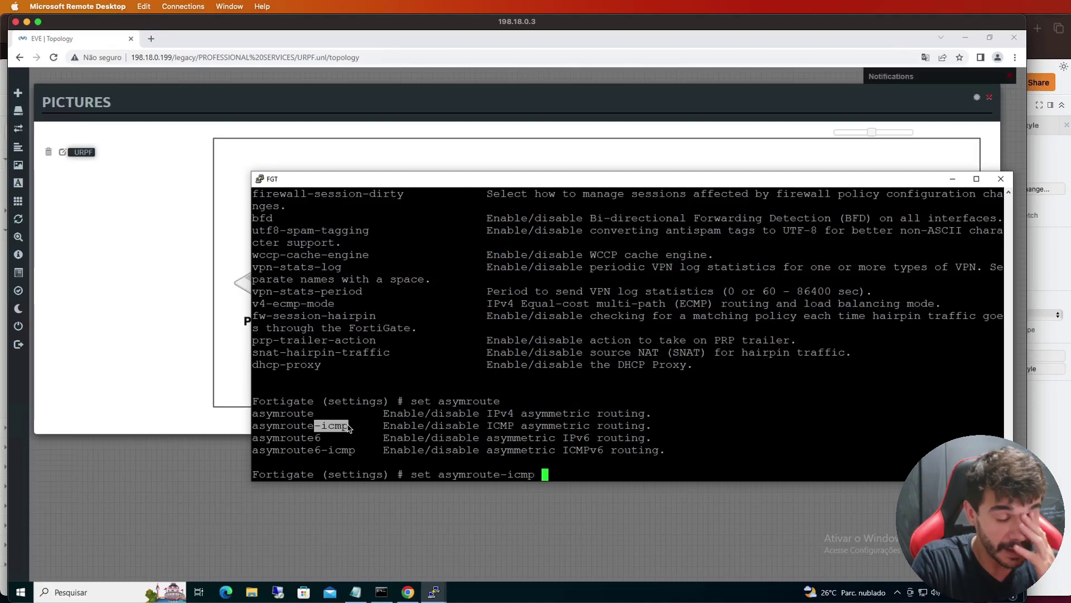
key(Return)
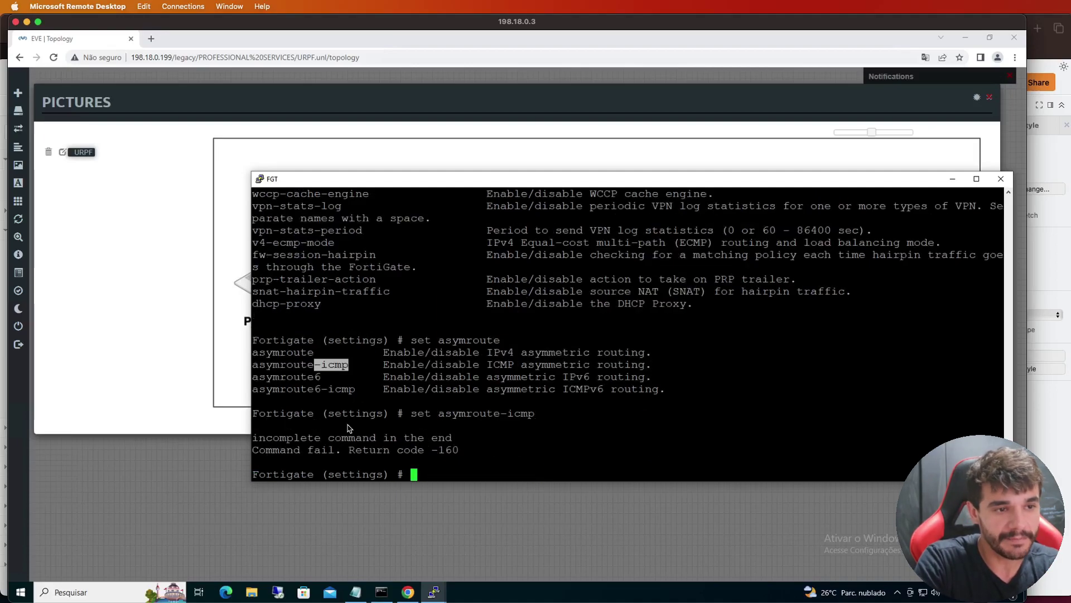
key(Up)
text(?ena)
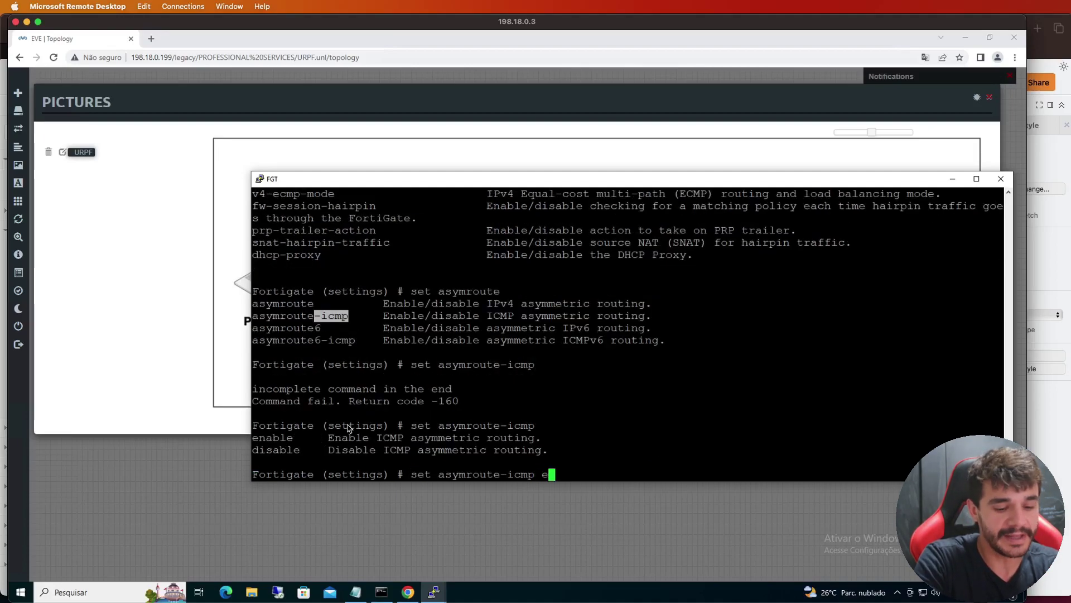
text(ble)
key(Return)
Verify asymroute-icmp enable with show, then commit the settings with end
text(show)
key(Return)
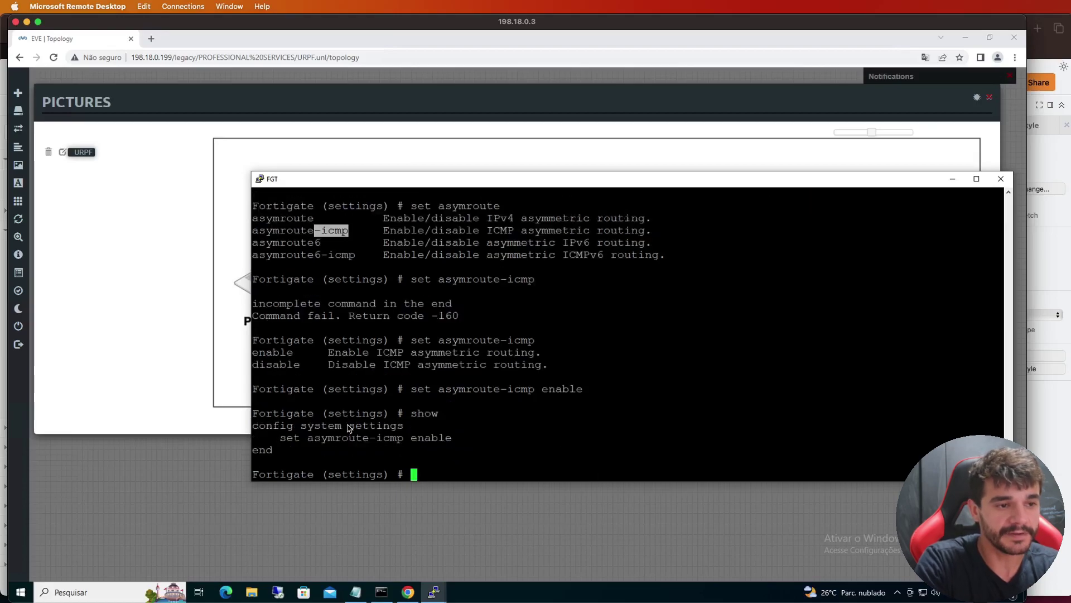
triple_click(342, 442)
click(389, 457)
text(end)
key(Return)
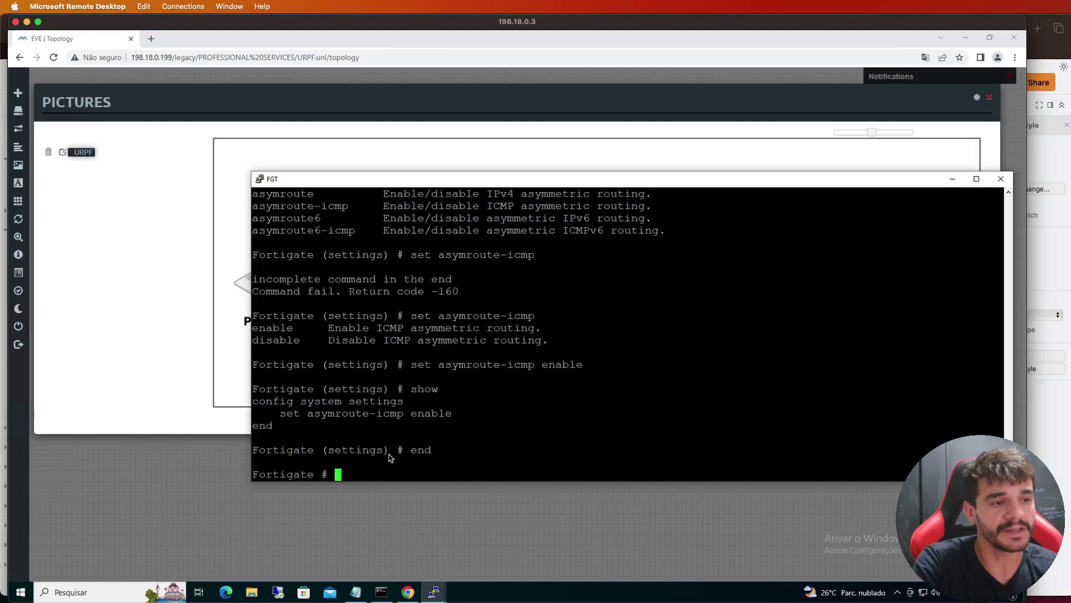
key(Return)
Re-ping 10.10.0.10 from the Machine console, getting all five replies, then minimize it
click(434, 591)
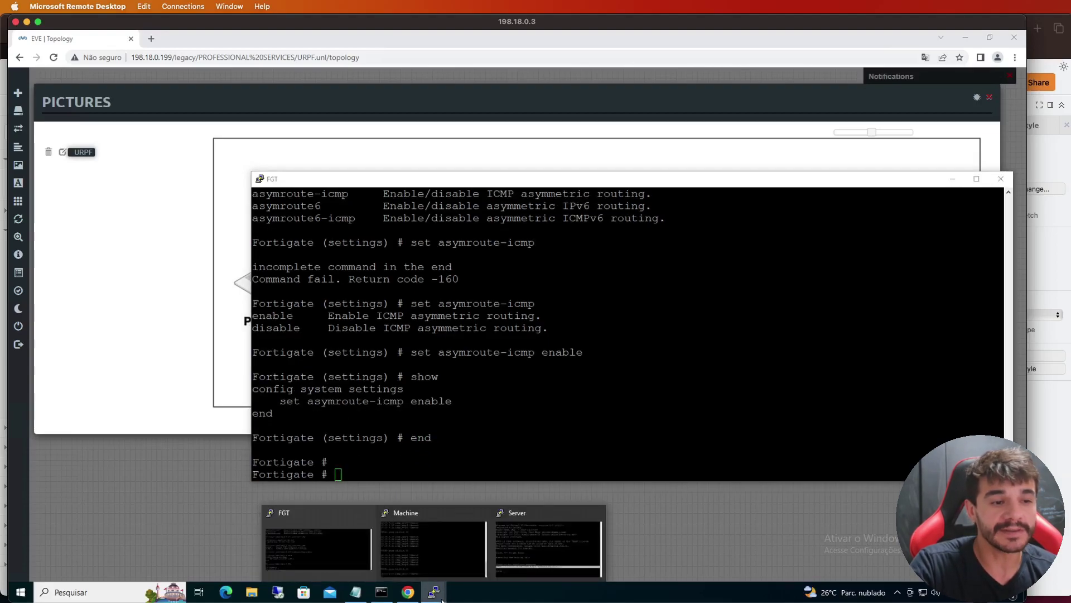
click(433, 544)
key(Up)
key(Return)
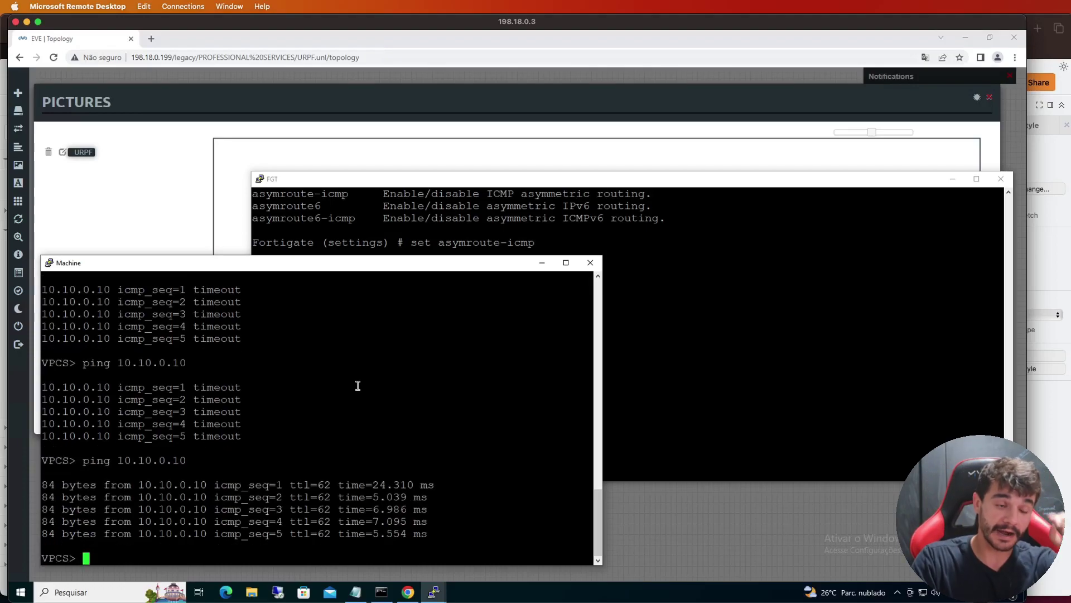
click(727, 392)
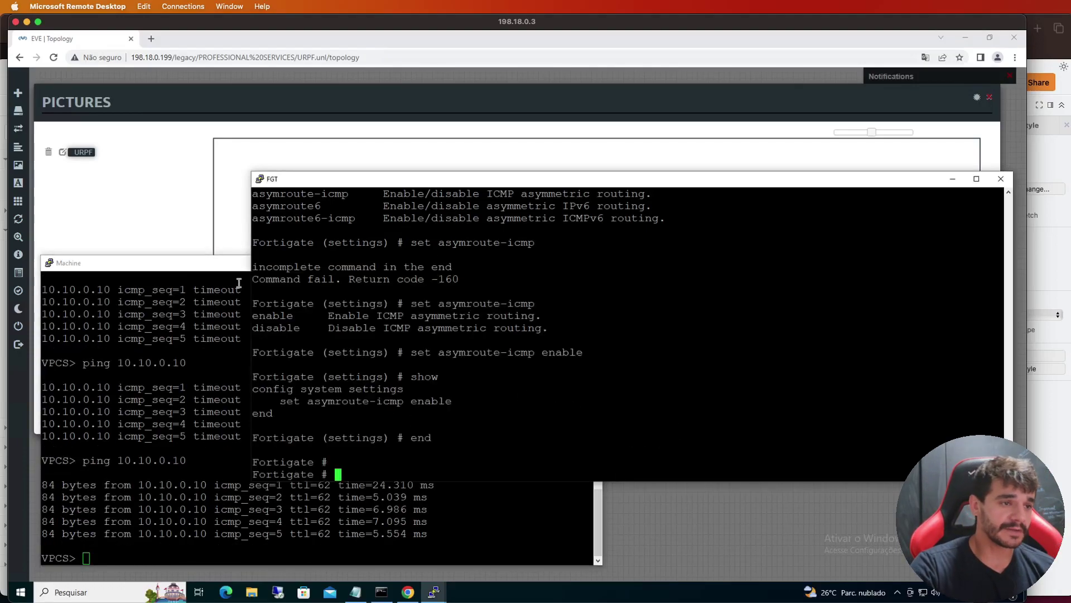
click(223, 289)
click(541, 262)
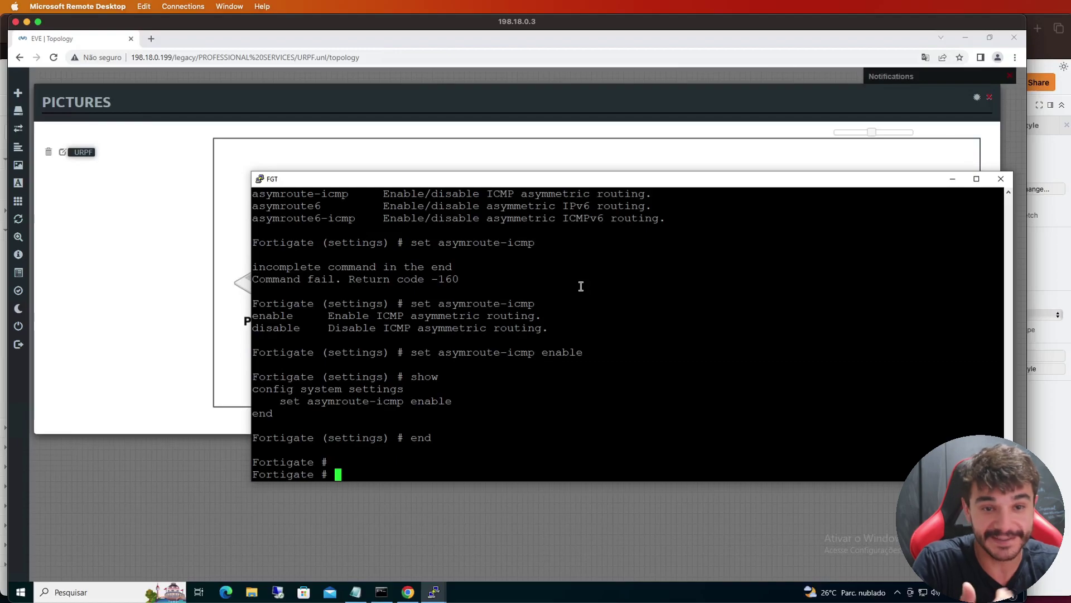
In config system settings, set asymroute-icmp disable and commit with end
text(config )
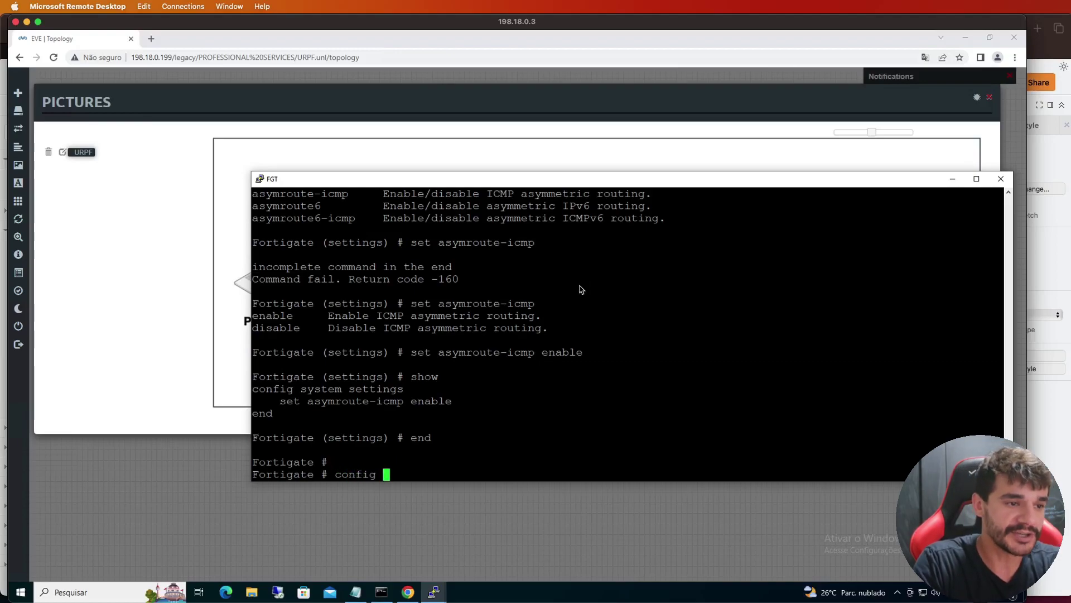
text(system)
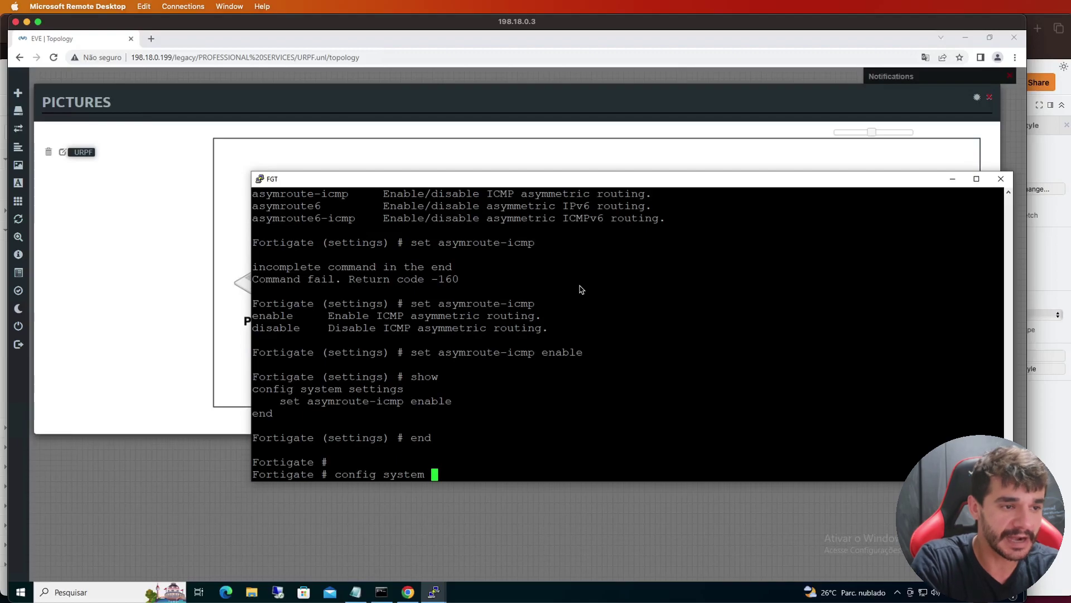
text(settings)
key(Return)
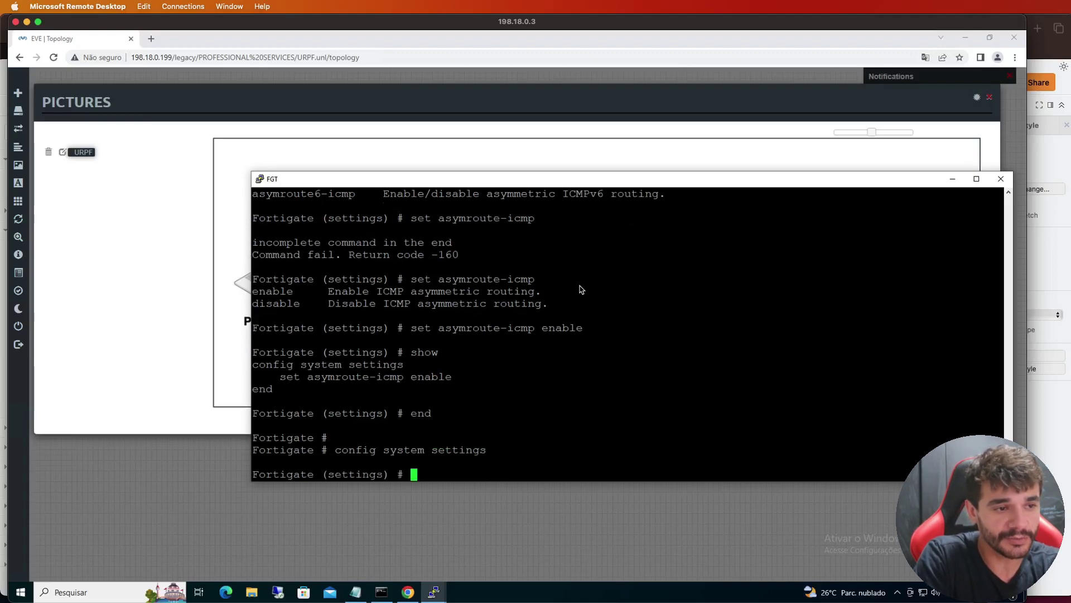
text(set)
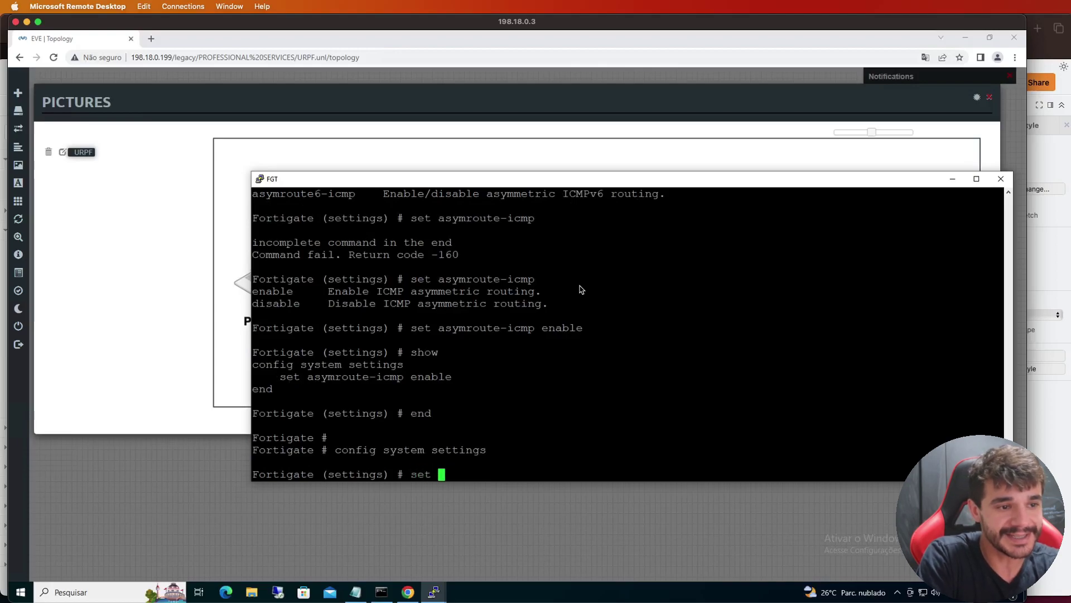
drag(307, 377, 402, 382)
right_click(402, 382)
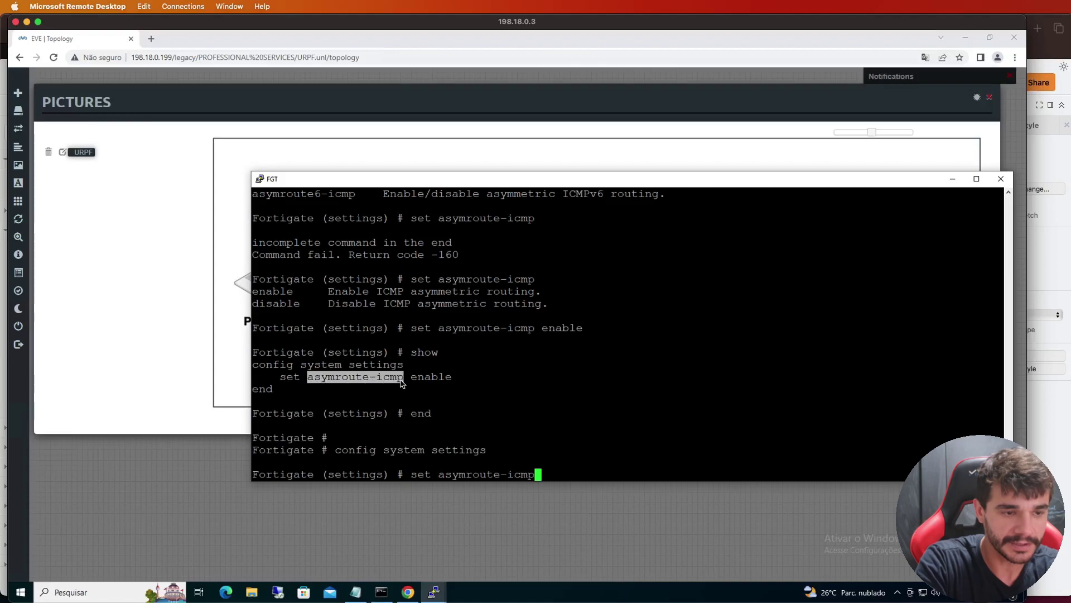
text(disable)
key(Return)
text(end)
key(Return)
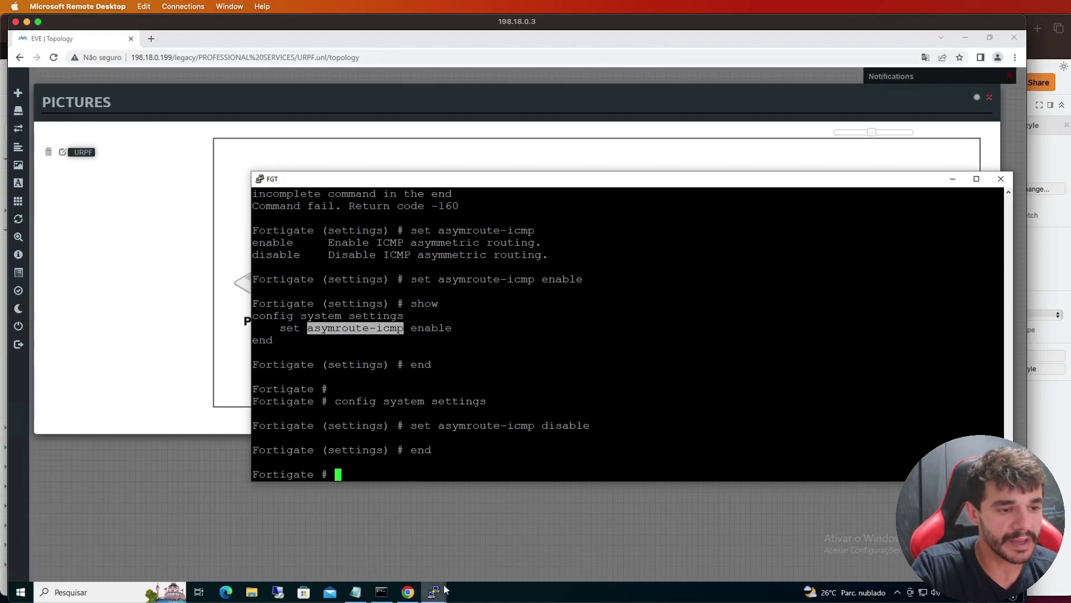
Re-ping 10.10.0.10 from the Machine console, see the requests time out, then minimize it
mouse_move(434, 590)
click(436, 545)
key(Up)
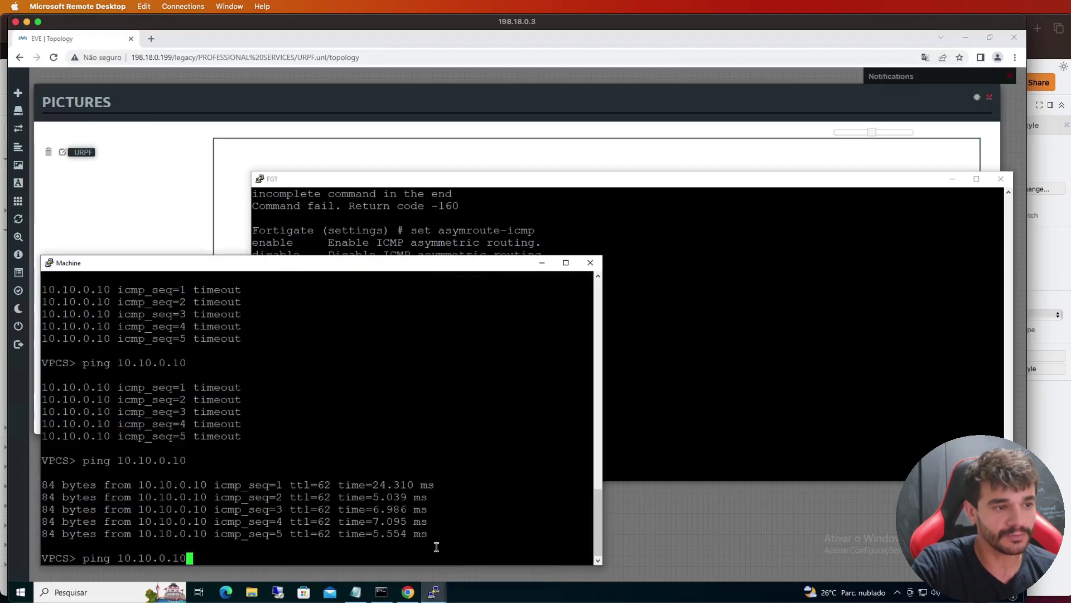
key(Return)
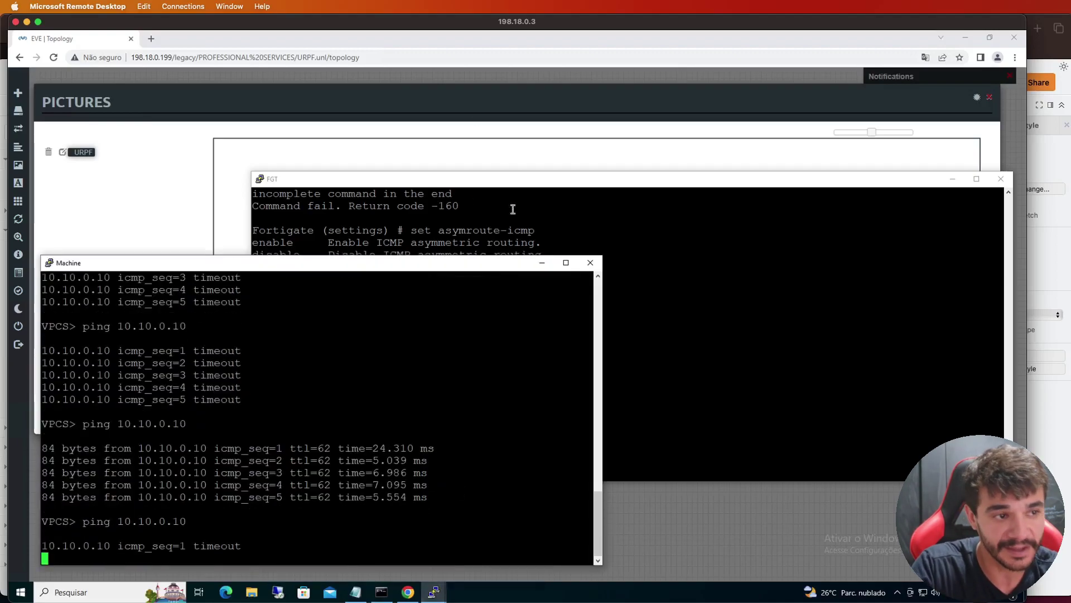
click(542, 263)
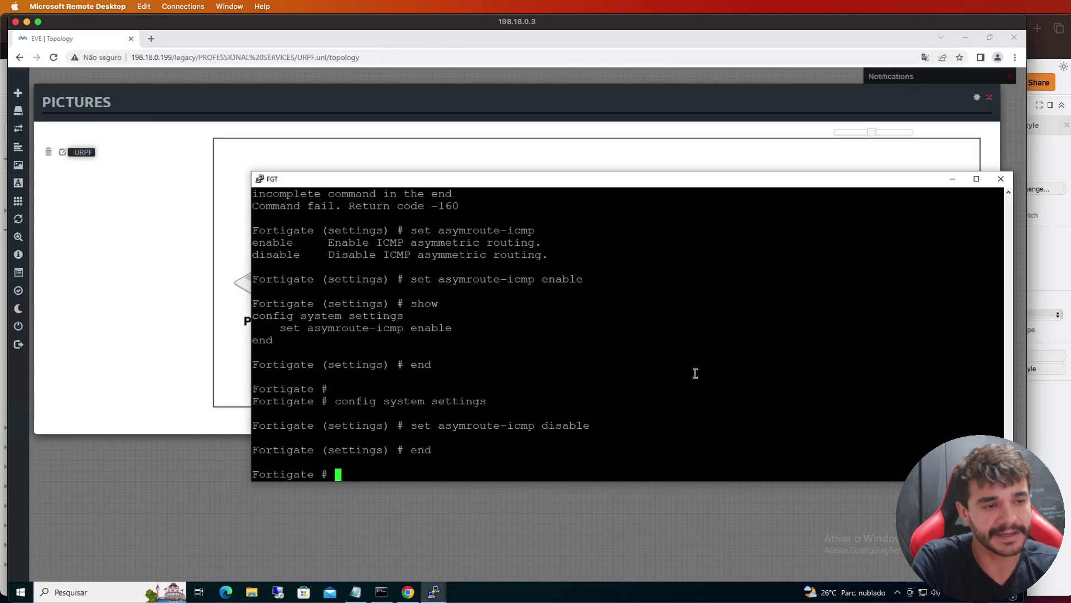
List the FortiGate interfaces with show system interface and copy port1's address 198.18.0.17
text(show system interface)
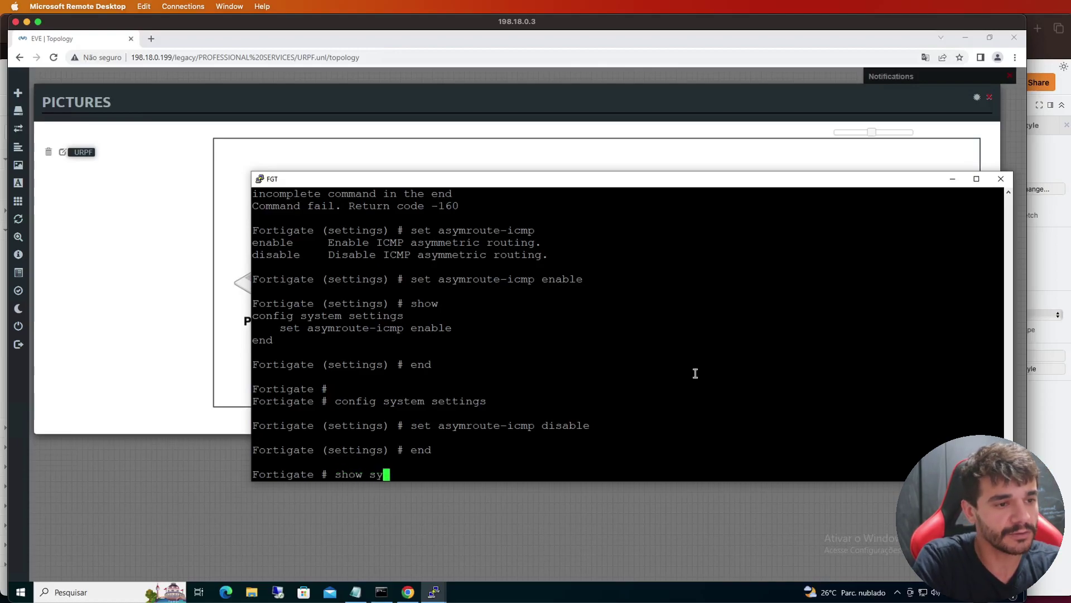
key(Return)
key(Up)
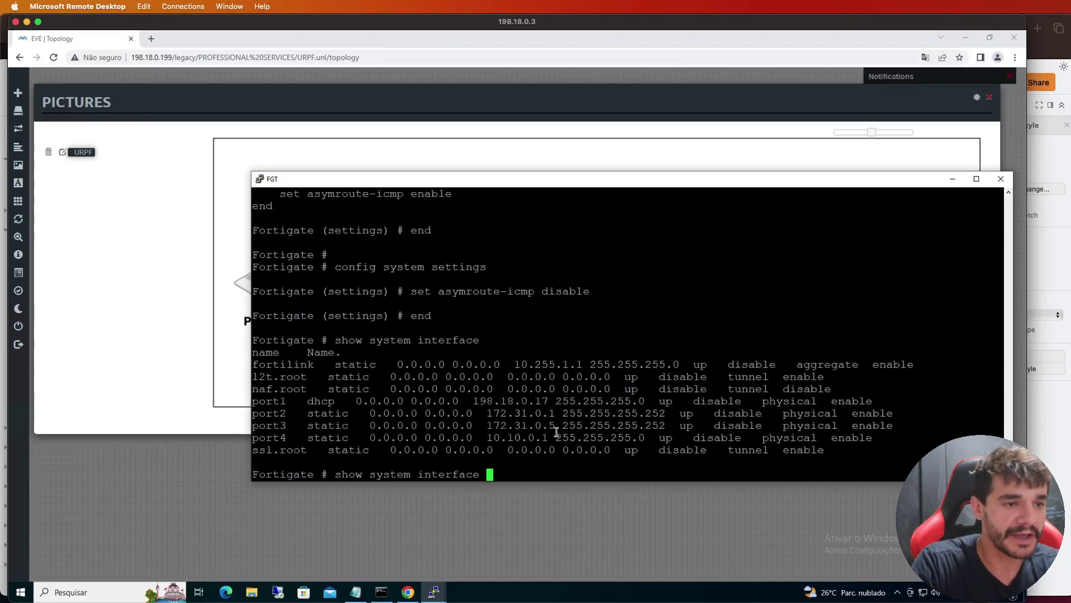
drag(472, 389, 549, 401)
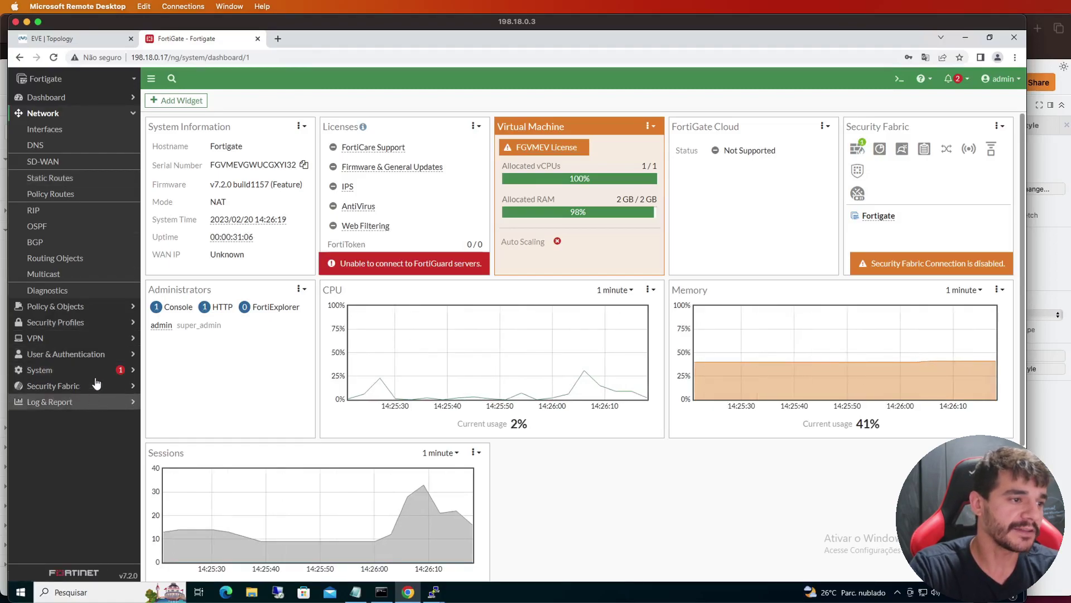
Open the denied ping's Forward Traffic log details, which show reverse path check fail, drop
click(98, 402)
click(103, 246)
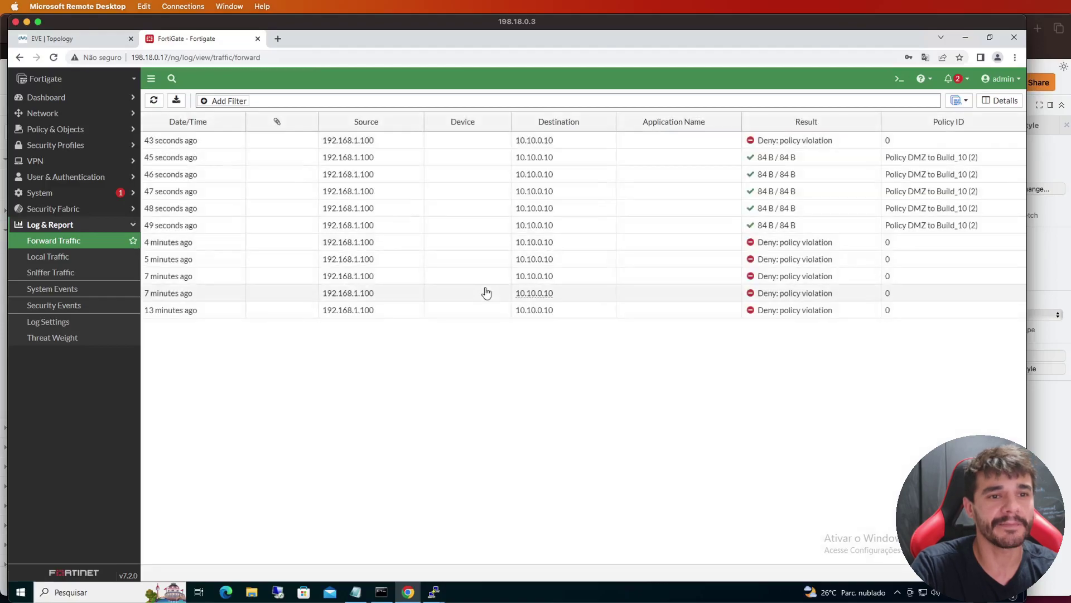
click(808, 147)
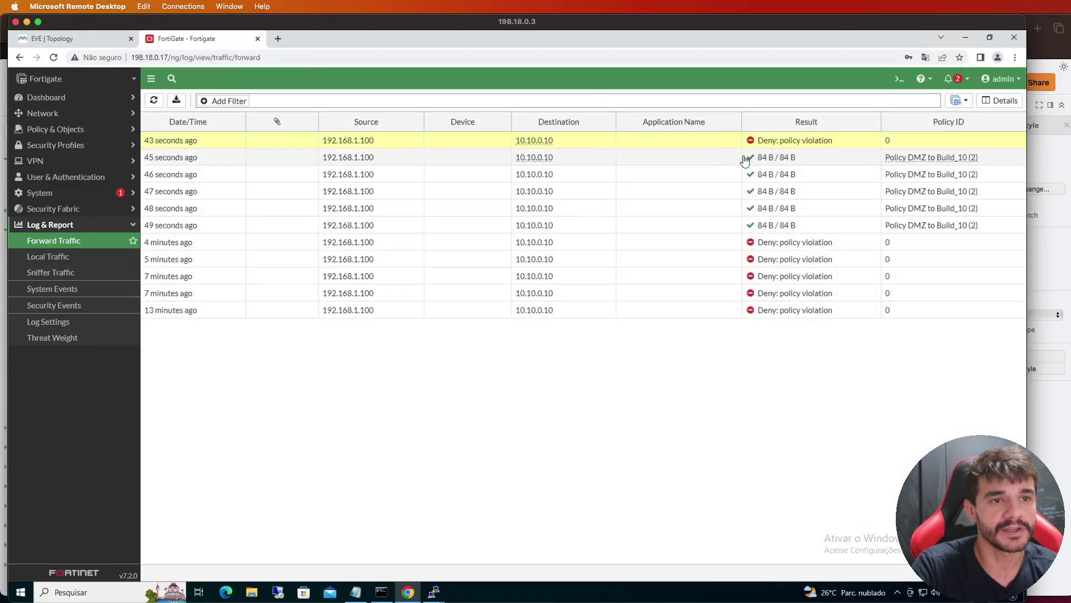
double_click(740, 247)
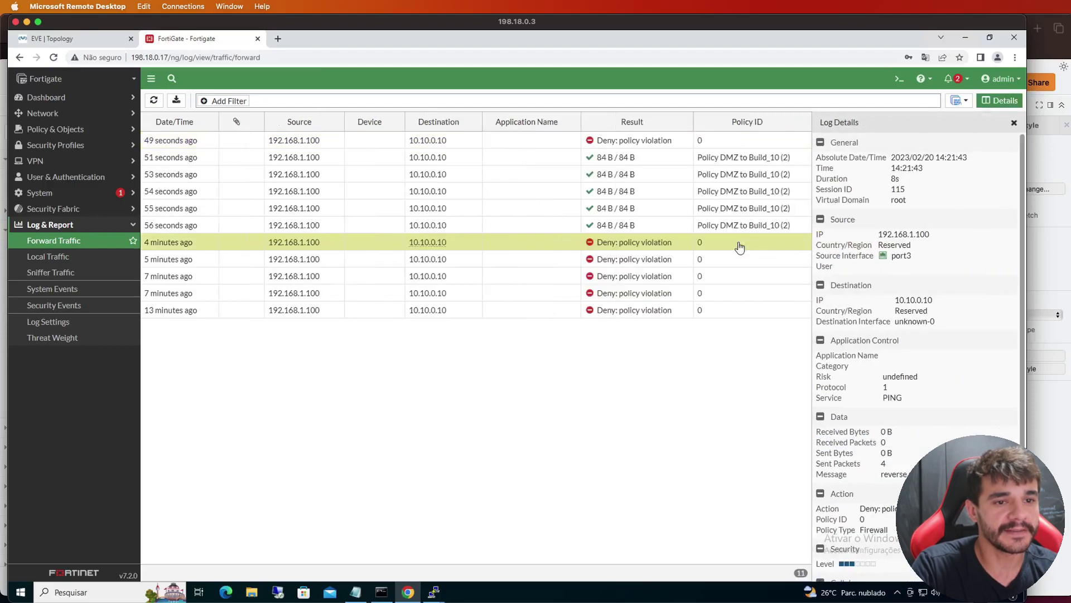
scroll(843, 322, down, 3)
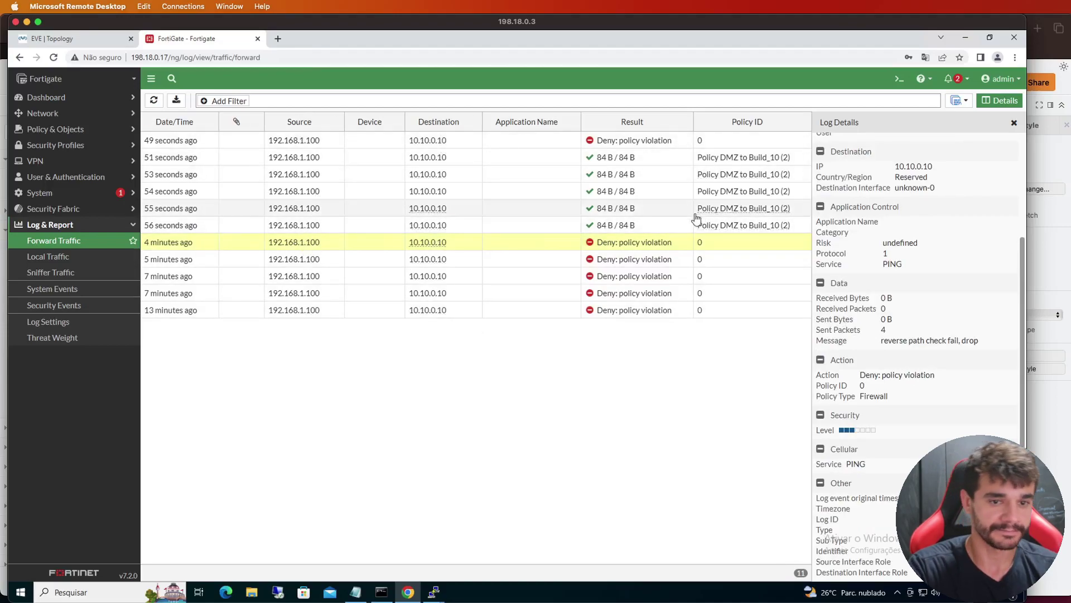
triple_click(904, 342)
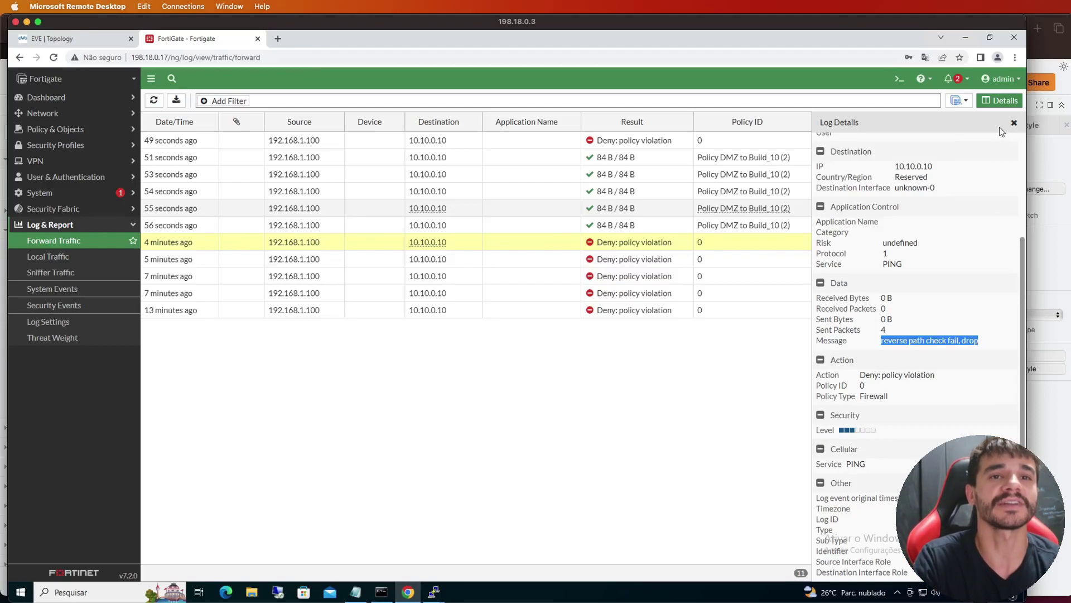
click(76, 114)
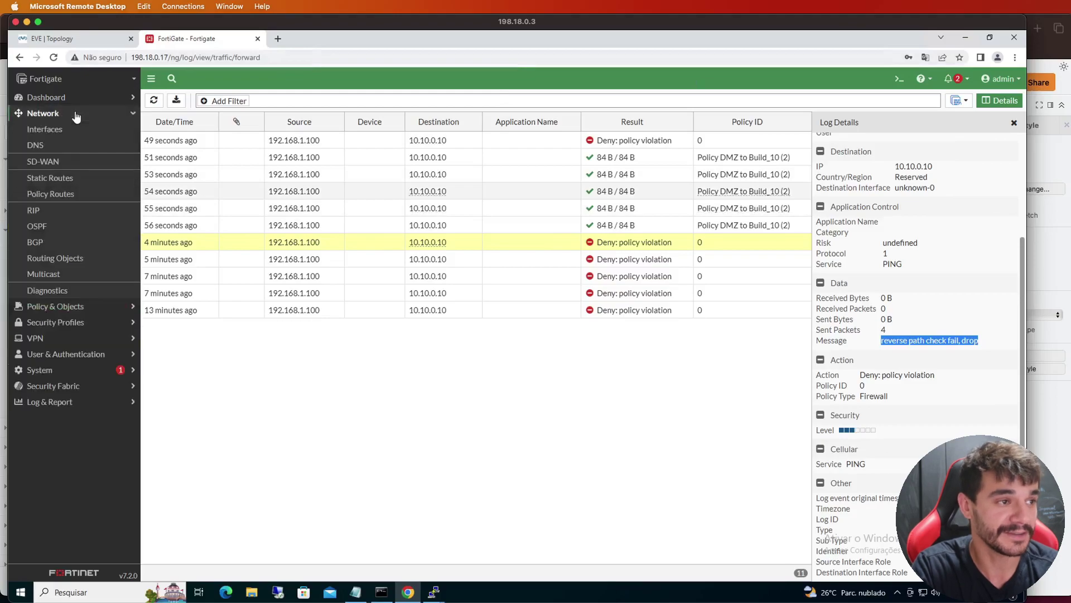
Open Static Routes and view the port2 route's distance of 10 without changes
click(85, 177)
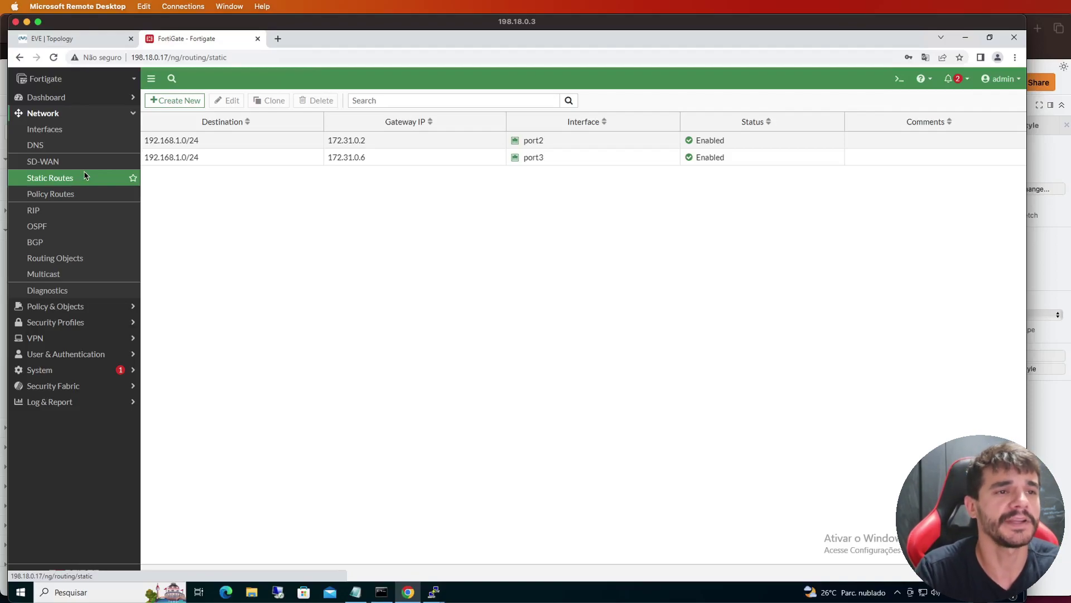
click(186, 144)
click(220, 161)
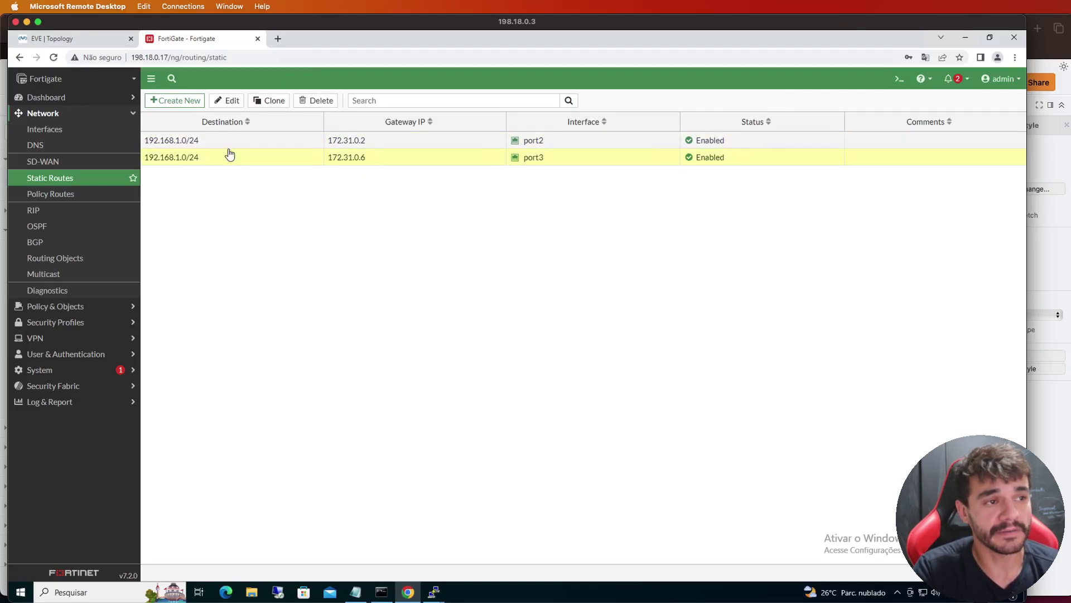
click(415, 144)
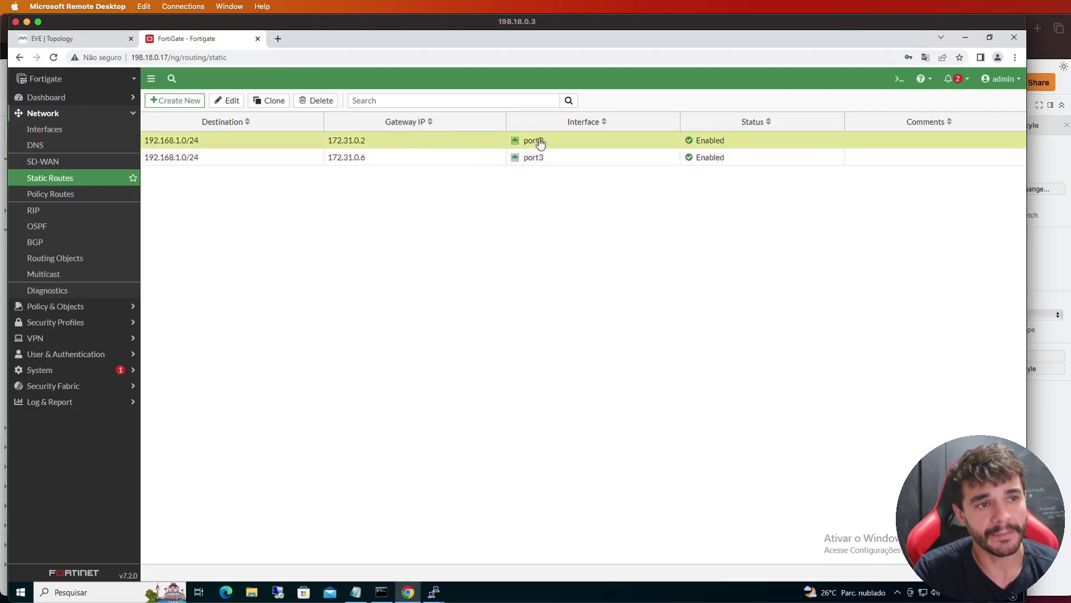
mouse_move(539, 148)
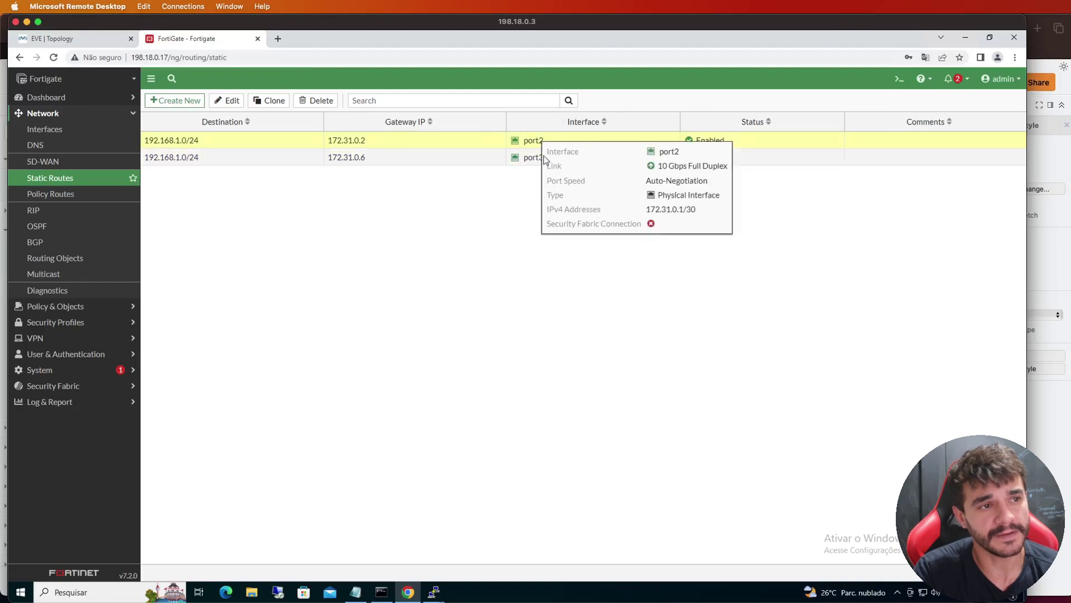
double_click(389, 142)
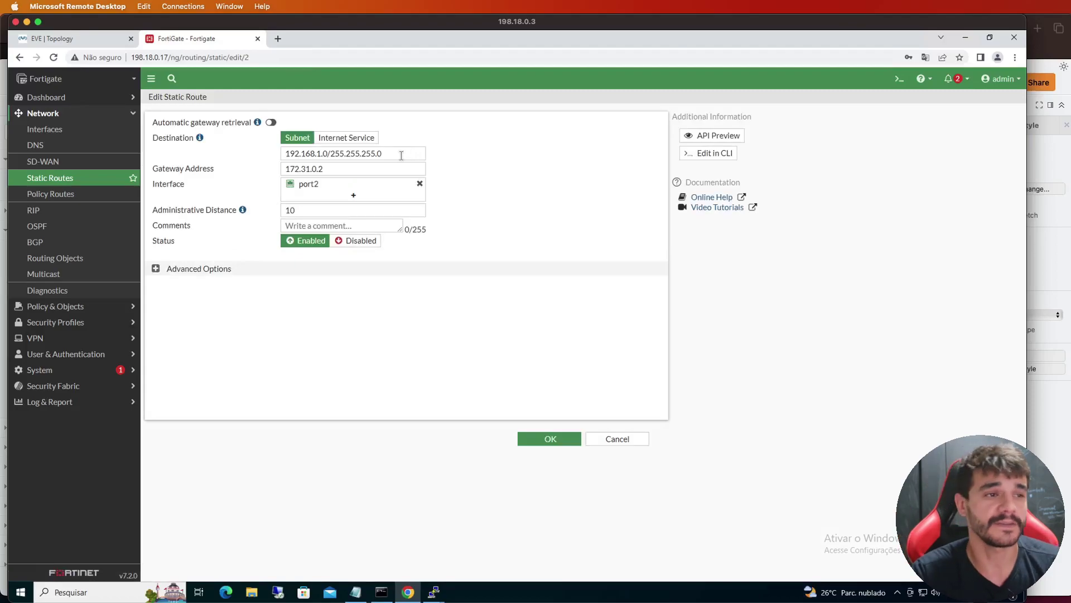
click(610, 441)
View the port3 route via 172.31.0.6, distance 20, and close it unchanged
click(192, 159)
click(227, 100)
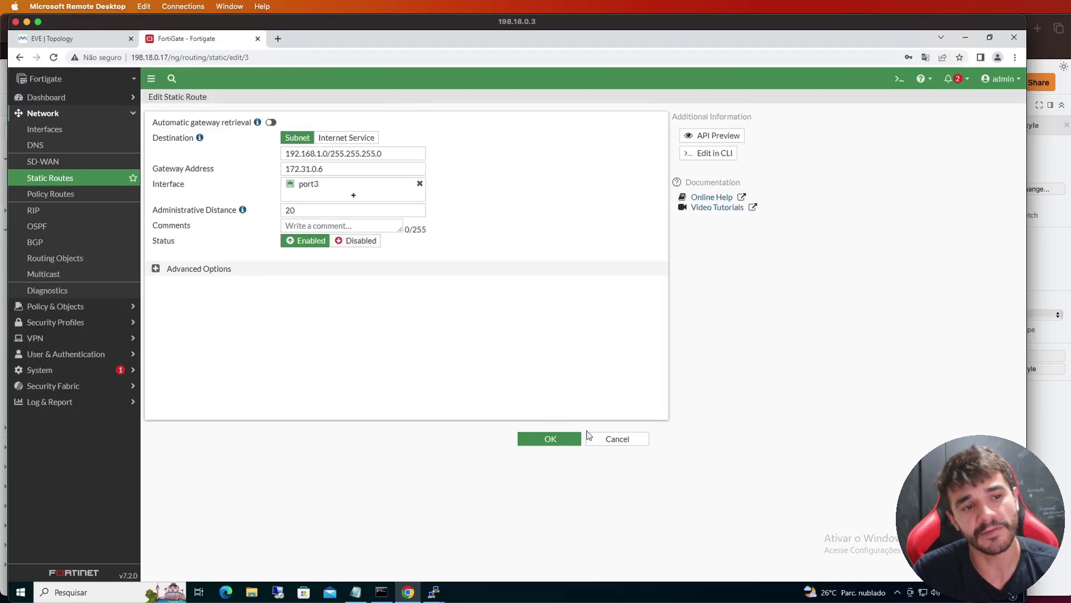
click(603, 440)
click(294, 144)
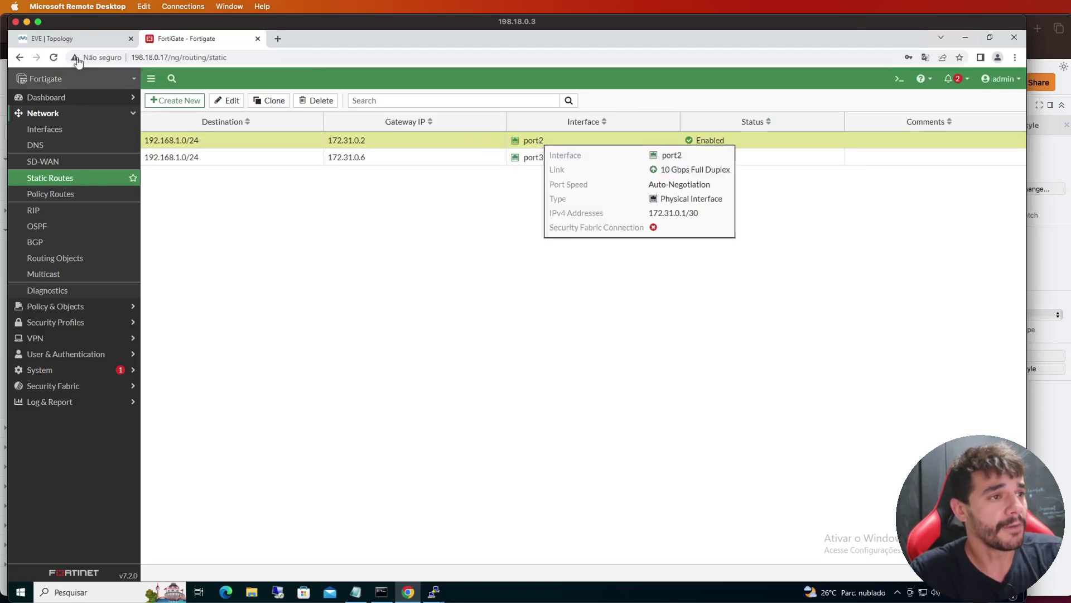
click(67, 39)
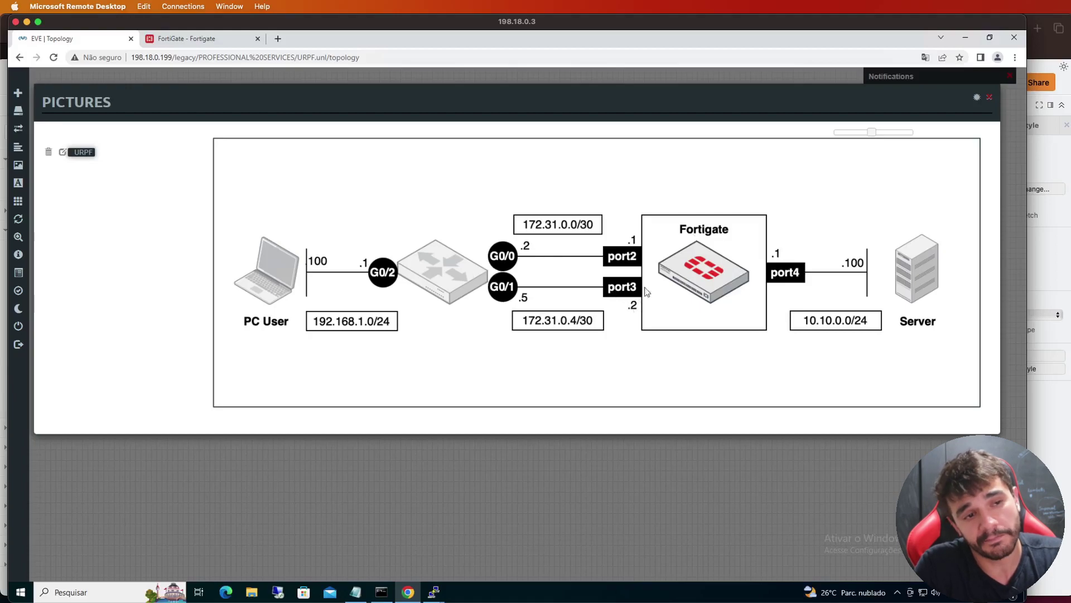
click(189, 40)
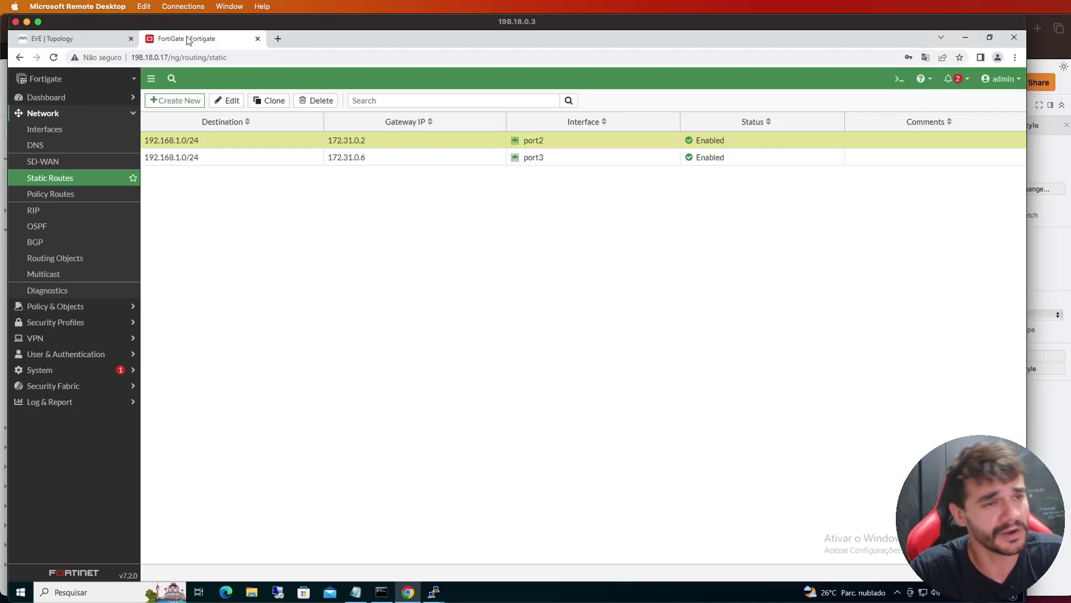
Edit the port3 route via 172.31.0.6, change Administrative Distance from 20 to 5, and save
click(235, 163)
click(228, 101)
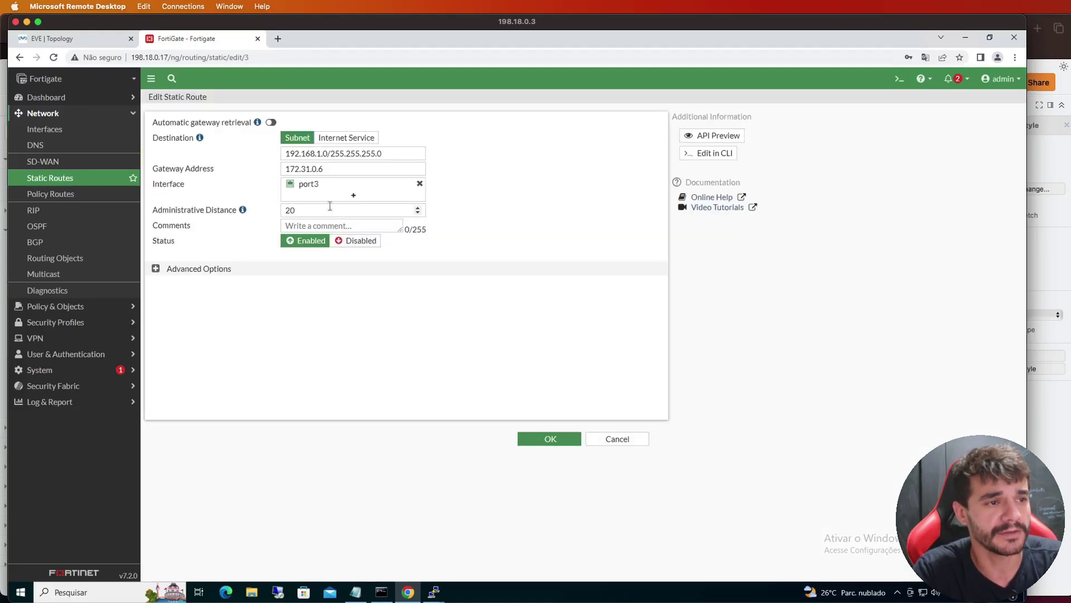
click(330, 209)
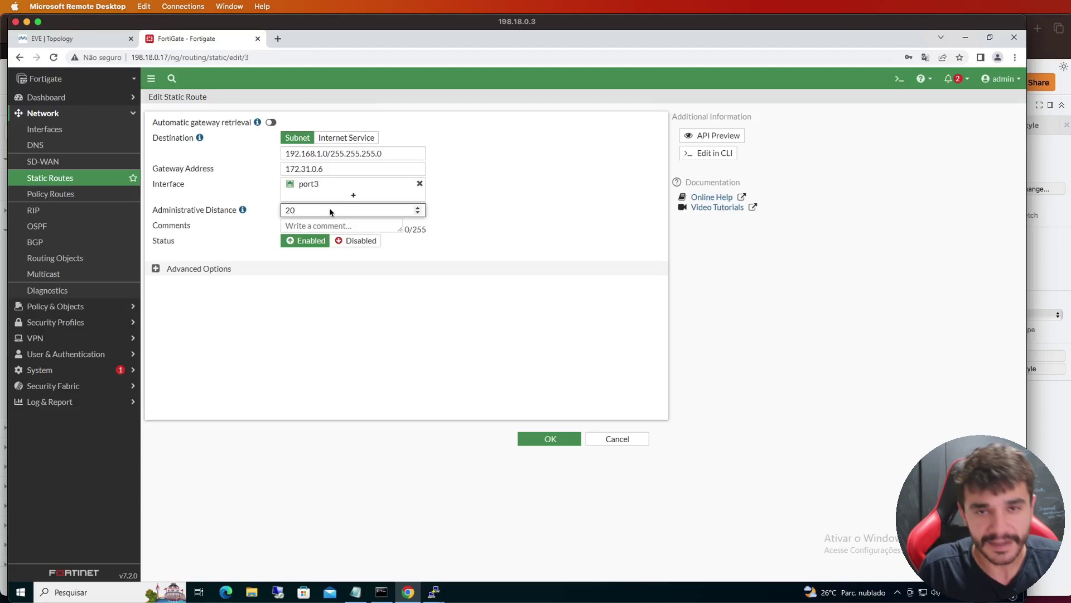
key(BackSpace)
key(BackSpace)
text(5)
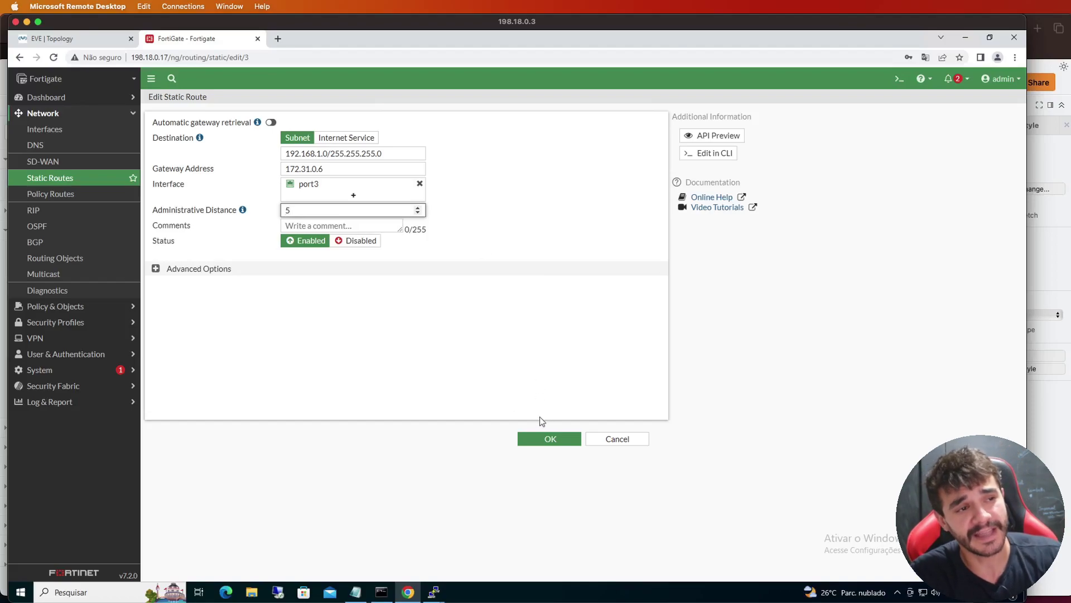
click(538, 441)
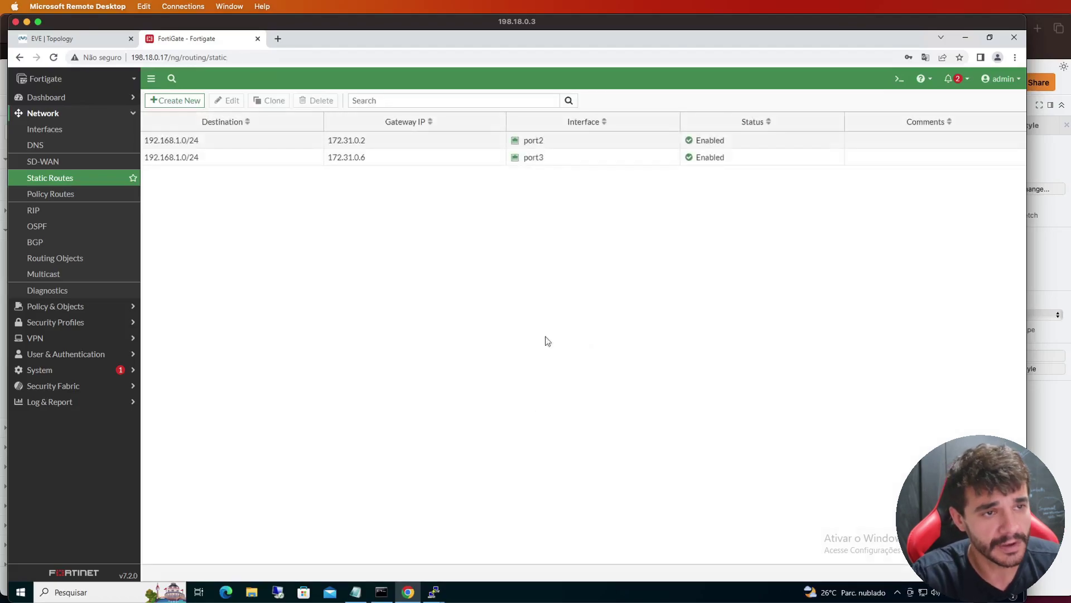
Rerun ping 10.10.0.10 in the Machine console, now getting five successful replies
click(560, 164)
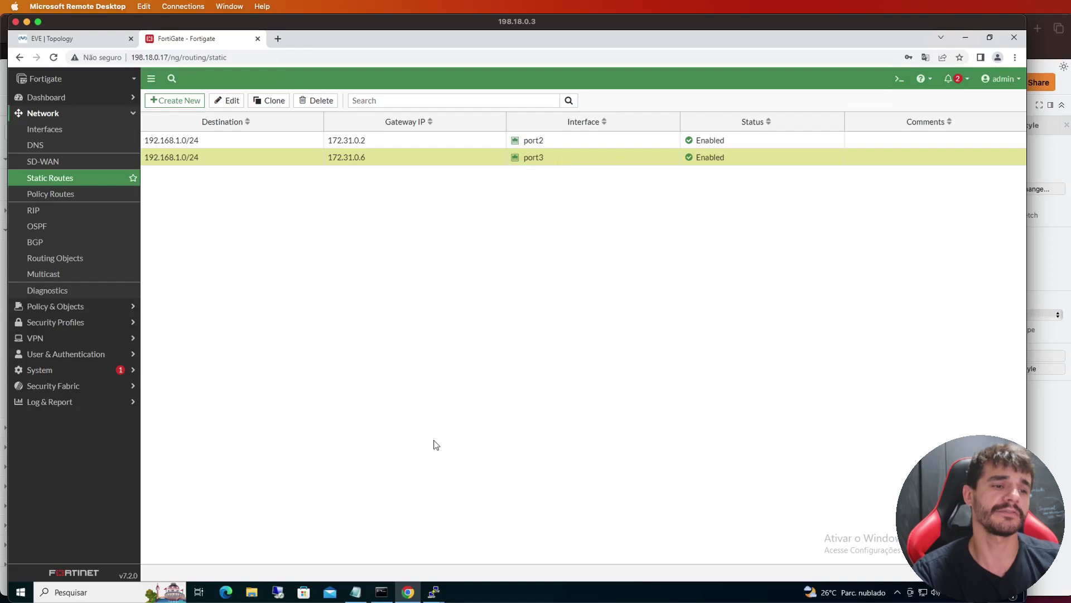
click(437, 587)
click(447, 552)
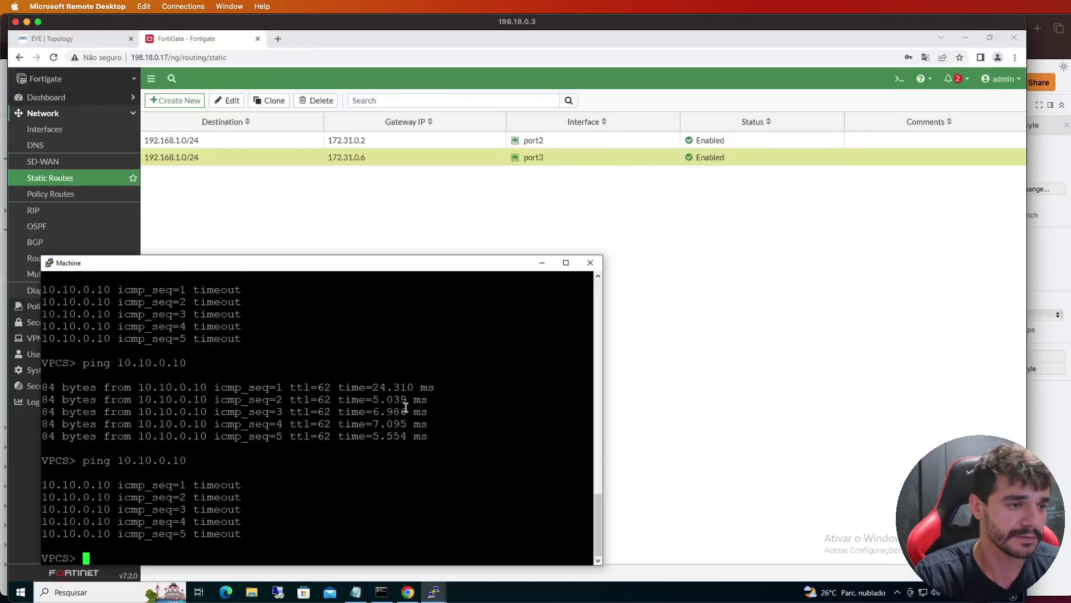
key(Up)
key(Return)
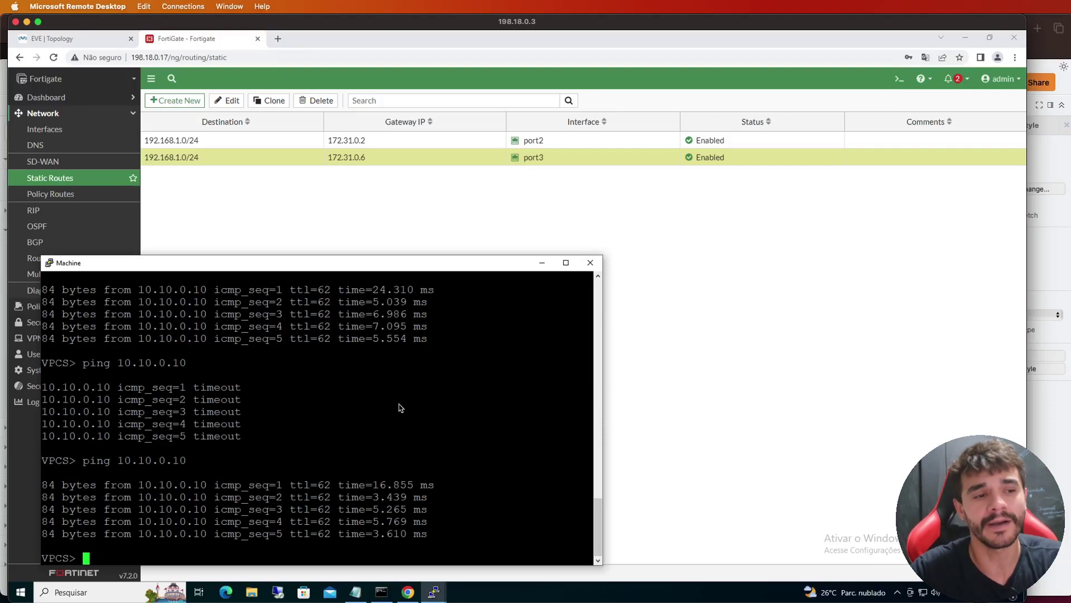
In the FGT console, enter config log setting and show the current log settings
click(434, 591)
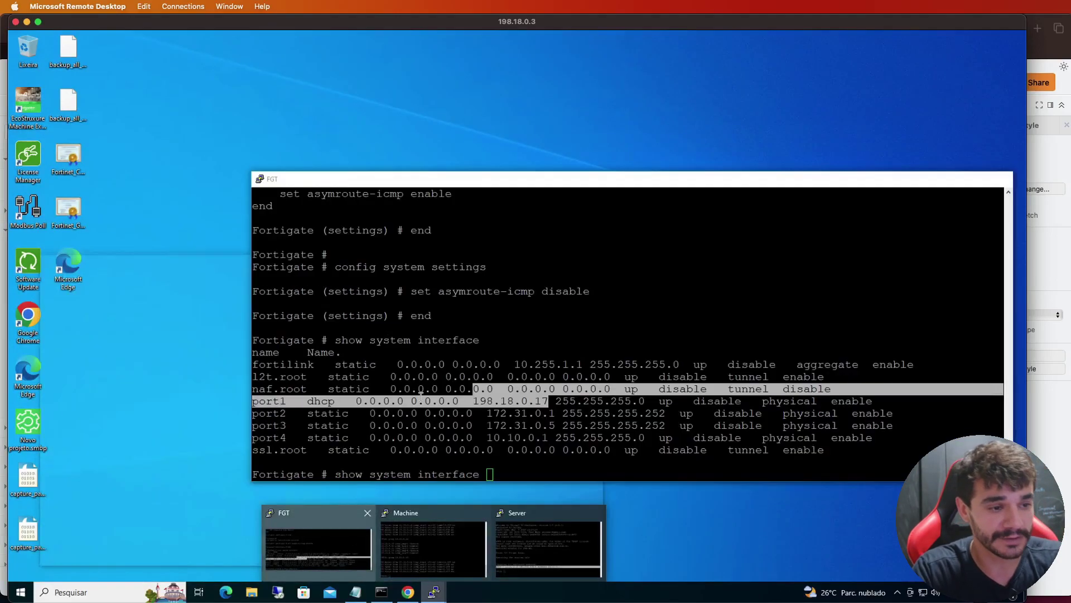
click(335, 541)
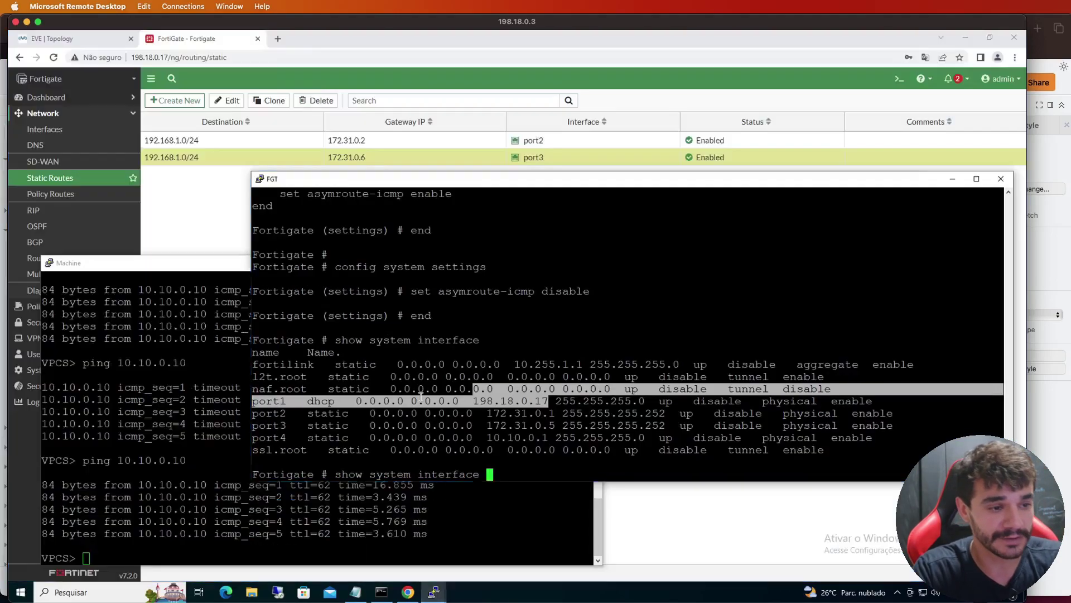
key(BackSpace)
key(BackSpace)
key(BackSpace)
key(BackSpace)
key(BackSpace)
key(BackSpace)
key(BackSpace)
key(BackSpace)
key(BackSpace)
key(BackSpace)
key(BackSpace)
key(BackSpace)
key(BackSpace)
key(BackSpace)
key(BackSpace)
key(BackSpace)
key(BackSpace)
key(BackSpace)
key(BackSpace)
key(BackSpace)
text(con)
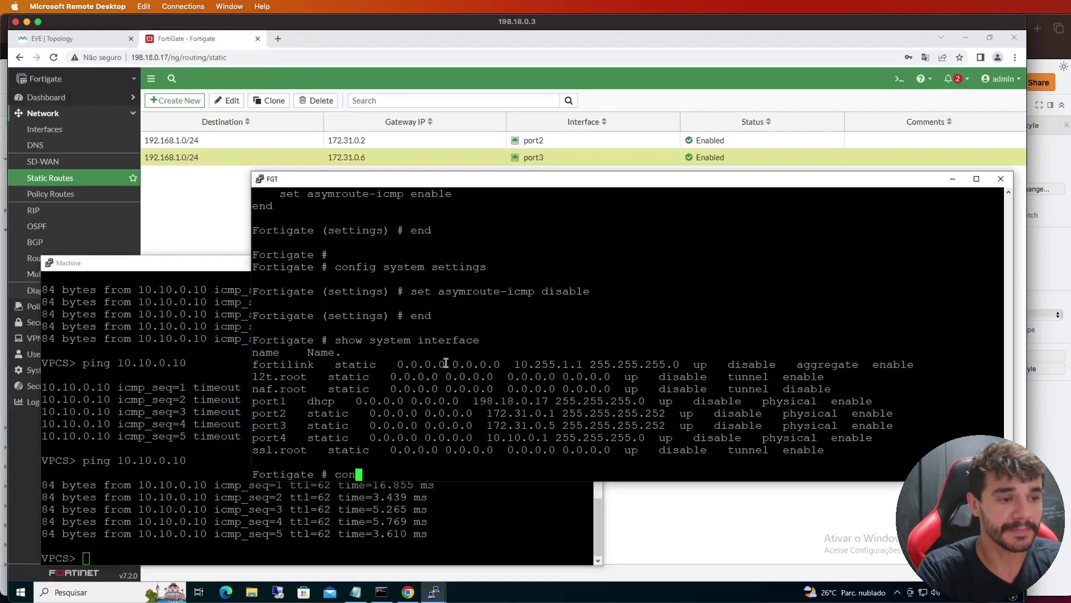
text(fig log setting)
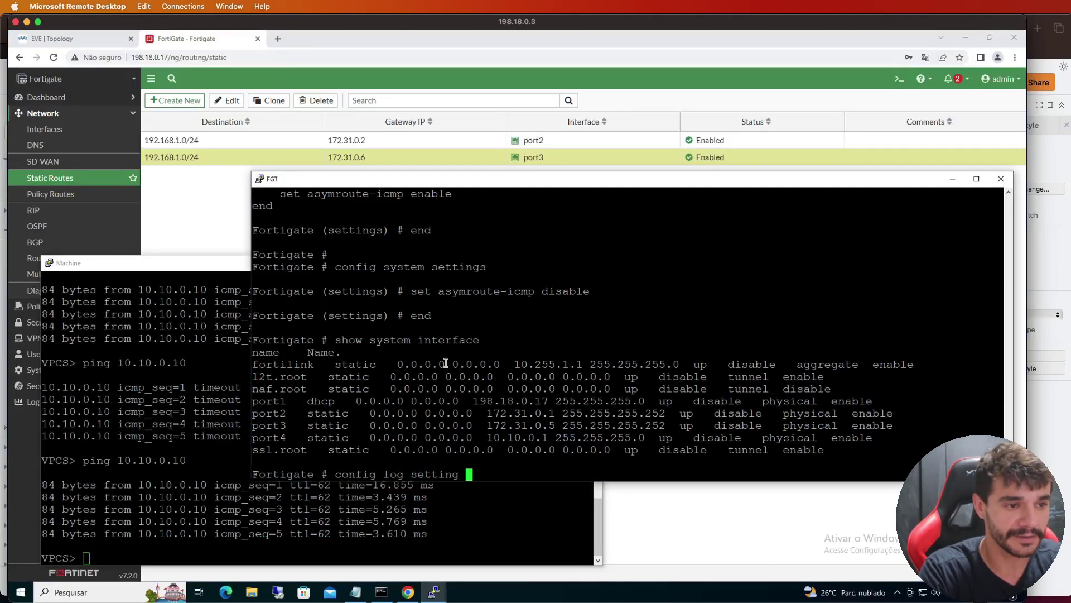
key(Return)
text(show)
key(Return)
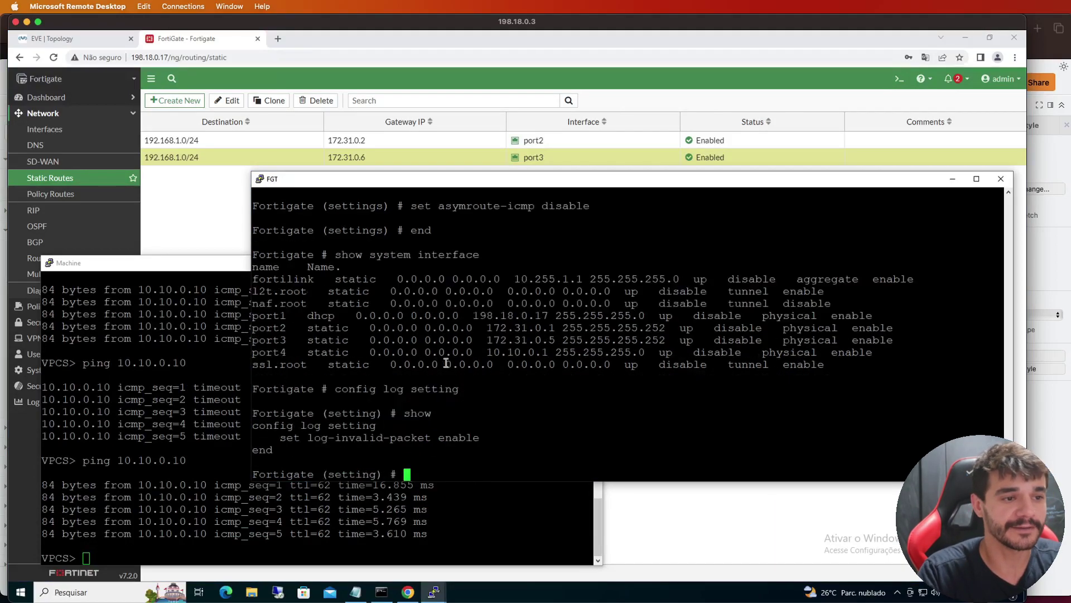
Set log-invalid-packet to disable and commit it with end
drag(282, 439, 438, 439)
right_click(428, 436)
text(disable)
key(Return)
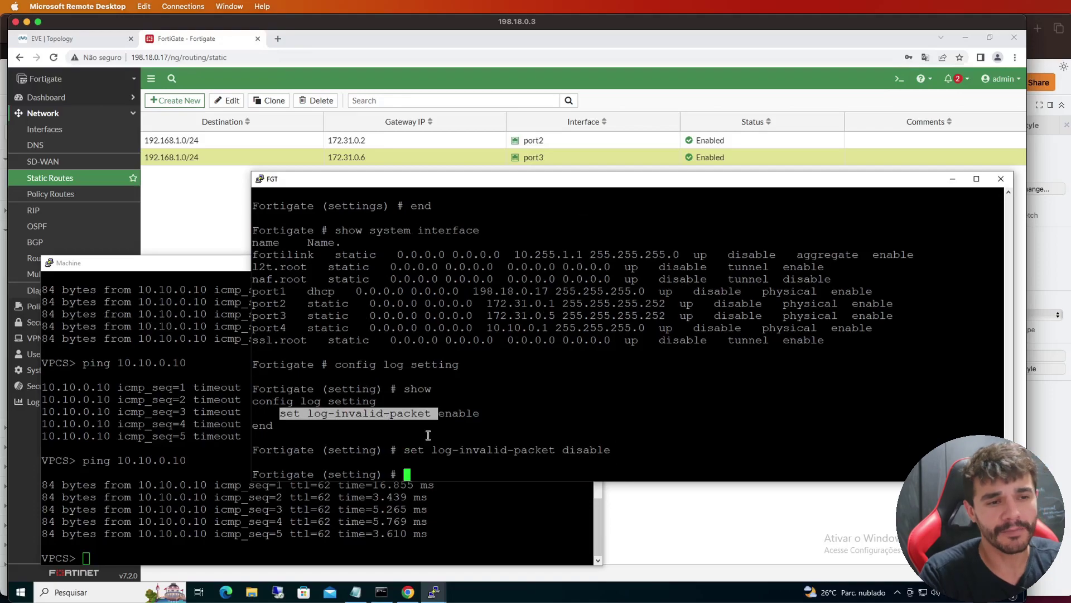
text(end)
key(Return)
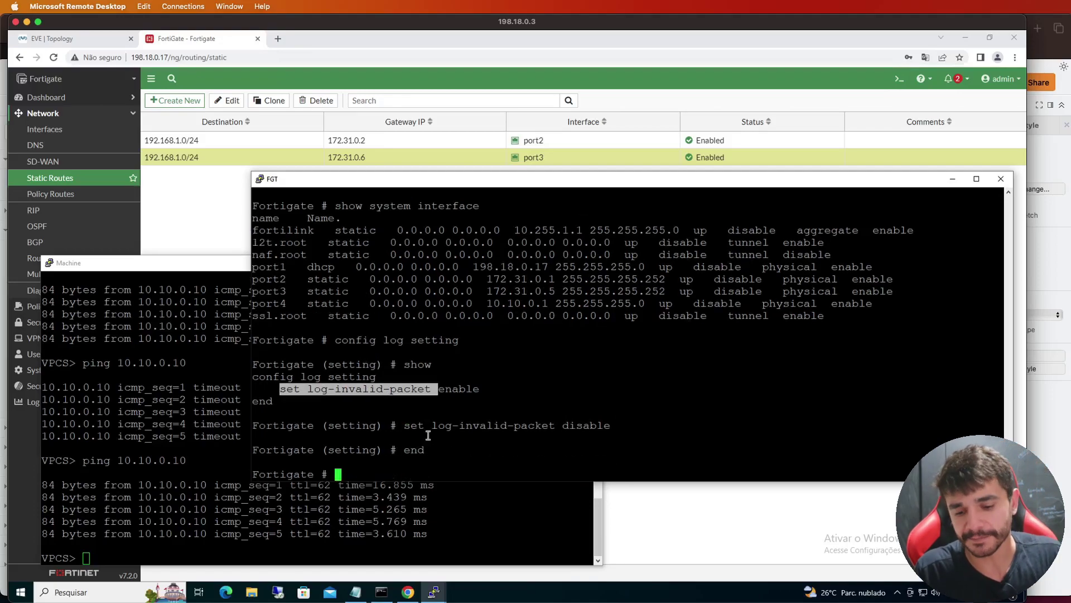
key(Return)
key(Return)
key(Return)
key(Return)
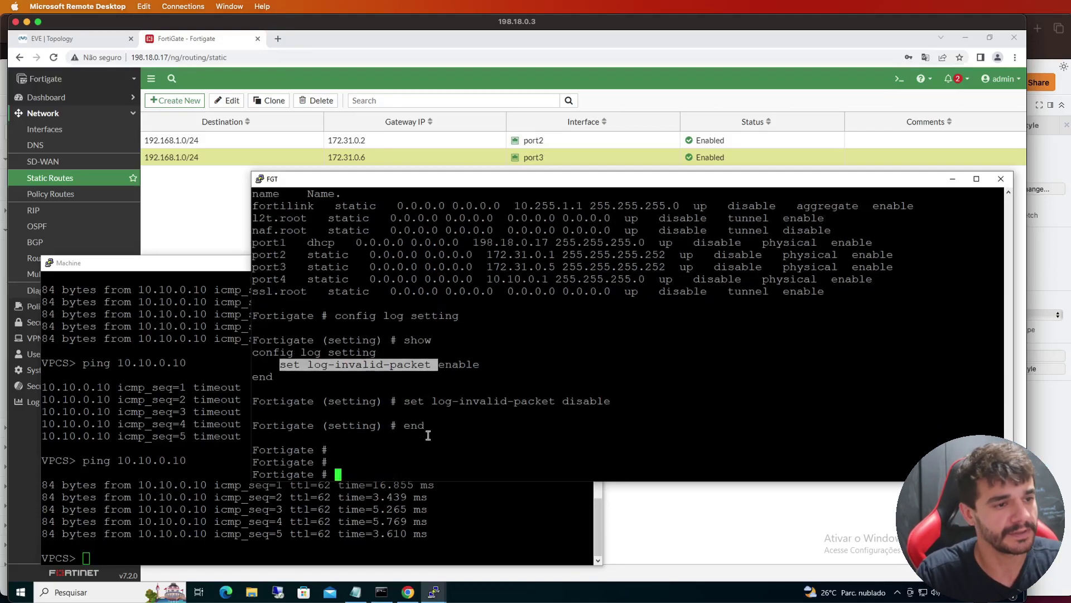